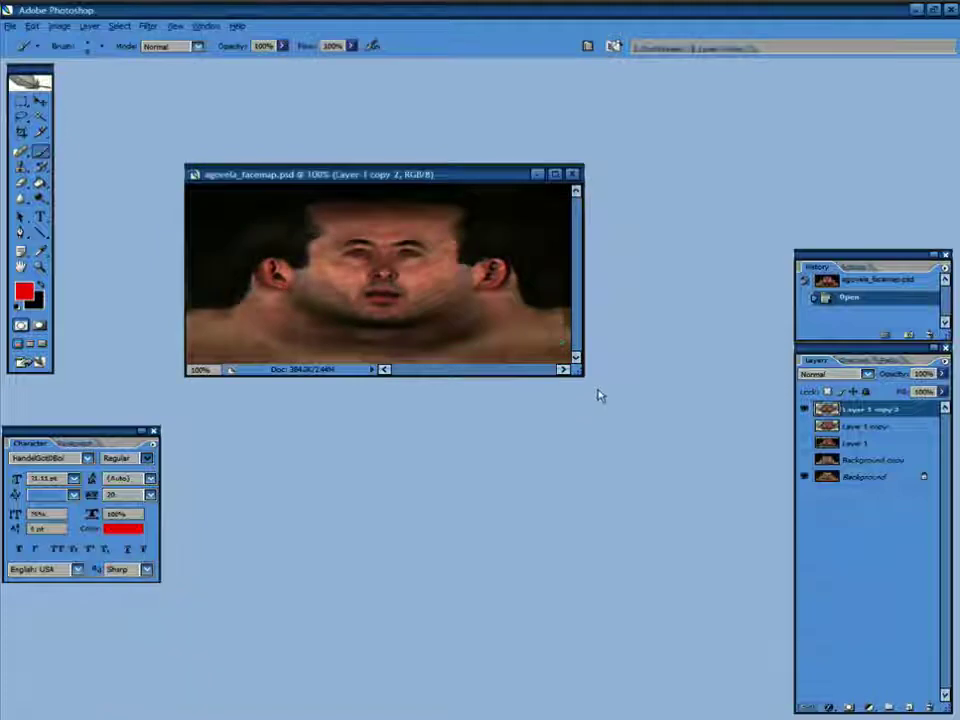
Step: Enlarge the face map's document window and check the image's pixel dimensions in the Image Size dialog
{"action": "left_click_drag", "start_coordinate": [582, 375], "coordinate": [681, 483]}
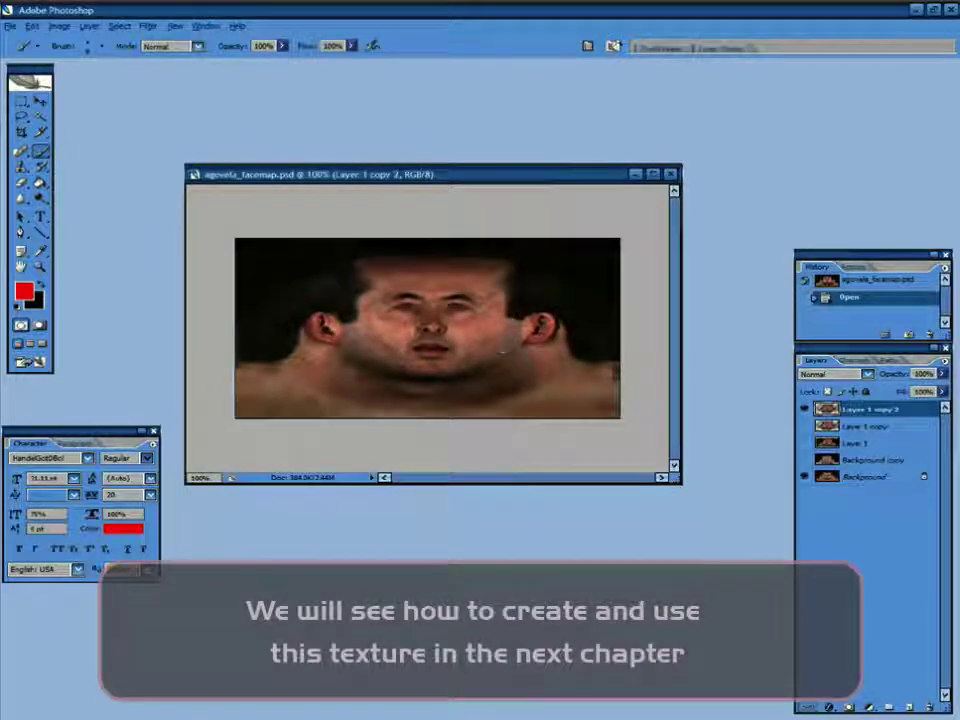
{"action": "left_click_drag", "start_coordinate": [451, 176], "coordinate": [453, 130]}
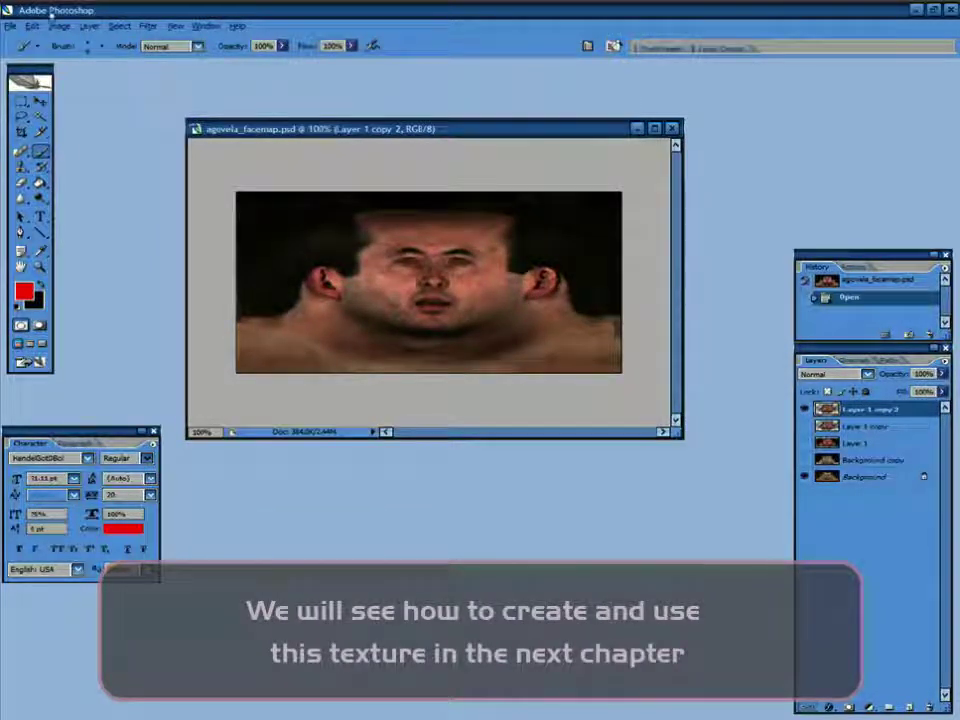
{"action": "left_click", "coordinate": [58, 25]}
{"action": "left_click", "coordinate": [90, 121]}
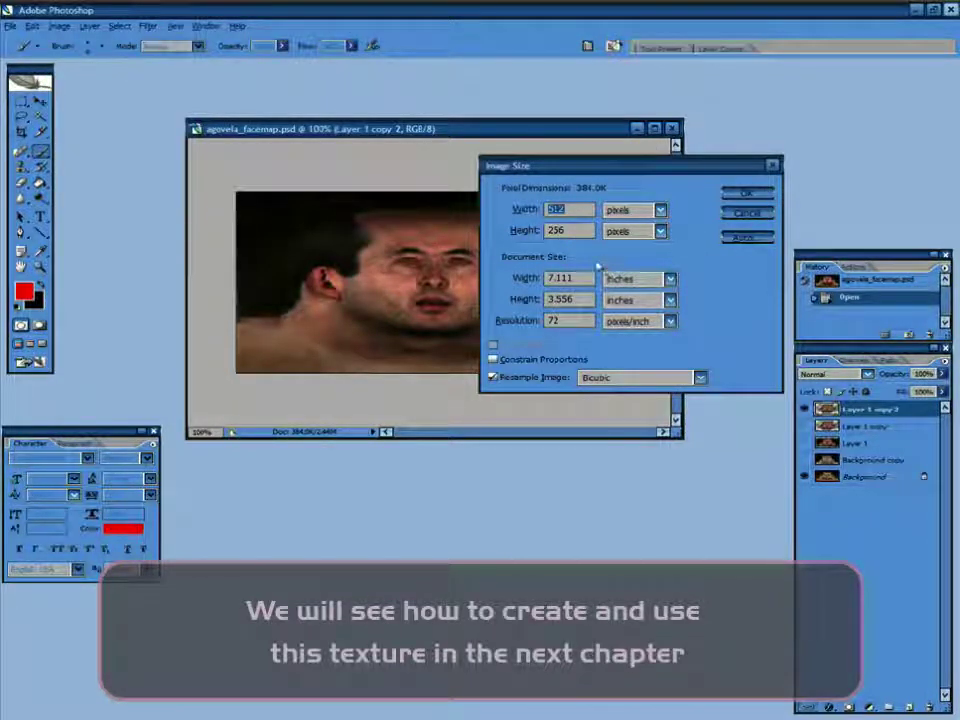
{"action": "left_click", "coordinate": [755, 197]}
{"action": "mouse_move", "coordinate": [319, 133]}
{"action": "left_mouse_down"}
{"action": "mouse_move", "coordinate": [328, 122]}
{"action": "mouse_move", "coordinate": [327, 137]}
{"action": "left_mouse_up"}
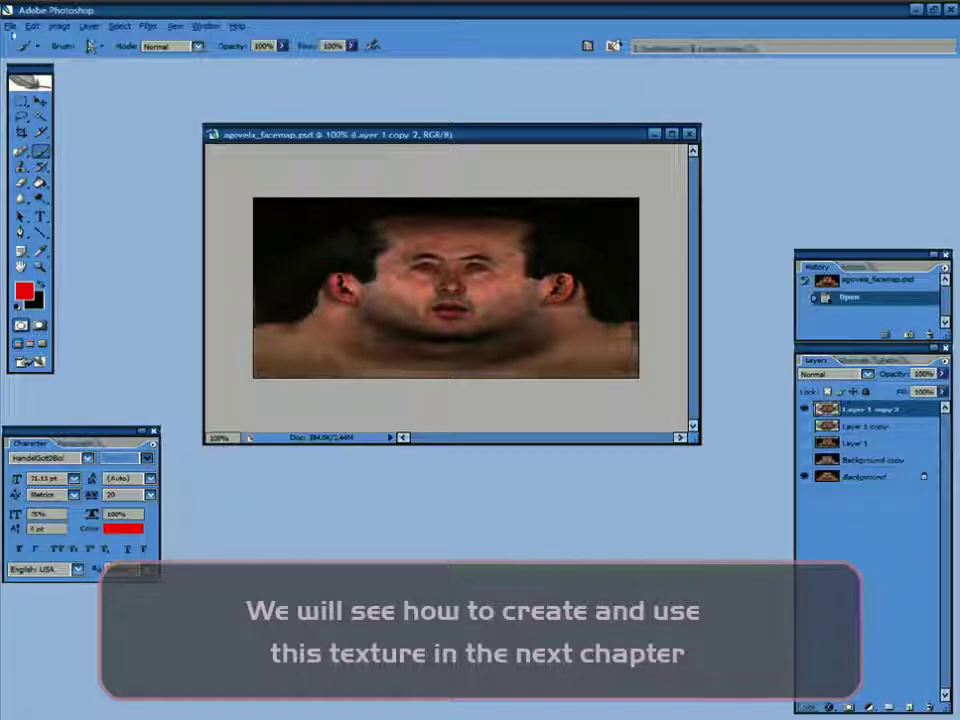
Step: Save the face map in the Pictures folder as a Targa file named agovela_facemap.tga at 24 bits/pixel
{"action": "left_click", "coordinate": [10, 25]}
{"action": "left_click", "coordinate": [38, 174]}
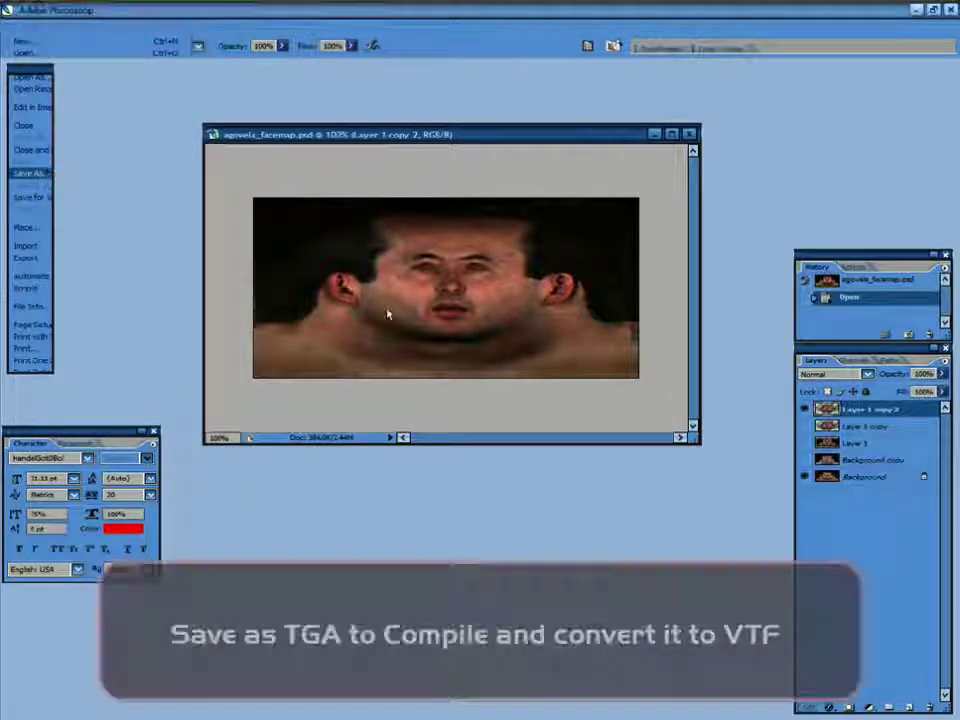
{"action": "left_click", "coordinate": [593, 451]}
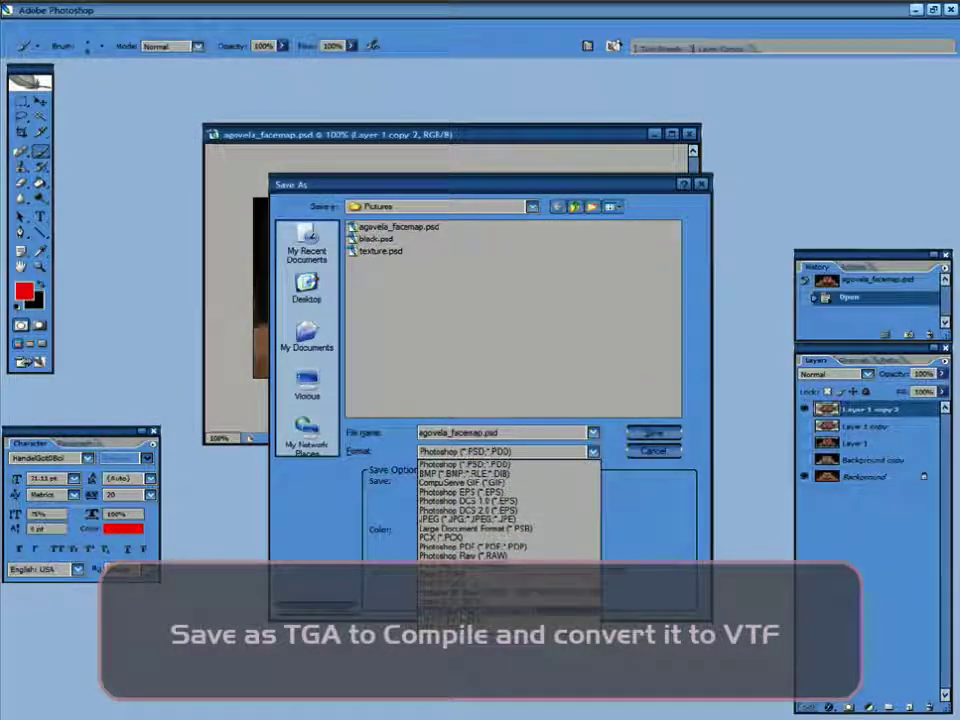
{"action": "left_click", "coordinate": [468, 612]}
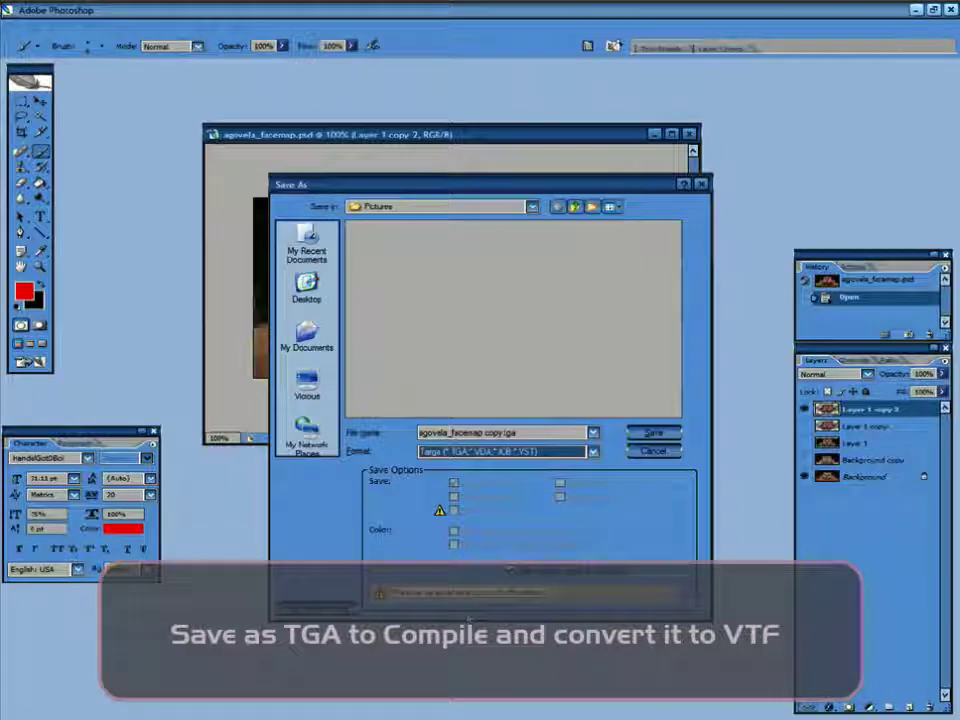
{"action": "left_click", "coordinate": [497, 436]}
{"action": "double_click", "coordinate": [494, 433]}
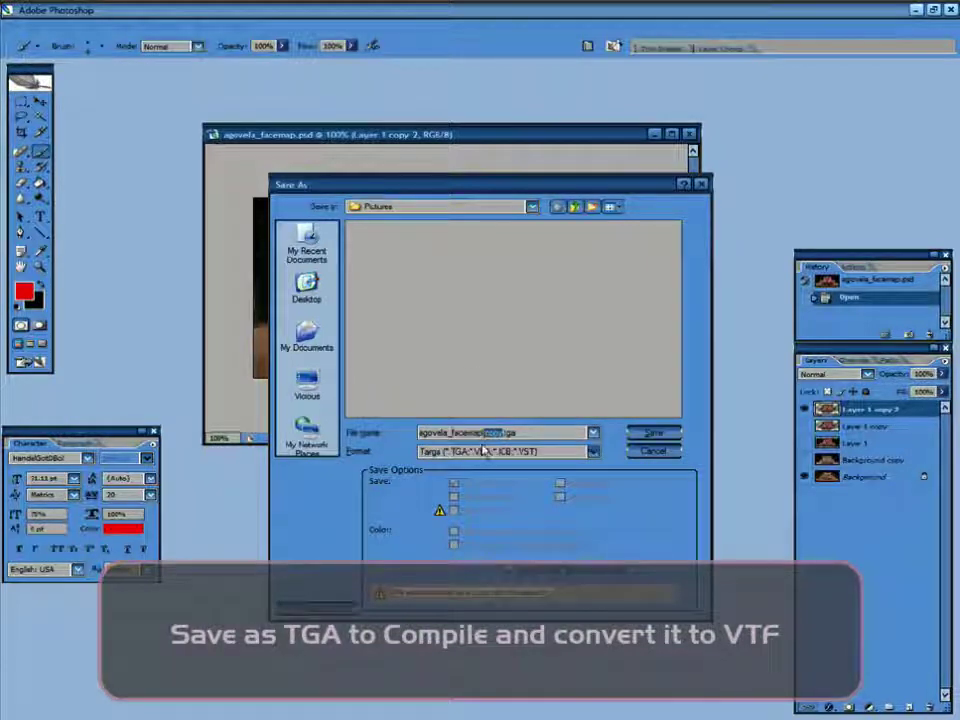
{"action": "key", "text": "BackSpace"}
{"action": "left_click", "coordinate": [652, 433]}
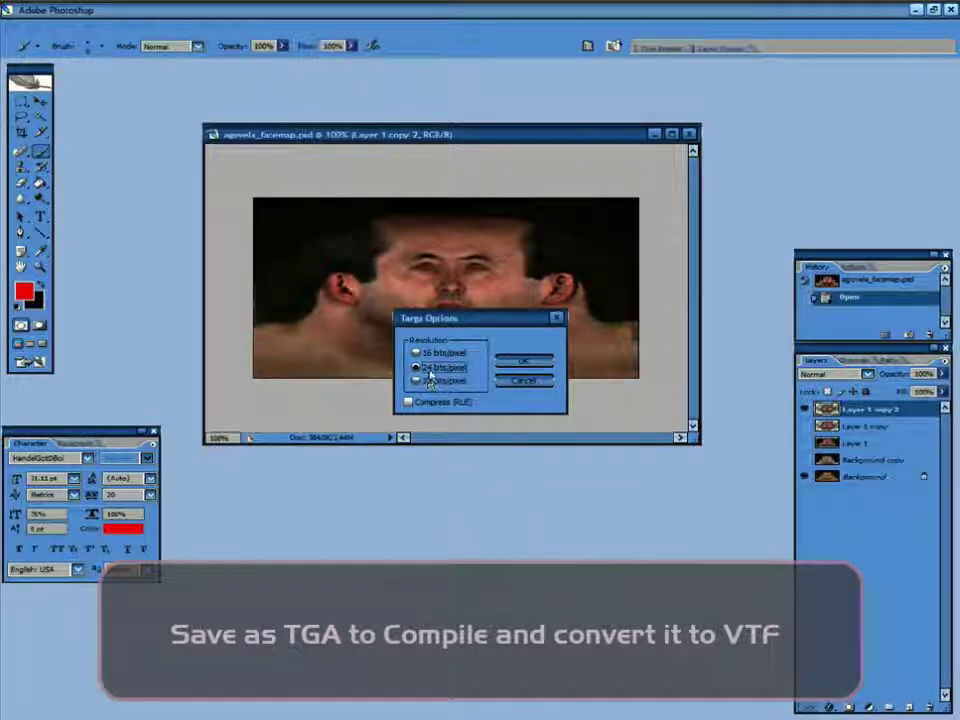
{"action": "left_click", "coordinate": [527, 362]}
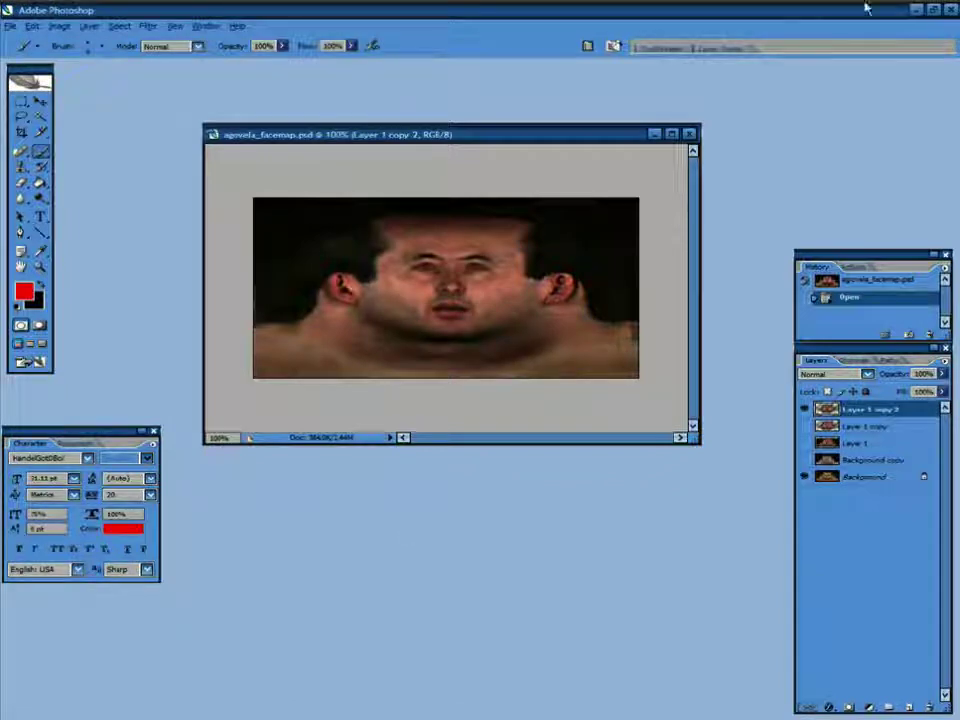
Step: Minimize Photoshop and close the Source SDK launcher
{"action": "left_click", "coordinate": [915, 12]}
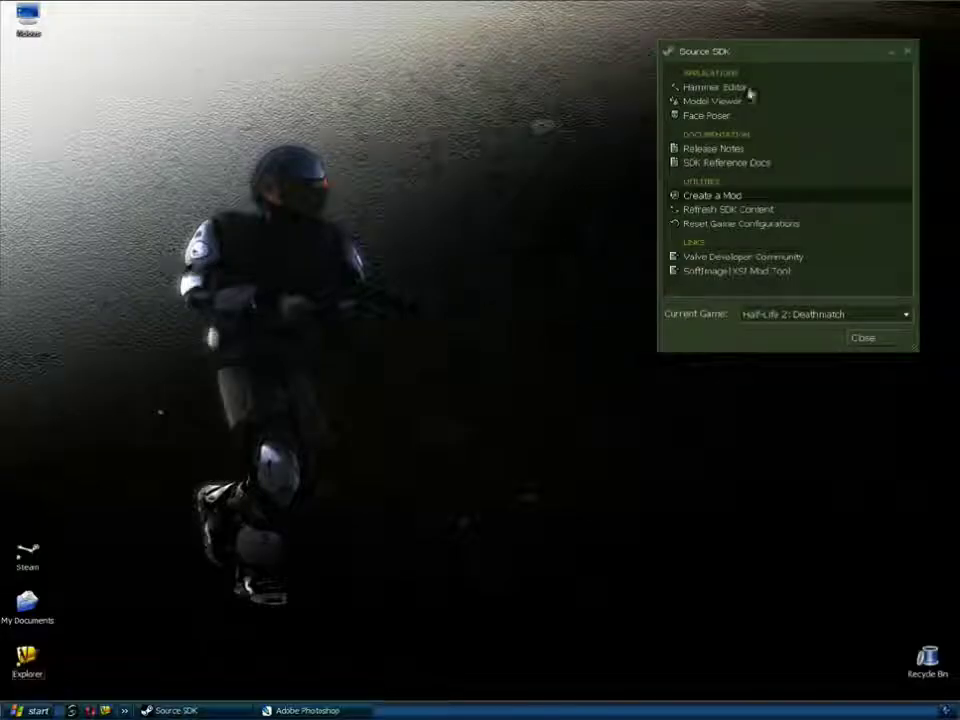
{"action": "left_click_drag", "start_coordinate": [807, 39], "coordinate": [809, 33]}
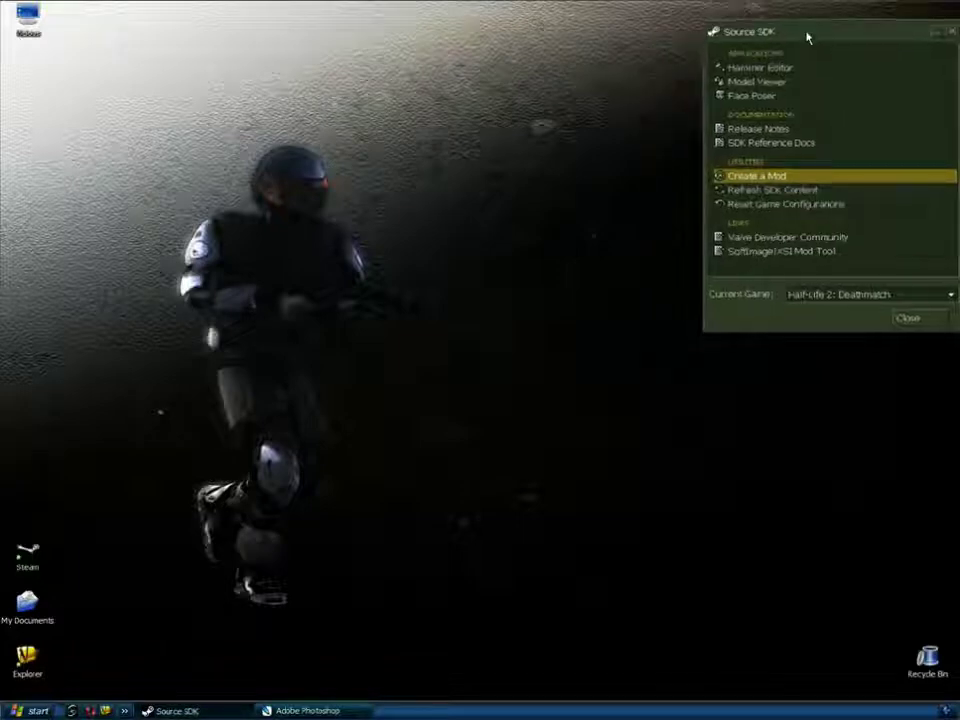
{"action": "left_click", "coordinate": [952, 30]}
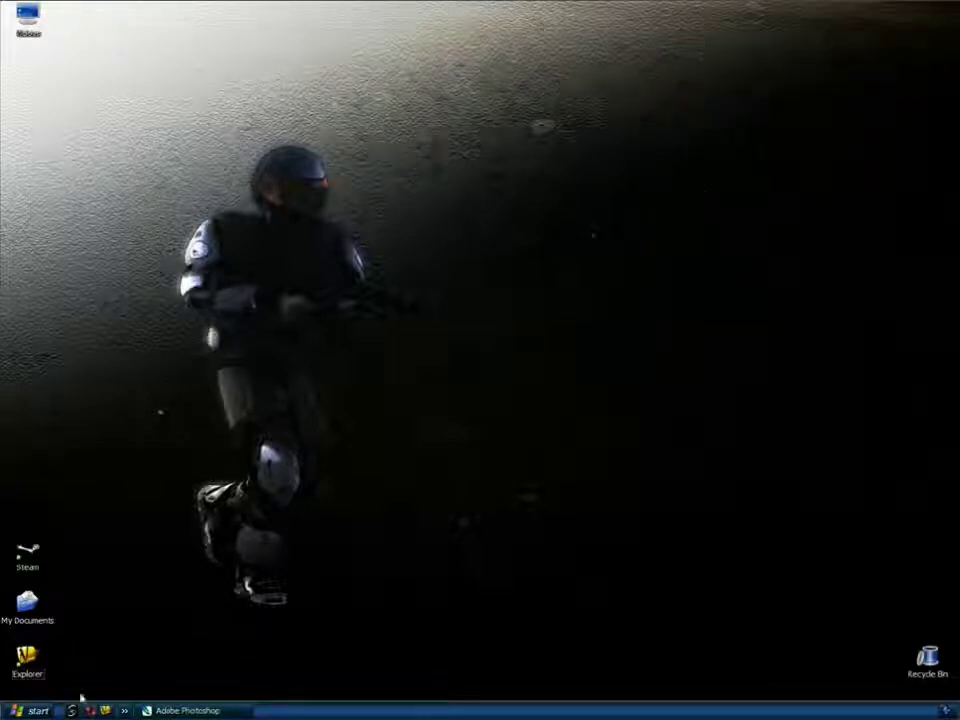
Step: Switch to ExplorerXP, open C:\Databases\DB_201\Pictures in a second folder window and select agovela_facemap.tga
{"action": "double_click", "coordinate": [27, 658]}
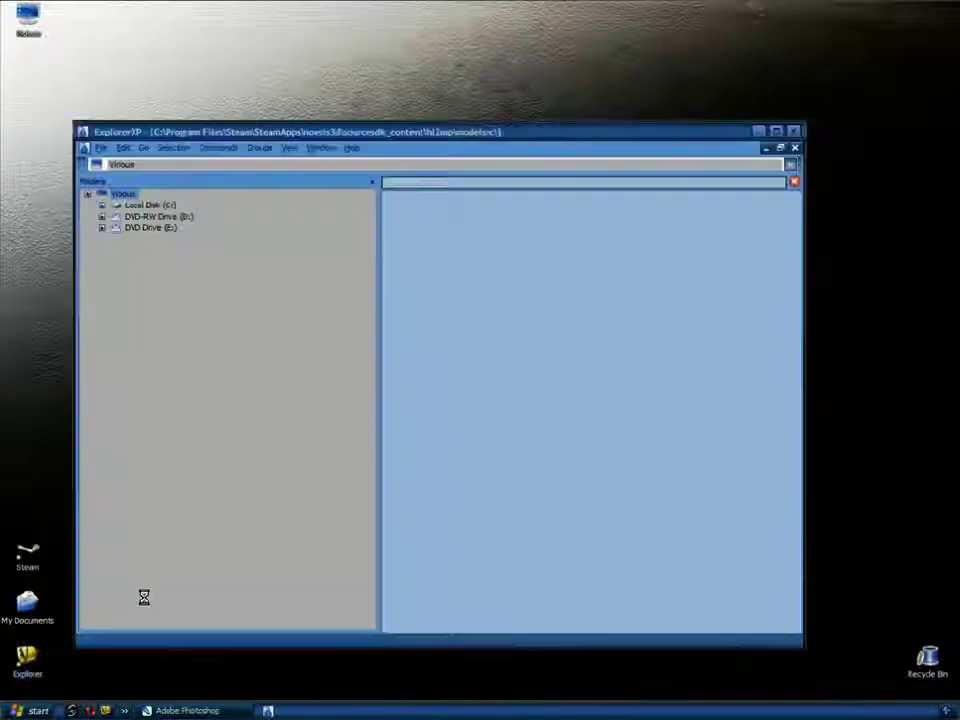
{"action": "left_click_drag", "start_coordinate": [313, 133], "coordinate": [348, 63]}
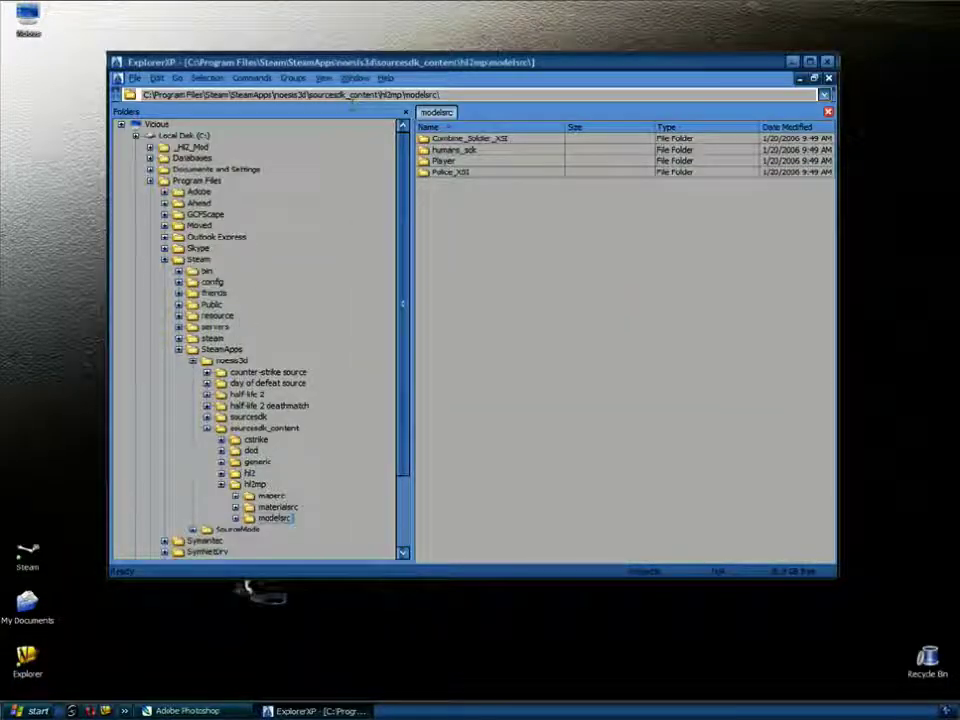
{"action": "key", "text": "ctrl+n"}
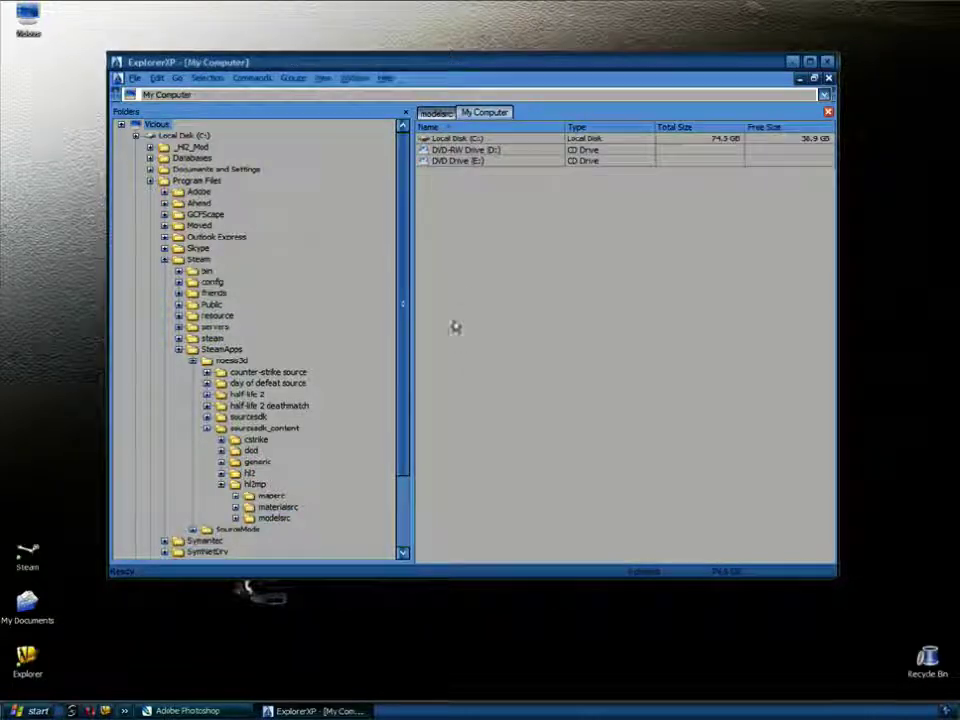
{"action": "double_click", "coordinate": [452, 138]}
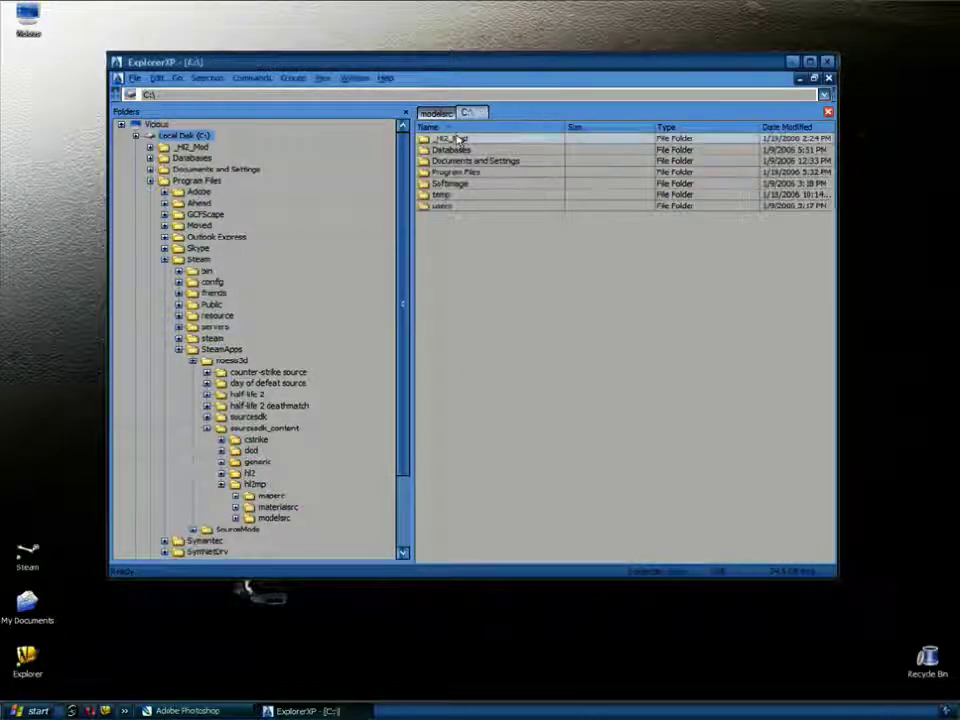
{"action": "double_click", "coordinate": [452, 150]}
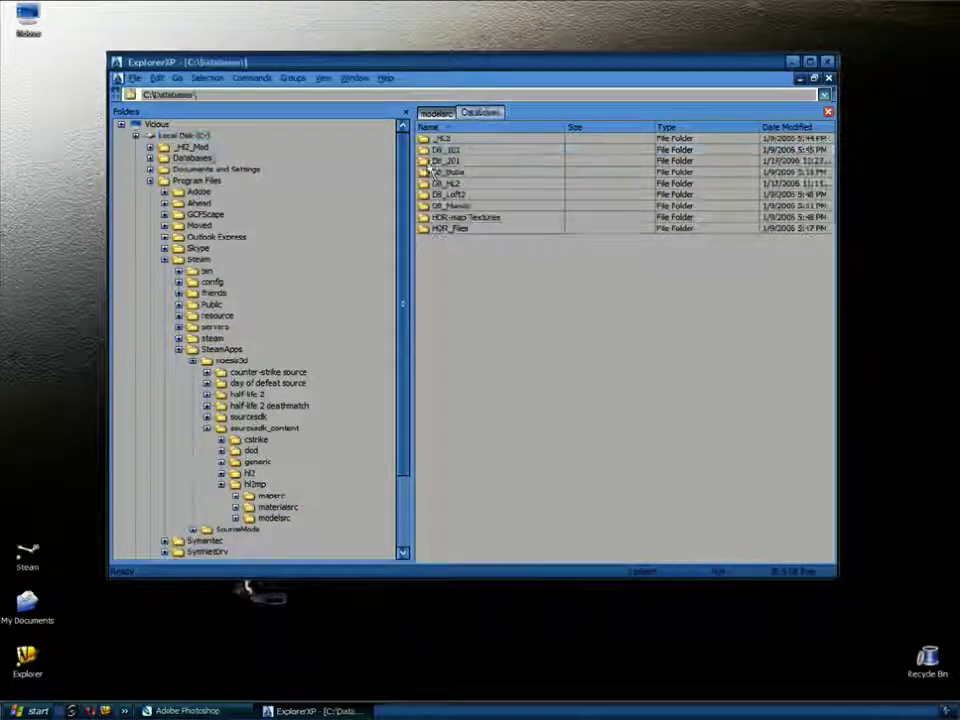
{"action": "double_click", "coordinate": [420, 162]}
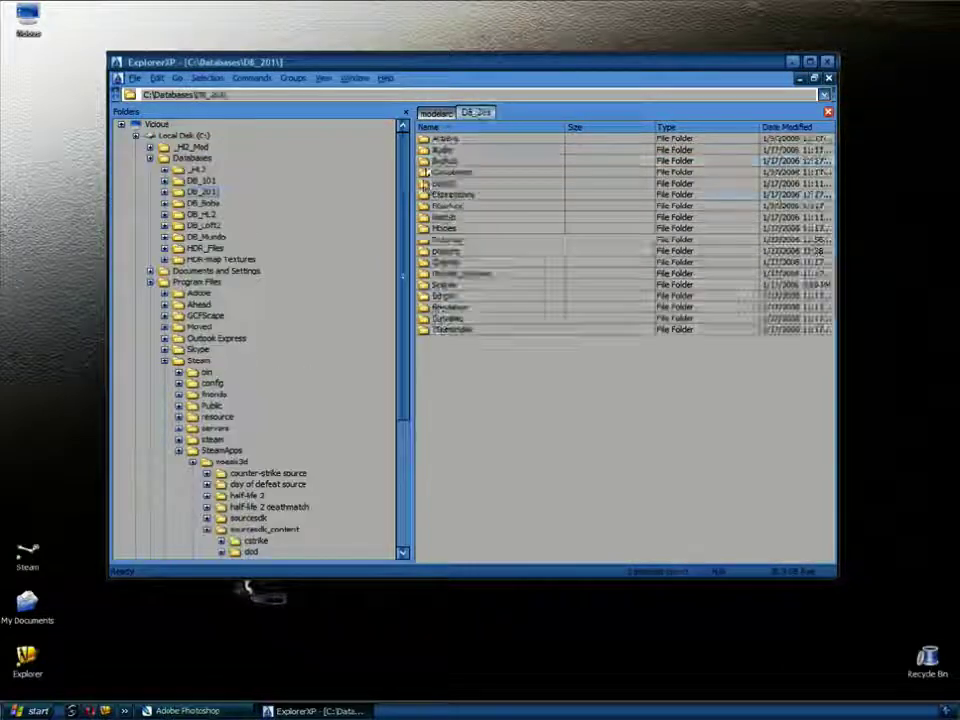
{"action": "double_click", "coordinate": [425, 241]}
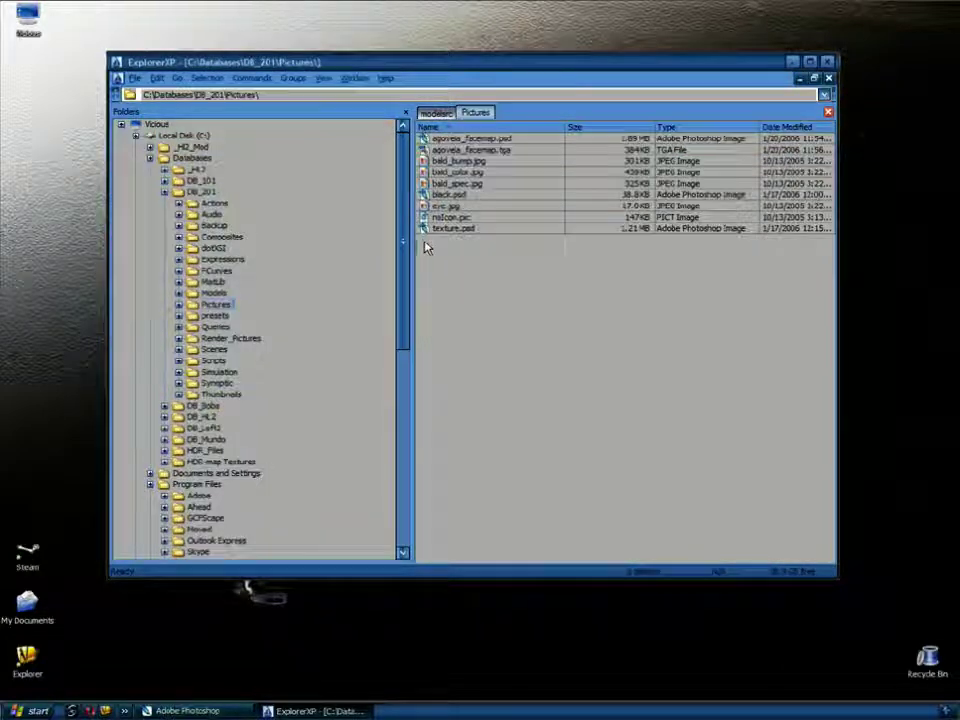
{"action": "left_click", "coordinate": [479, 150]}
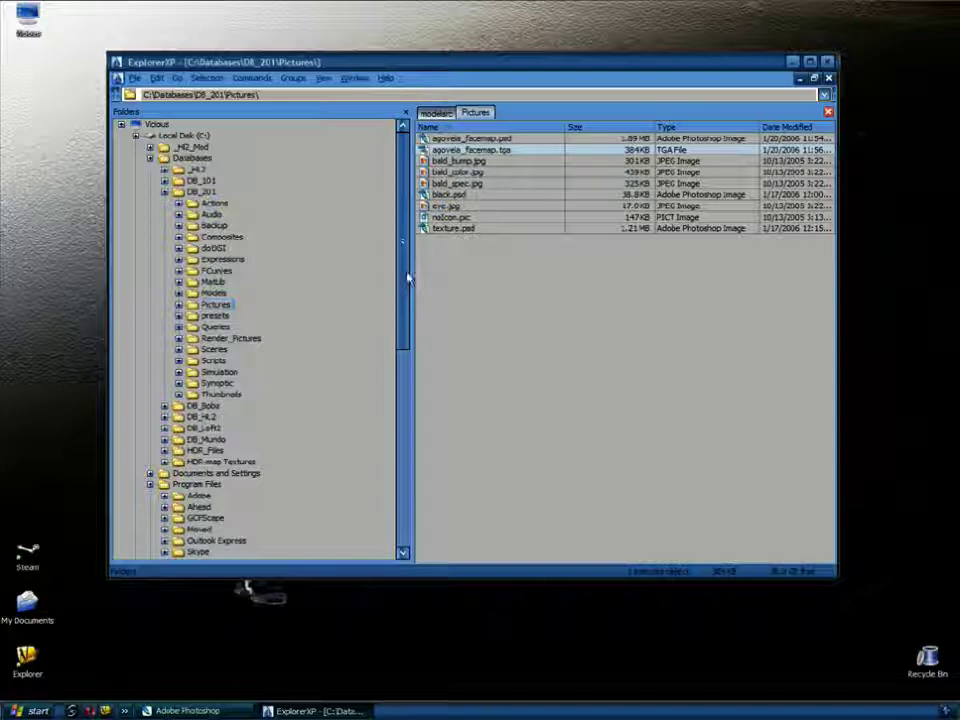
Step: Tile the Pictures and modelsrc folder windows horizontally
{"action": "left_click_drag", "start_coordinate": [404, 280], "coordinate": [403, 294]}
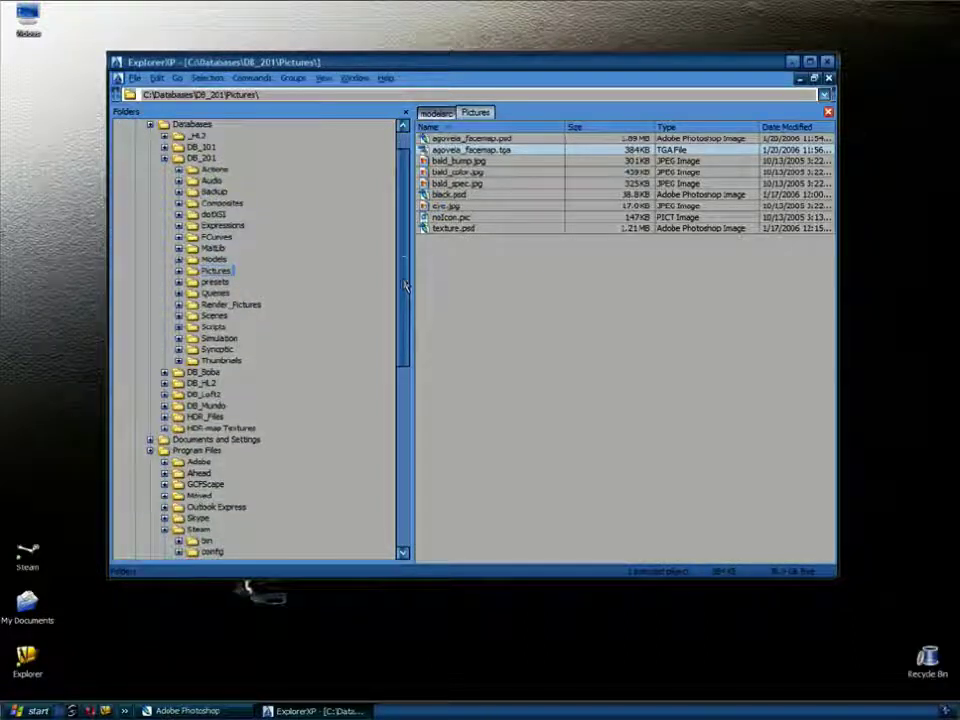
{"action": "left_click", "coordinate": [350, 78]}
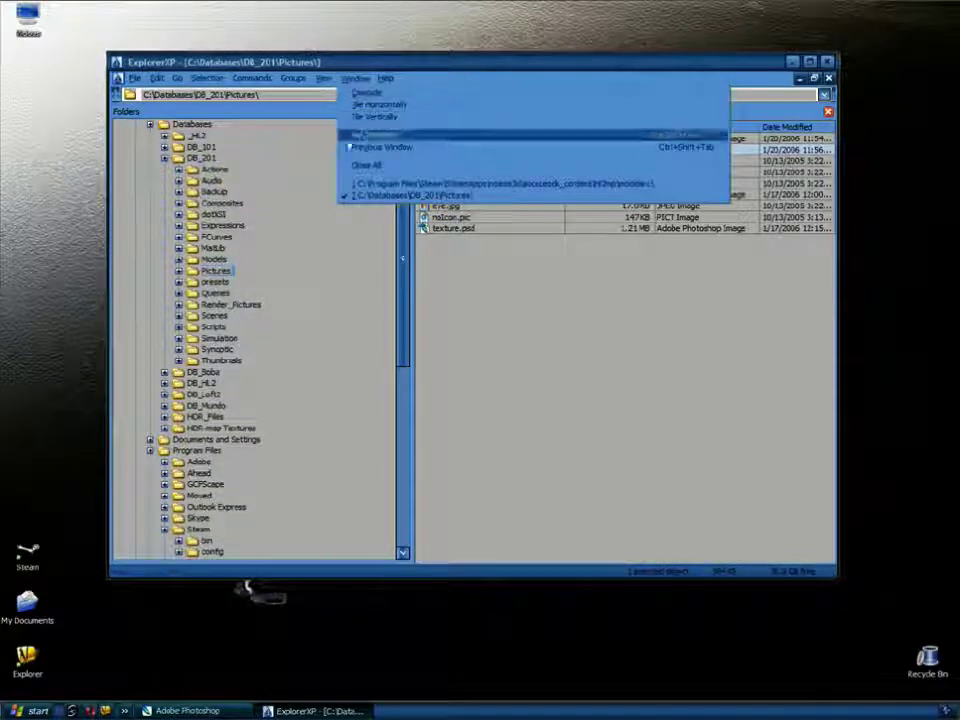
{"action": "left_click", "coordinate": [380, 104]}
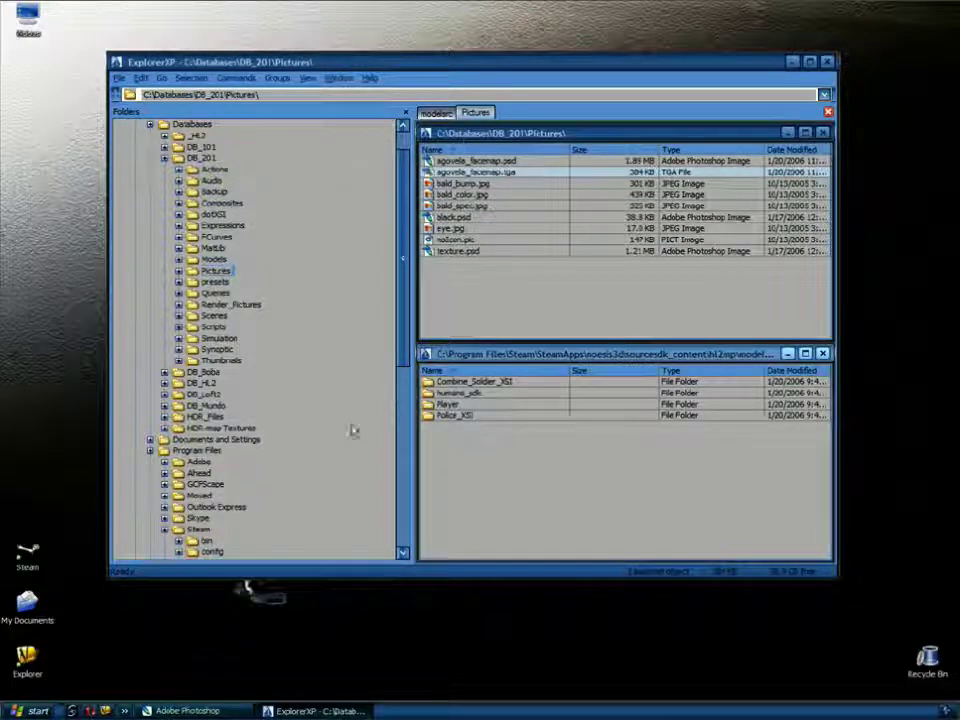
Step: Browse the modelsrc folder window to SteamApps\noesis3d\half-life 2 deathmatch\hl2mp\materialsrc
{"action": "left_click", "coordinate": [508, 509]}
{"action": "scroll", "coordinate": [406, 415], "scroll_direction": "up", "scroll_amount": 2}
{"action": "left_click", "coordinate": [222, 416]}
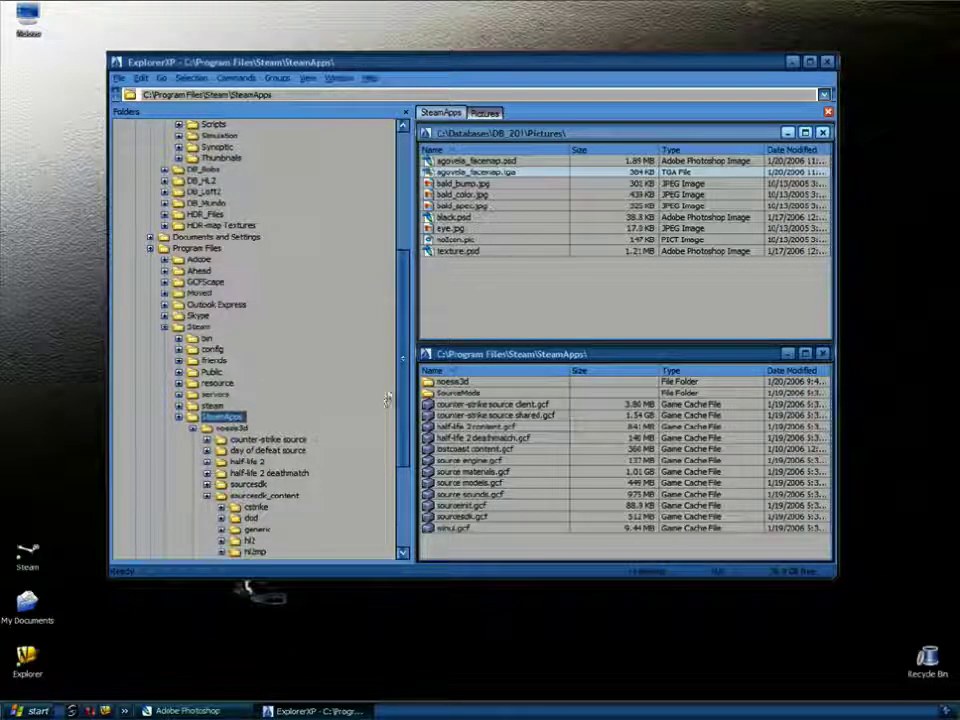
{"action": "scroll", "coordinate": [380, 399], "scroll_direction": "down", "scroll_amount": 2}
{"action": "left_click", "coordinate": [233, 361]}
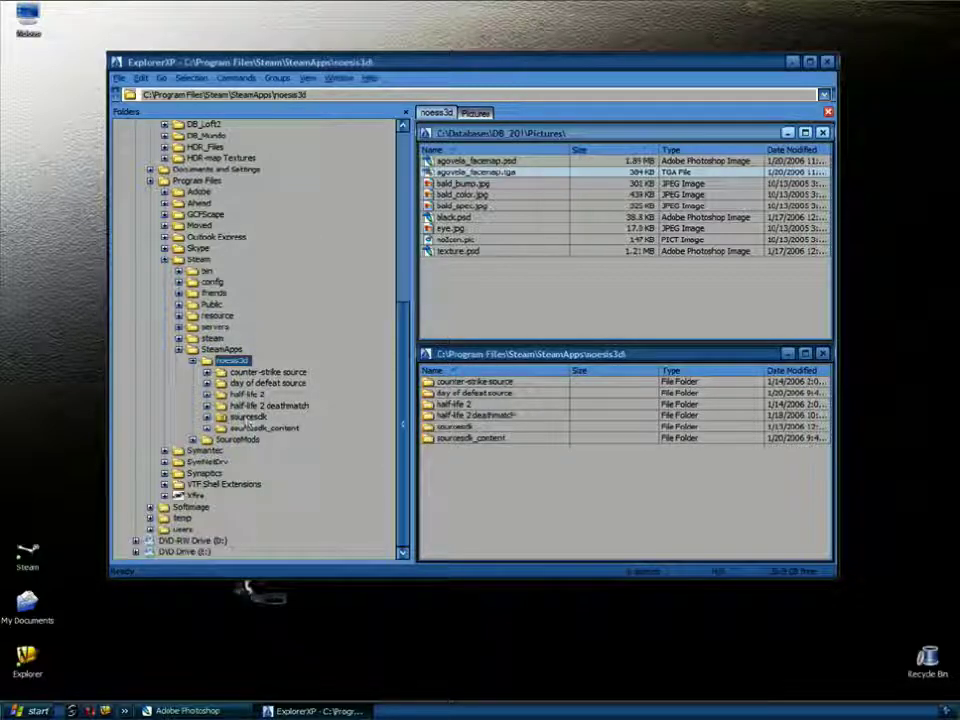
{"action": "left_click", "coordinate": [207, 406]}
{"action": "left_click", "coordinate": [255, 406]}
{"action": "left_click", "coordinate": [221, 439]}
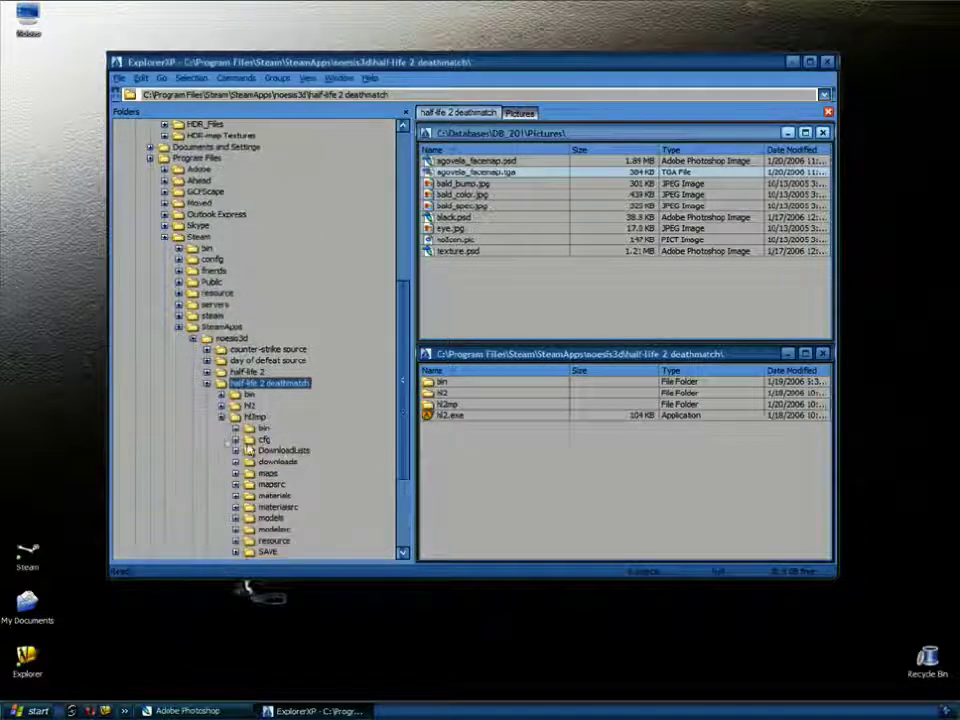
{"action": "scroll", "coordinate": [271, 405], "scroll_direction": "down", "scroll_amount": 3}
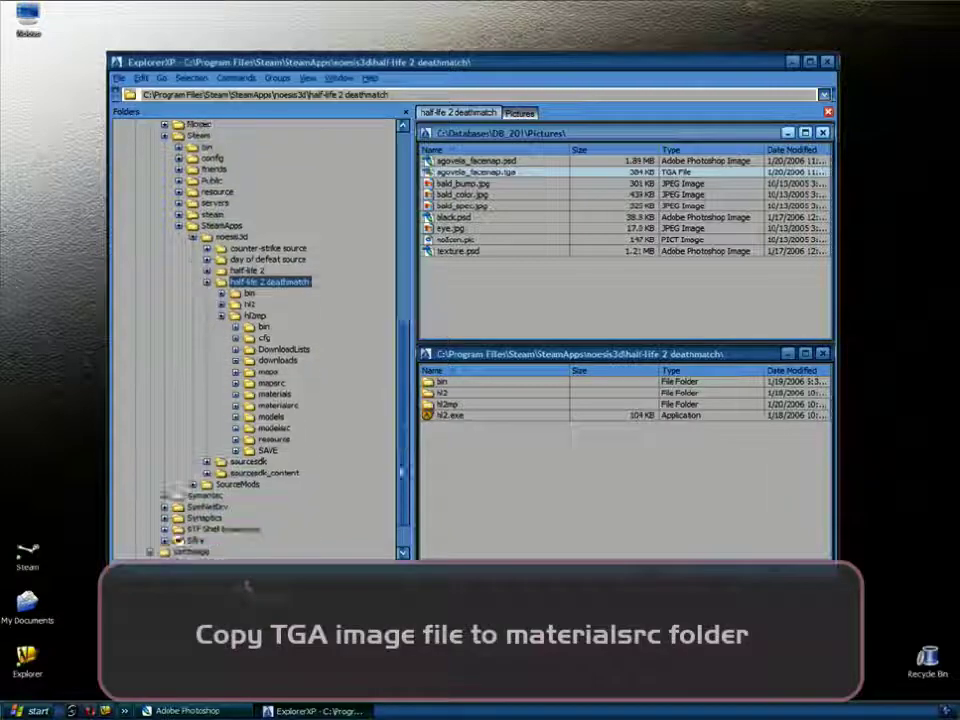
{"action": "left_click", "coordinate": [275, 406]}
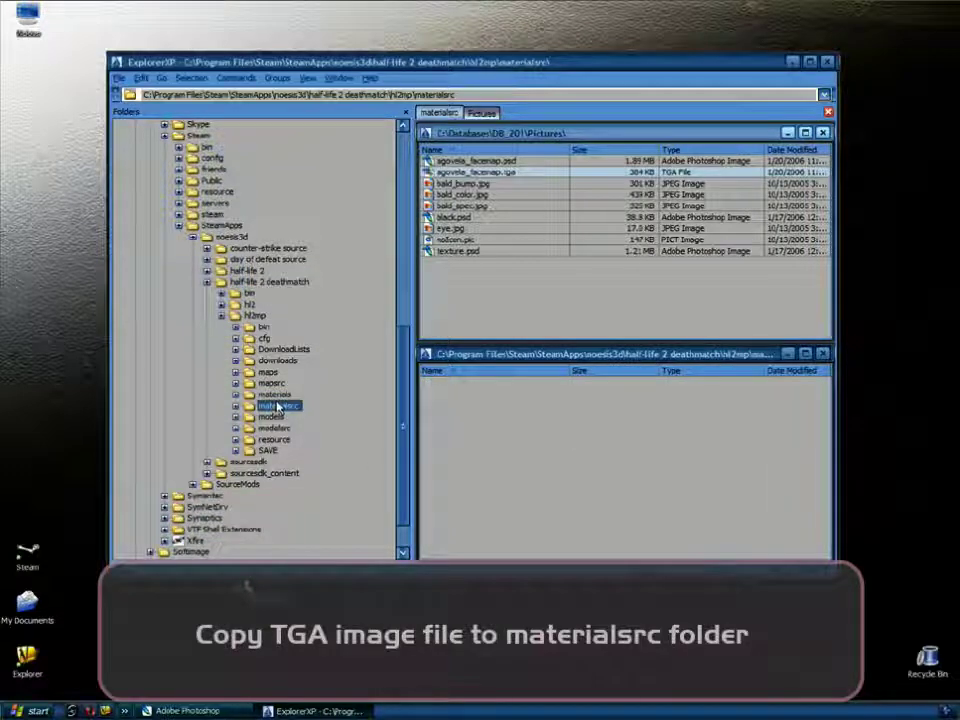
Step: Move agovela_facemap.tga from the Pictures folder into the materialsrc folder
{"action": "left_click", "coordinate": [480, 173]}
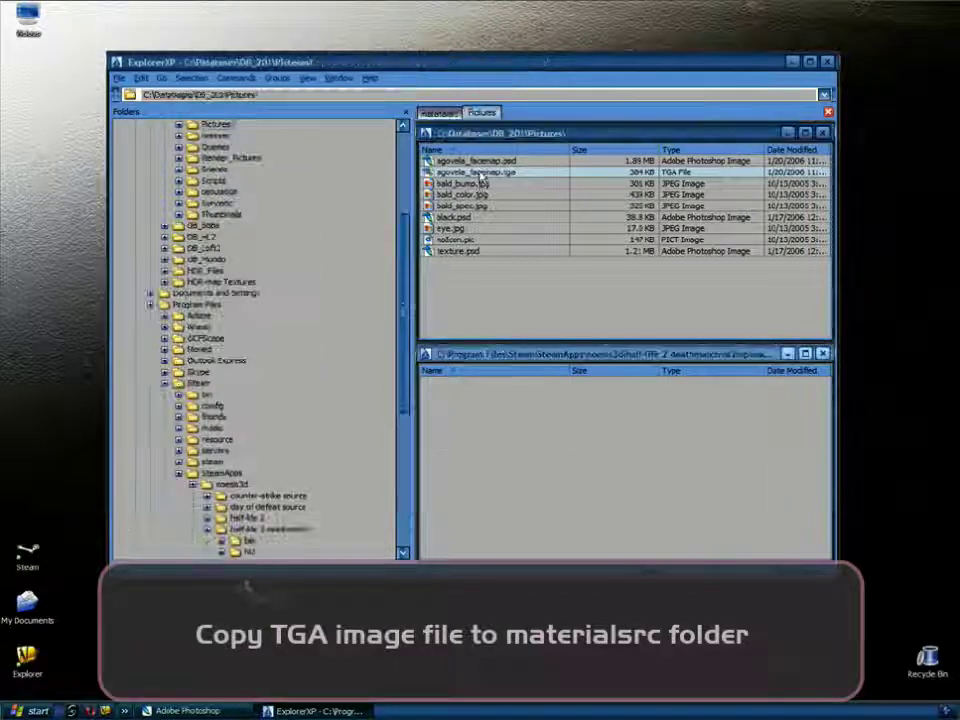
{"action": "left_click_drag", "start_coordinate": [504, 510], "coordinate": [504, 508]}
{"action": "left_click", "coordinate": [509, 510]}
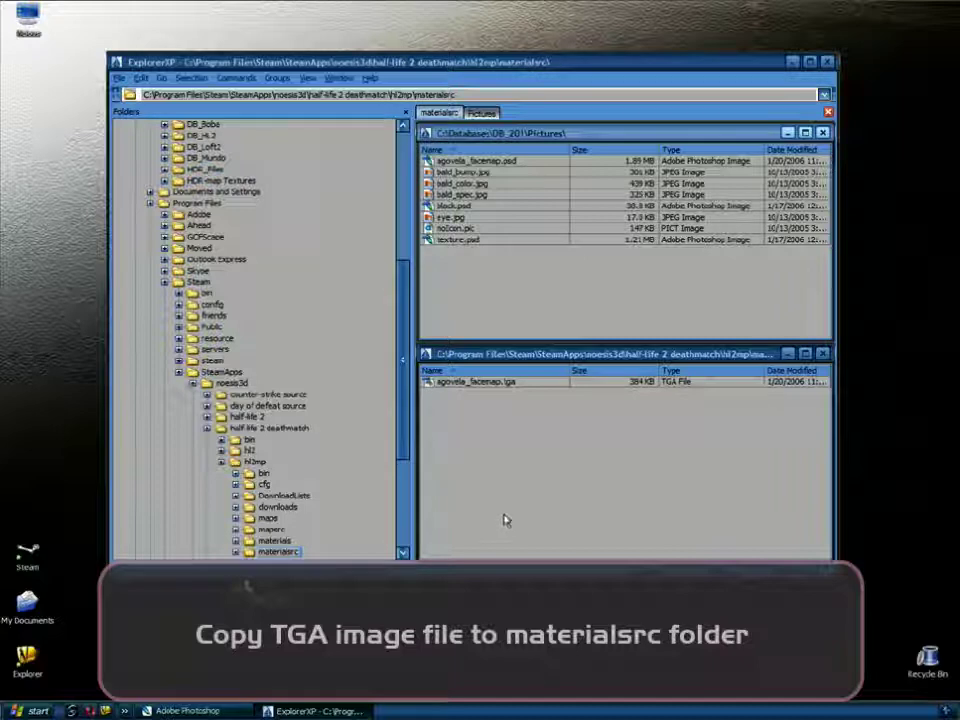
Step: Leave only the materialsrc folder open in ExplorerXP and move the window up out of the way
{"action": "mouse_move", "coordinate": [588, 81]}
{"action": "left_mouse_down"}
{"action": "mouse_move", "coordinate": [583, 105]}
{"action": "mouse_move", "coordinate": [592, 96]}
{"action": "left_mouse_up"}
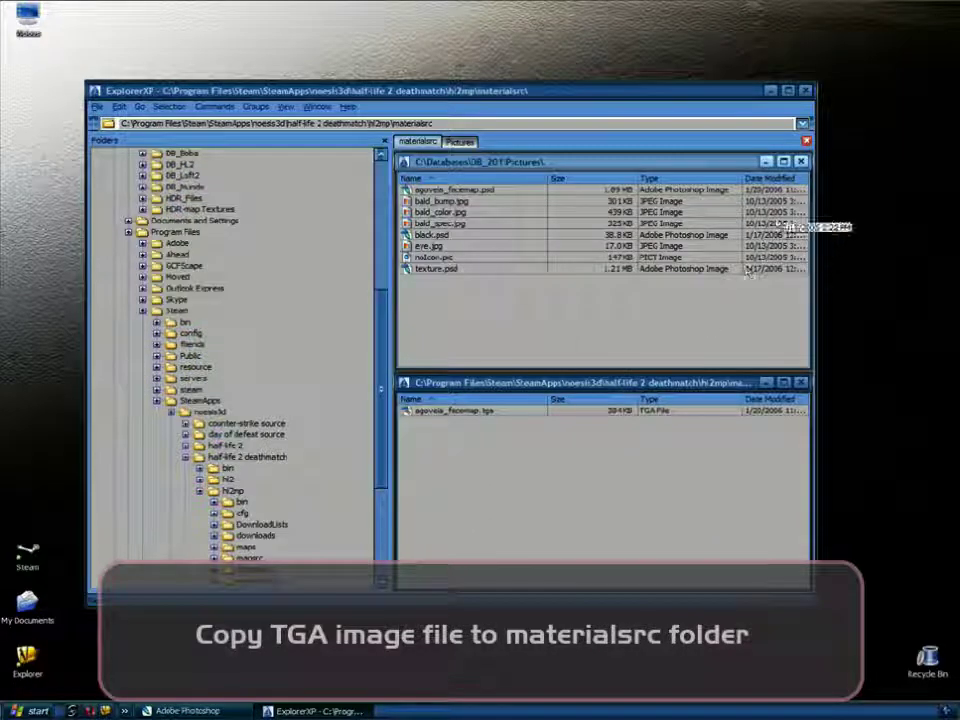
{"action": "left_click", "coordinate": [786, 385]}
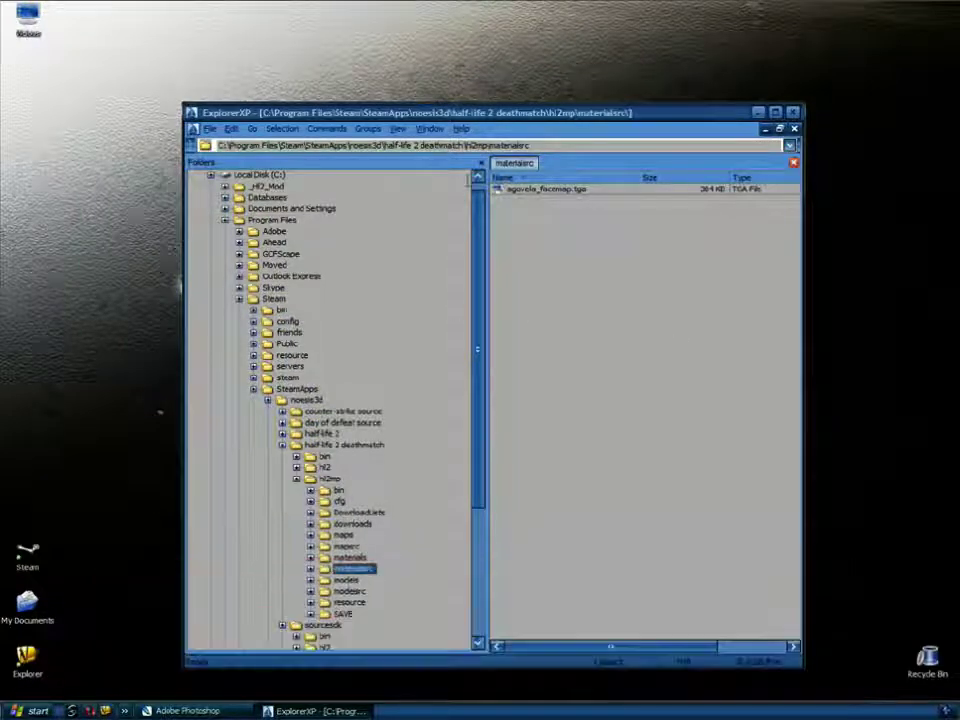
{"action": "left_click_drag", "start_coordinate": [465, 112], "coordinate": [549, 3]}
Step: Open a new computer window from the desktop and browse to C:\Program Files\Steam
{"action": "double_click", "coordinate": [27, 17]}
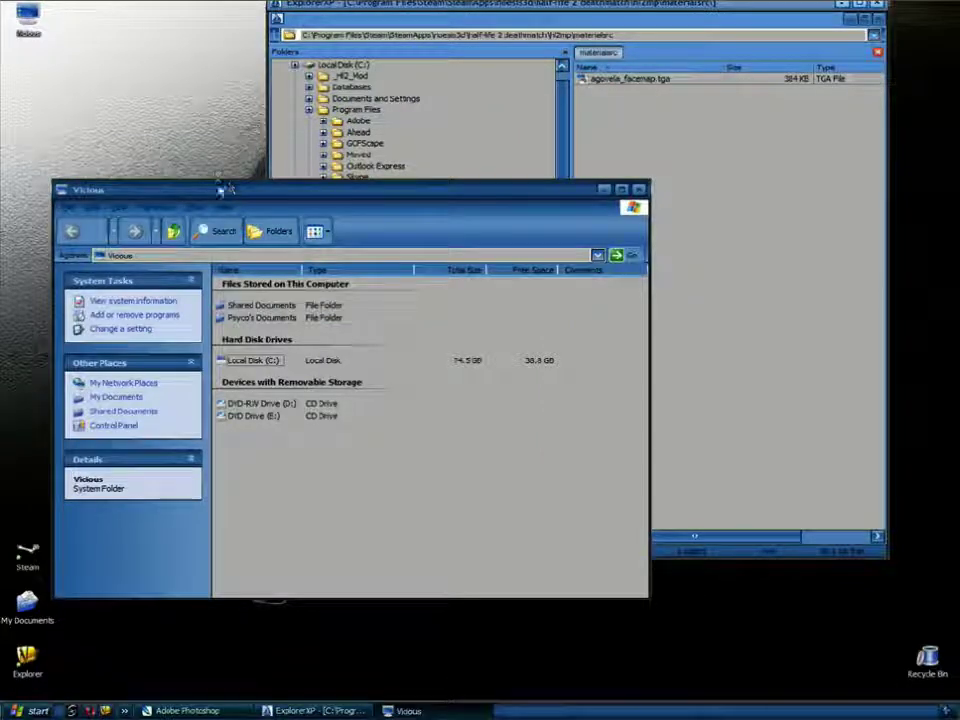
{"action": "left_click", "coordinate": [240, 355]}
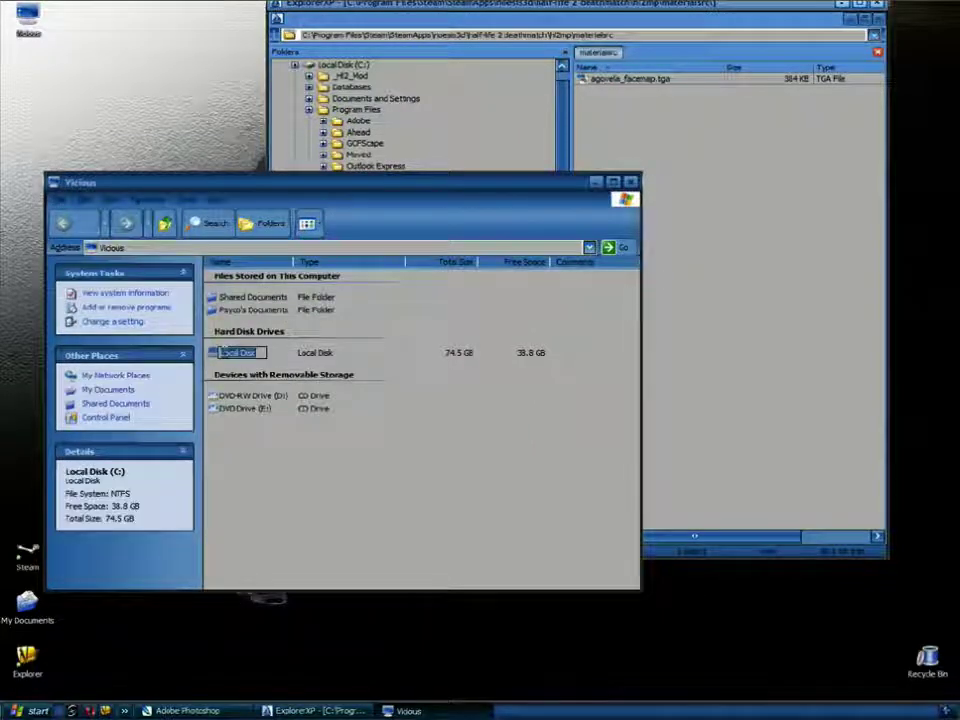
{"action": "left_click", "coordinate": [333, 345]}
{"action": "double_click", "coordinate": [236, 358]}
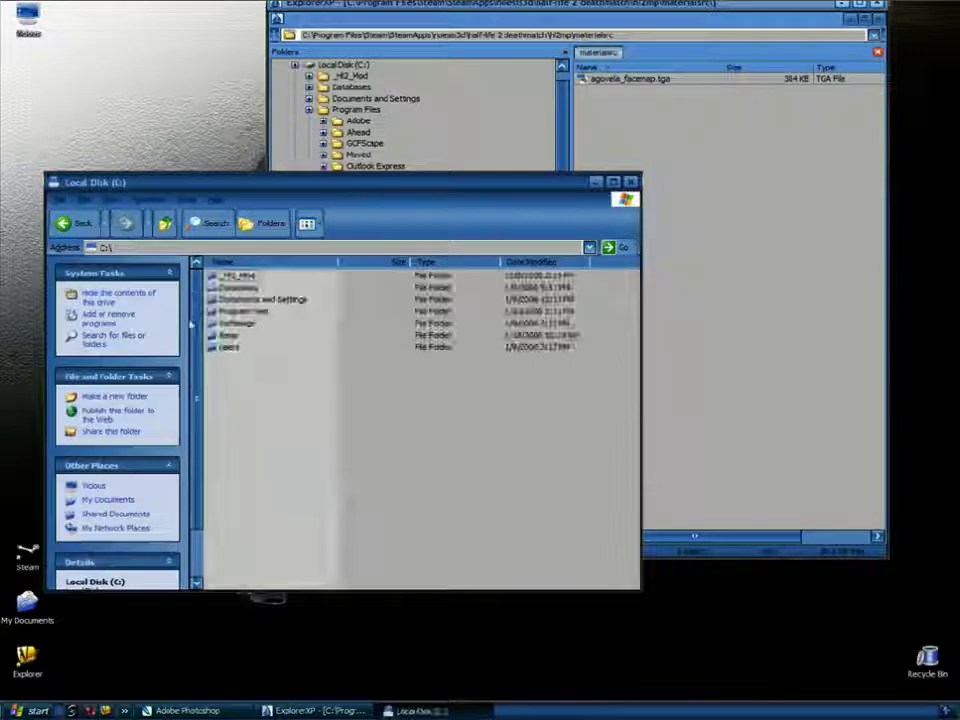
{"action": "left_click", "coordinate": [226, 312]}
{"action": "double_click", "coordinate": [226, 312]}
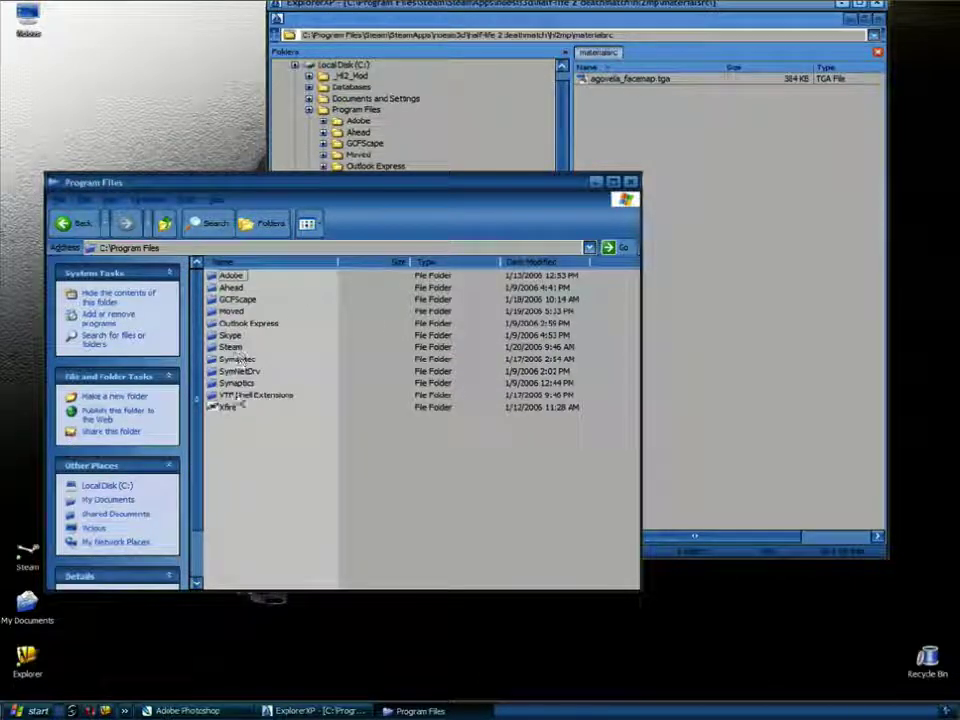
{"action": "left_click", "coordinate": [237, 348]}
{"action": "double_click", "coordinate": [237, 348]}
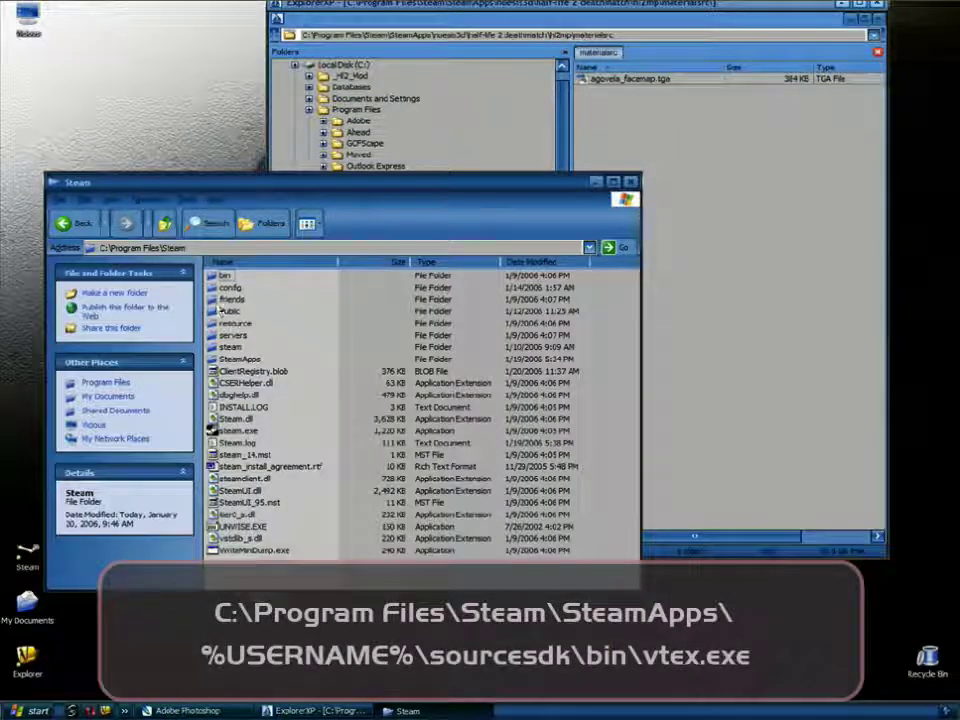
Step: Browse from the Steam folder into SteamApps\noesis3d\sourcesdk\bin
{"action": "left_click", "coordinate": [233, 357]}
{"action": "double_click", "coordinate": [233, 357]}
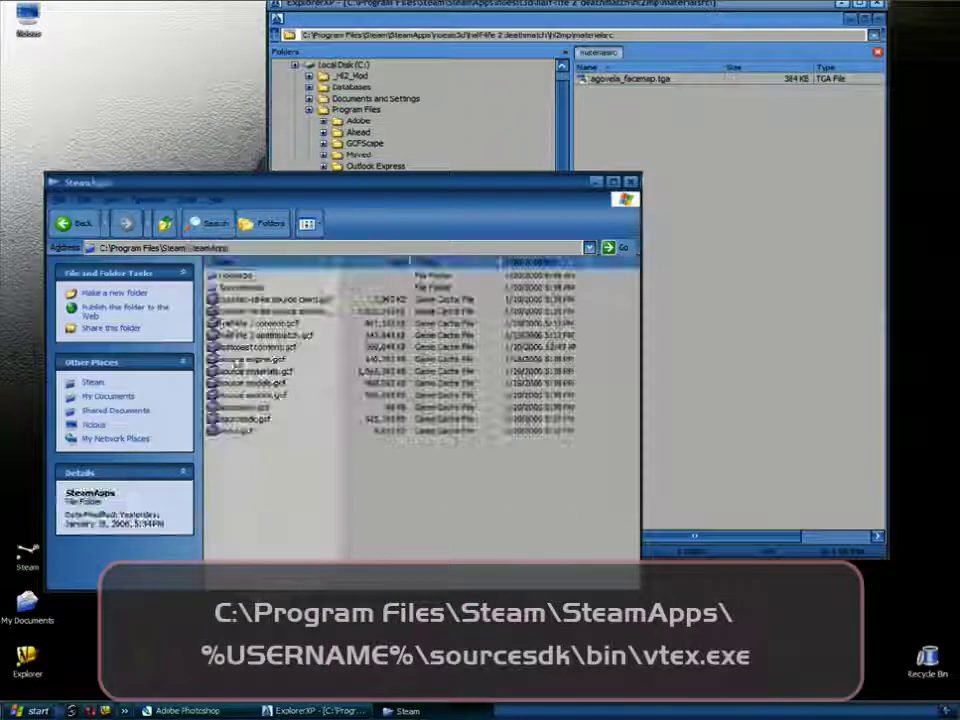
{"action": "left_click", "coordinate": [236, 276]}
{"action": "double_click", "coordinate": [236, 276]}
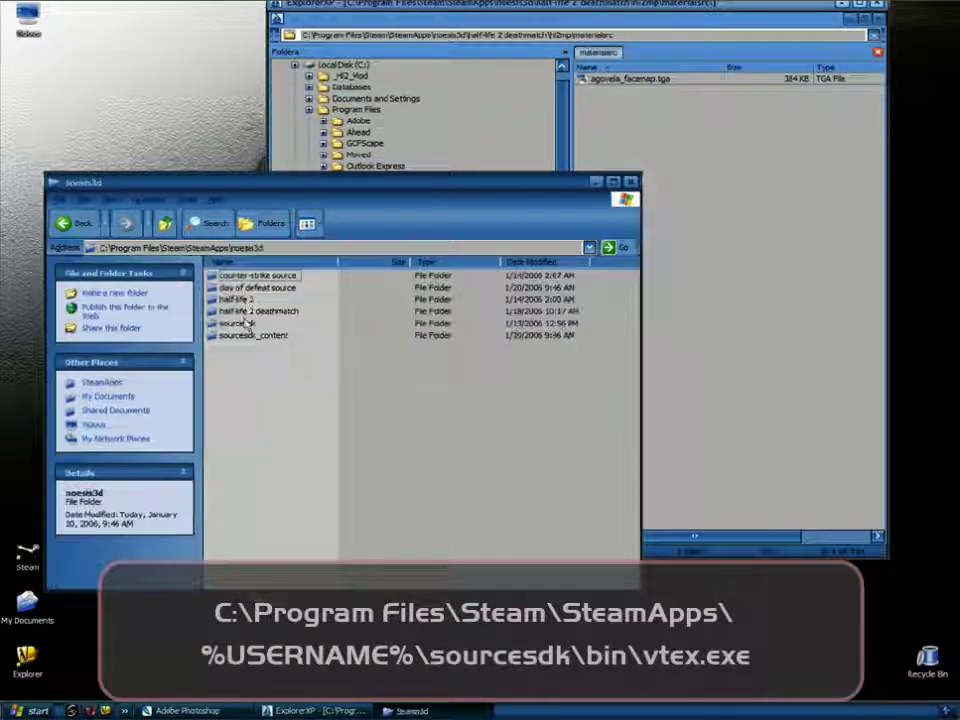
{"action": "left_click", "coordinate": [237, 323]}
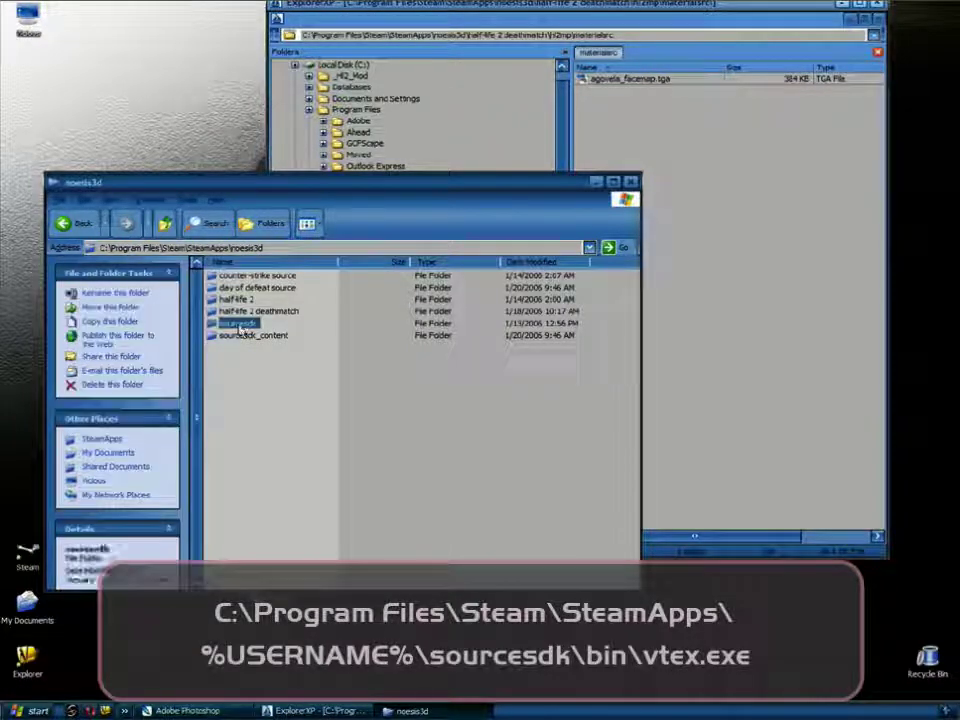
{"action": "double_click", "coordinate": [237, 323]}
{"action": "left_click", "coordinate": [226, 277]}
{"action": "double_click", "coordinate": [226, 277]}
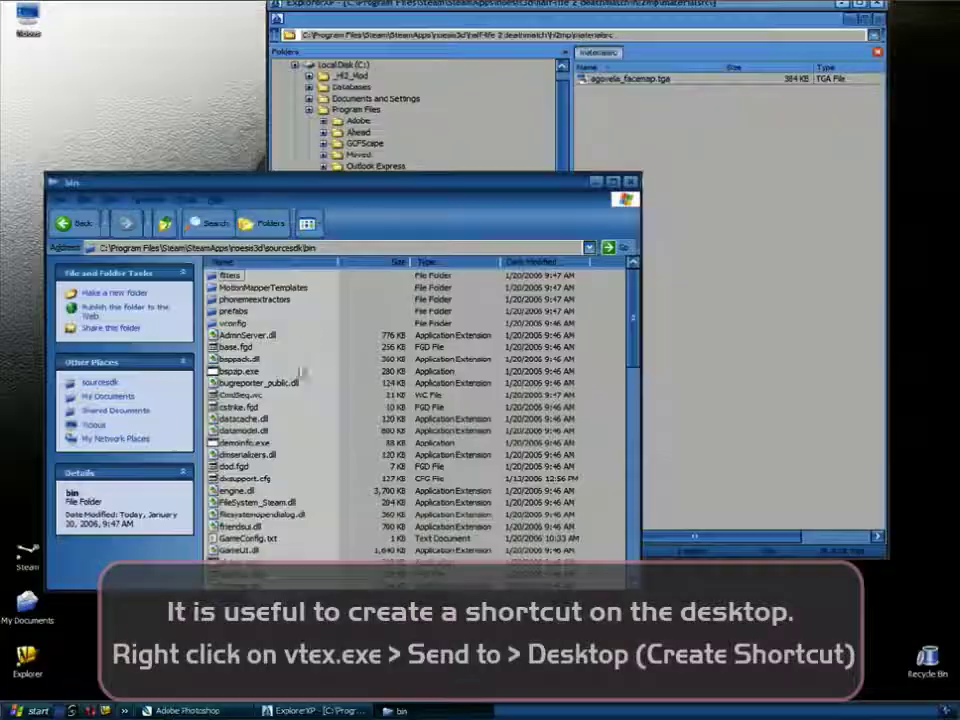
Step: Select vtex.exe in the sourcesdk bin folder and move that window lower, clear of the materialsrc listing
{"action": "left_click", "coordinate": [302, 372]}
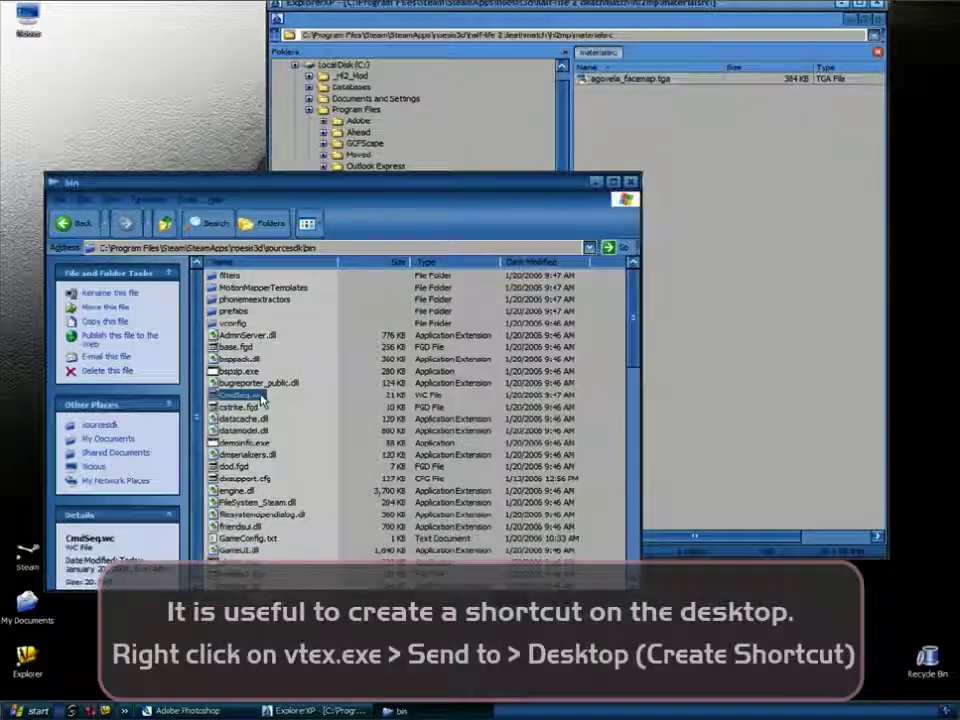
{"action": "scroll", "coordinate": [265, 395], "scroll_direction": "down", "scroll_amount": 15}
{"action": "left_click", "coordinate": [236, 562]}
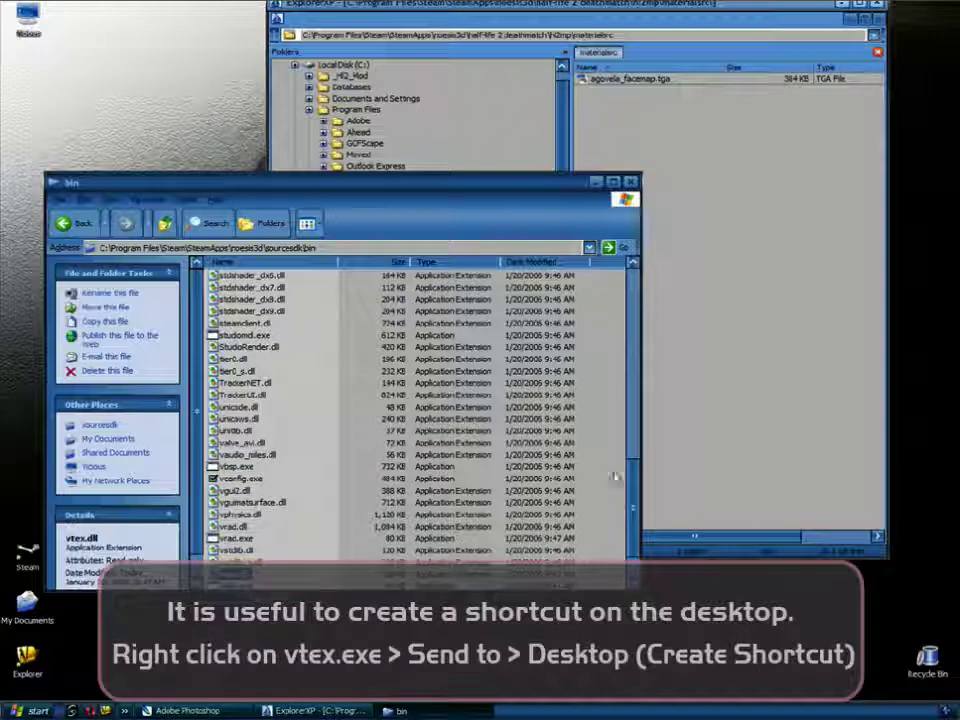
{"action": "scroll", "coordinate": [632, 487], "scroll_direction": "down", "scroll_amount": 2}
{"action": "left_click", "coordinate": [236, 526]}
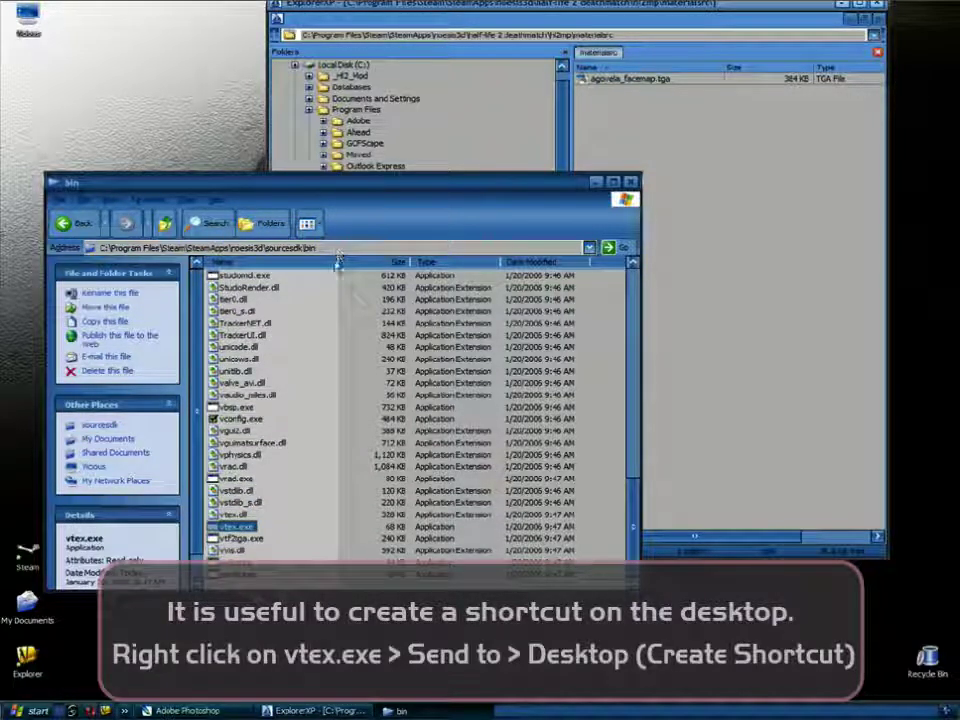
{"action": "left_click_drag", "start_coordinate": [340, 182], "coordinate": [323, 278]}
Step: Switch to ExplorerXP and open the half-life 2 deathmatch\hl2mp\materials folder in a second tab
{"action": "left_click", "coordinate": [652, 280]}
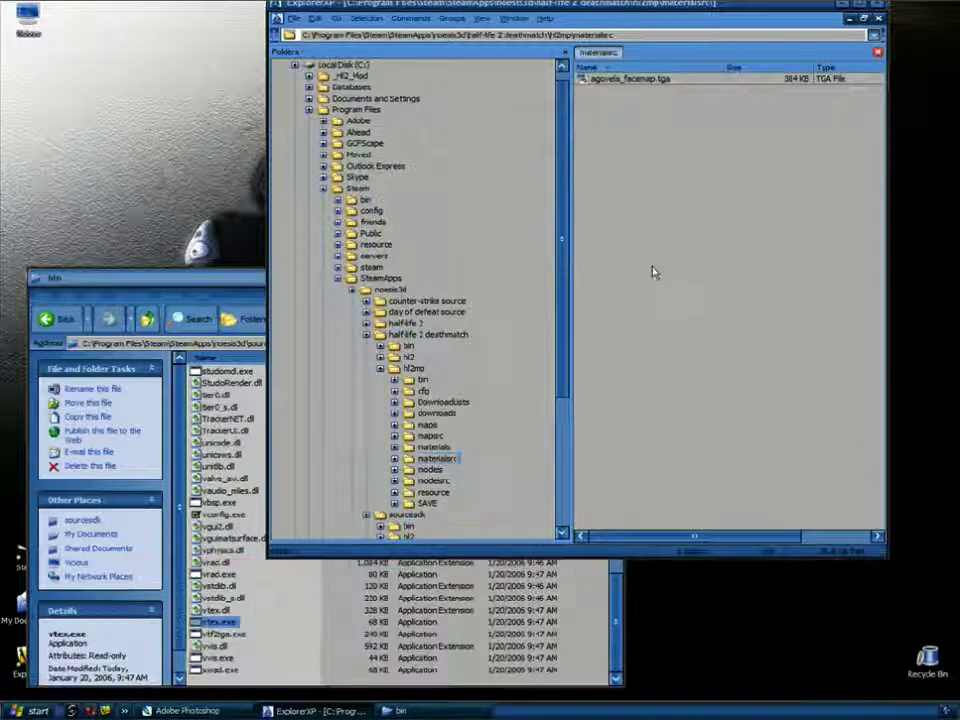
{"action": "key", "text": "ctrl+t"}
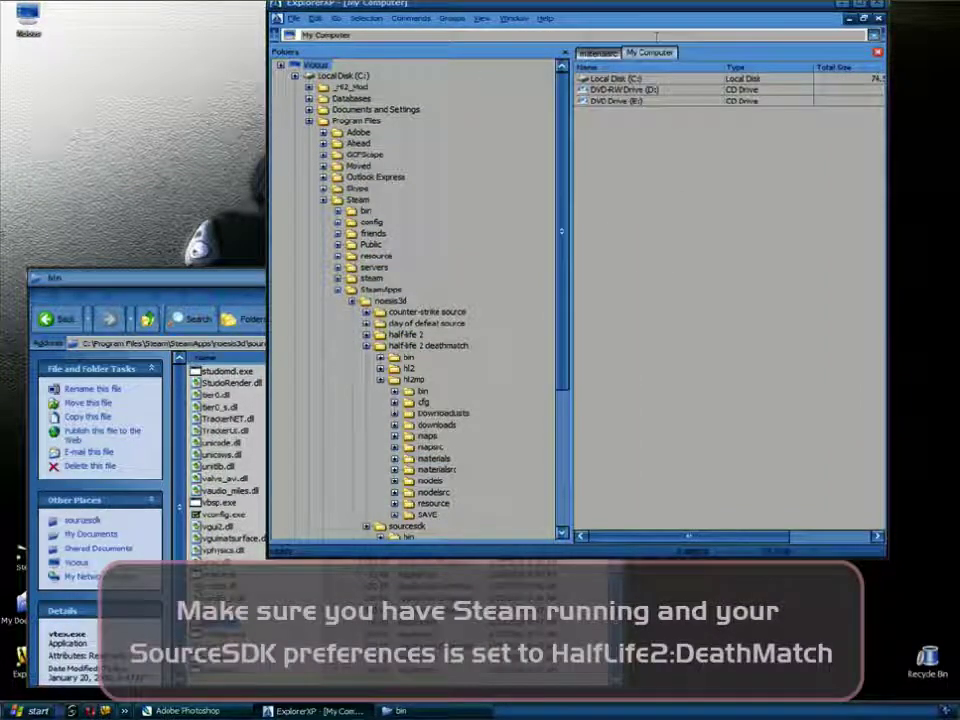
{"action": "scroll", "coordinate": [422, 274], "scroll_direction": "down", "scroll_amount": 3}
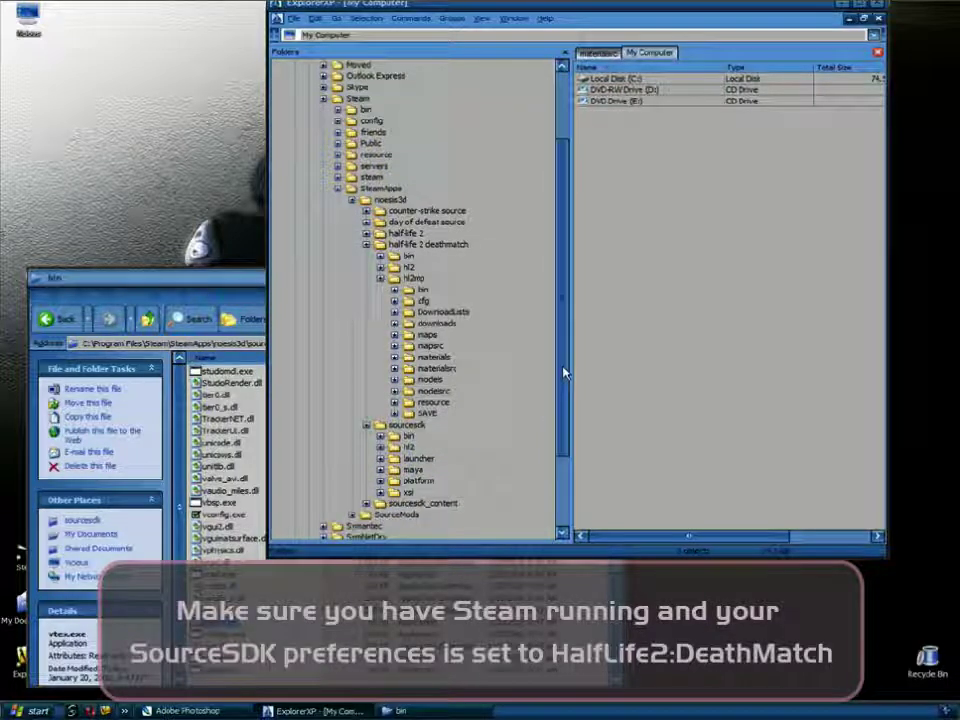
{"action": "left_click", "coordinate": [434, 358]}
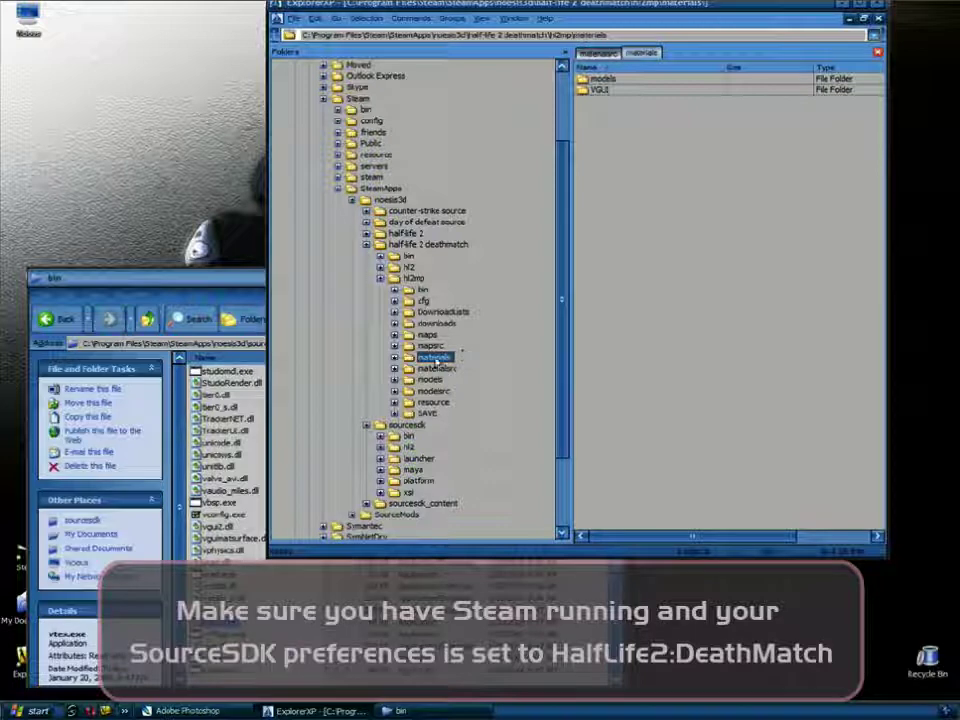
Step: Shrink the ExplorerXP window to uncover the bin folder and tile the materials and materialsrc views horizontally
{"action": "left_click_drag", "start_coordinate": [884, 554], "coordinate": [829, 350]}
{"action": "left_click", "coordinate": [514, 18]}
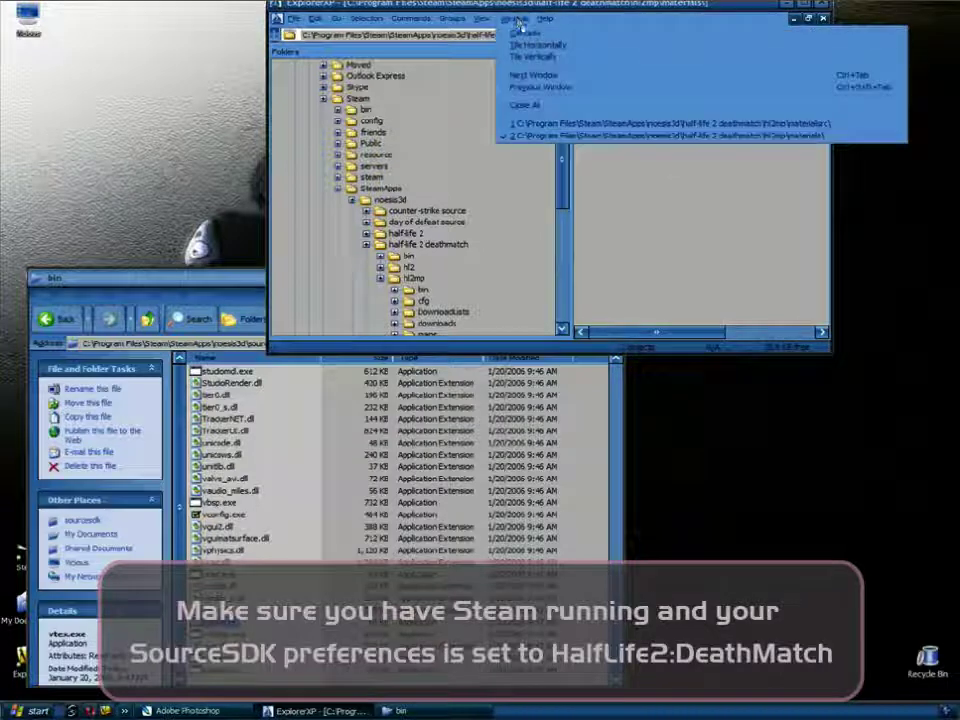
{"action": "left_click", "coordinate": [532, 44]}
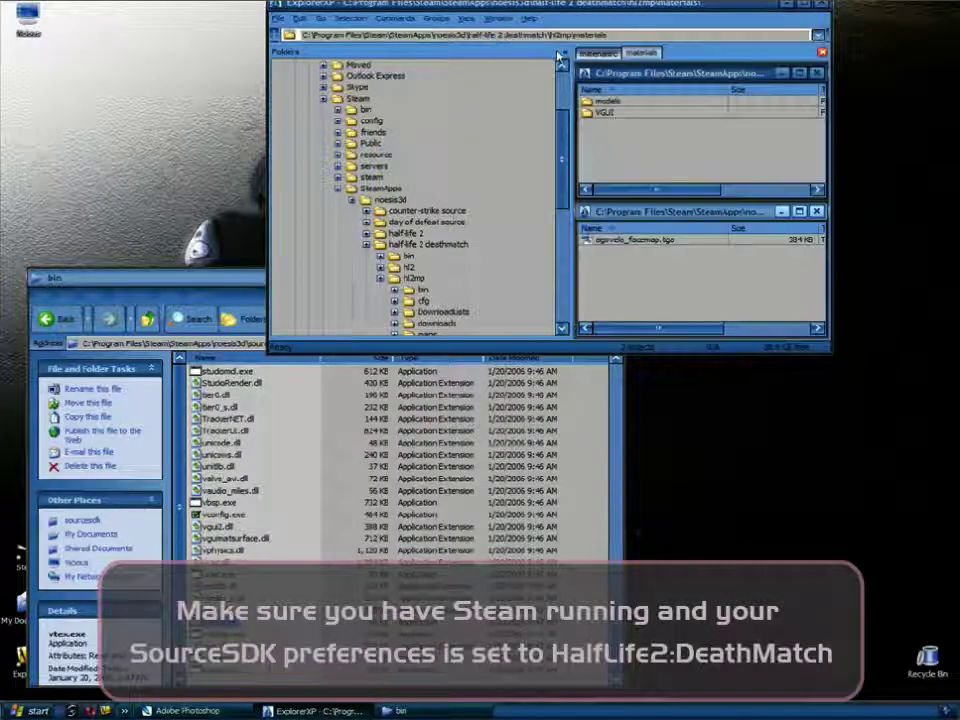
Step: Compile agovela_facemap.tga by dropping it from the materialsrc folder onto vtex.exe
{"action": "left_click", "coordinate": [640, 246]}
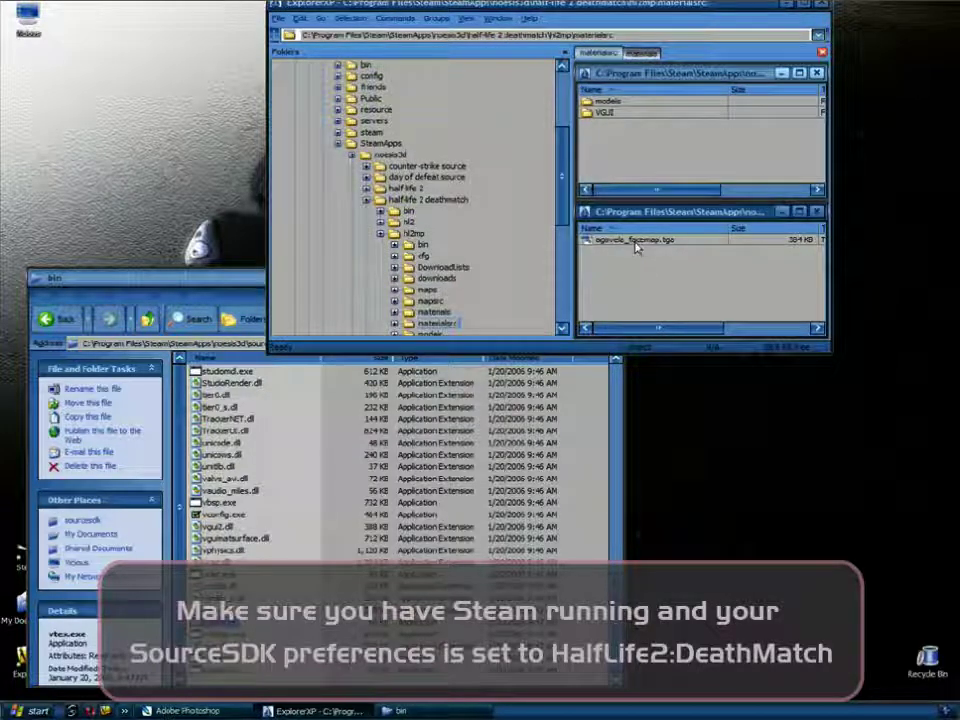
{"action": "left_click", "coordinate": [622, 242]}
{"action": "left_click_drag", "start_coordinate": [643, 243], "coordinate": [222, 622]}
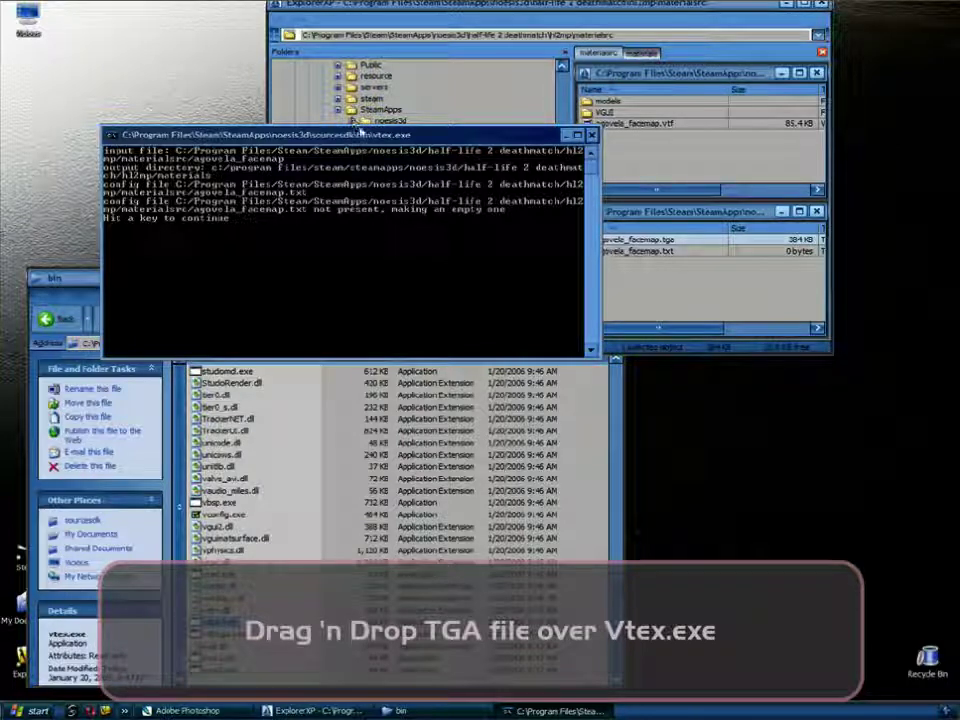
Step: Move the vtex console out of the way, dismiss it, and select agovela_facemap.vtf in the materials folder
{"action": "left_click_drag", "start_coordinate": [369, 143], "coordinate": [469, 399]}
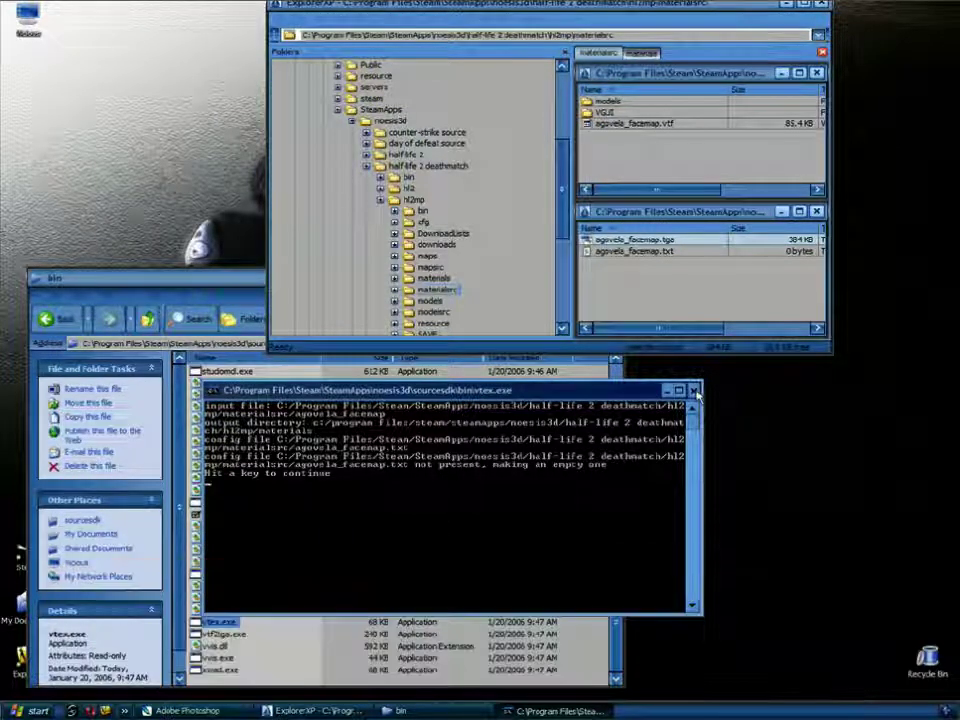
{"action": "key", "text": "Return"}
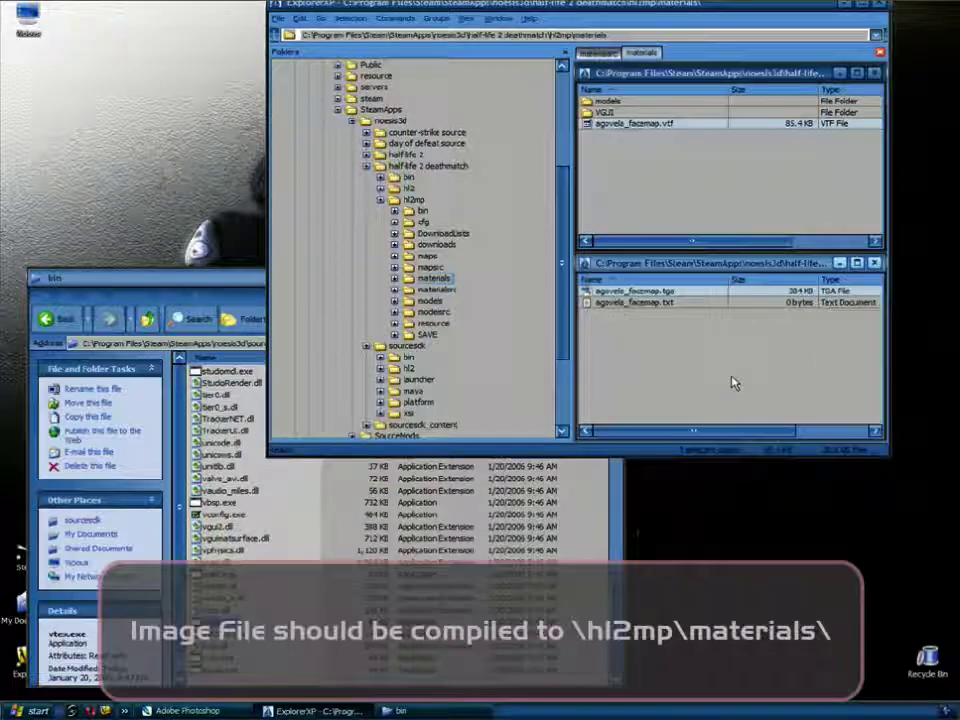
{"action": "left_click", "coordinate": [640, 124]}
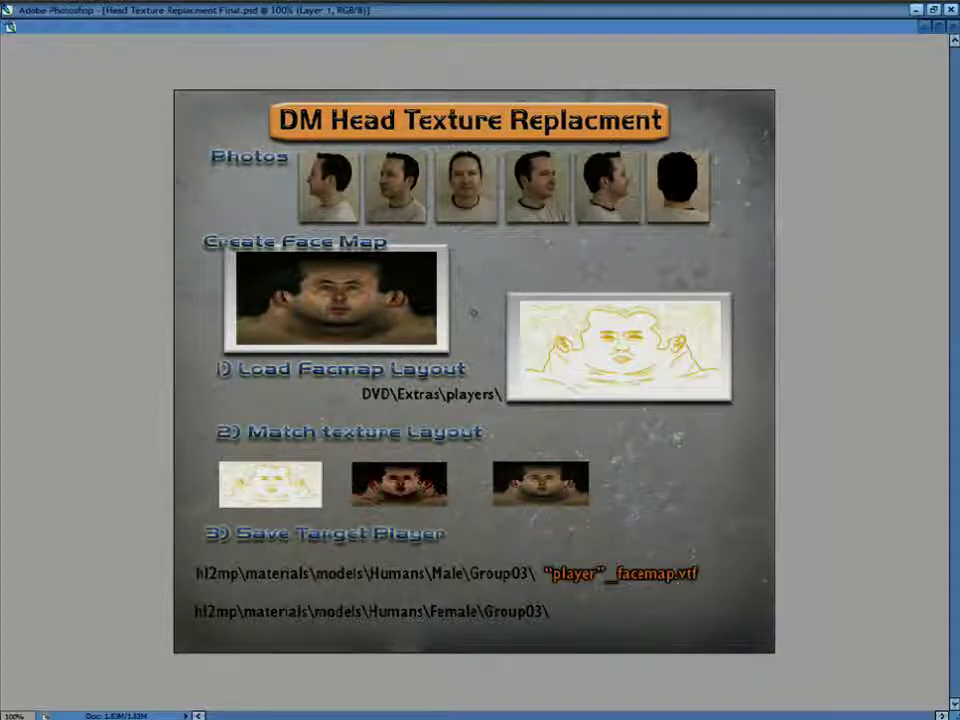
Step: Mark the Create Face Map heading with a short red brush stroke in Photoshop and undo it
{"action": "left_click_drag", "start_coordinate": [183, 241], "coordinate": [197, 241]}
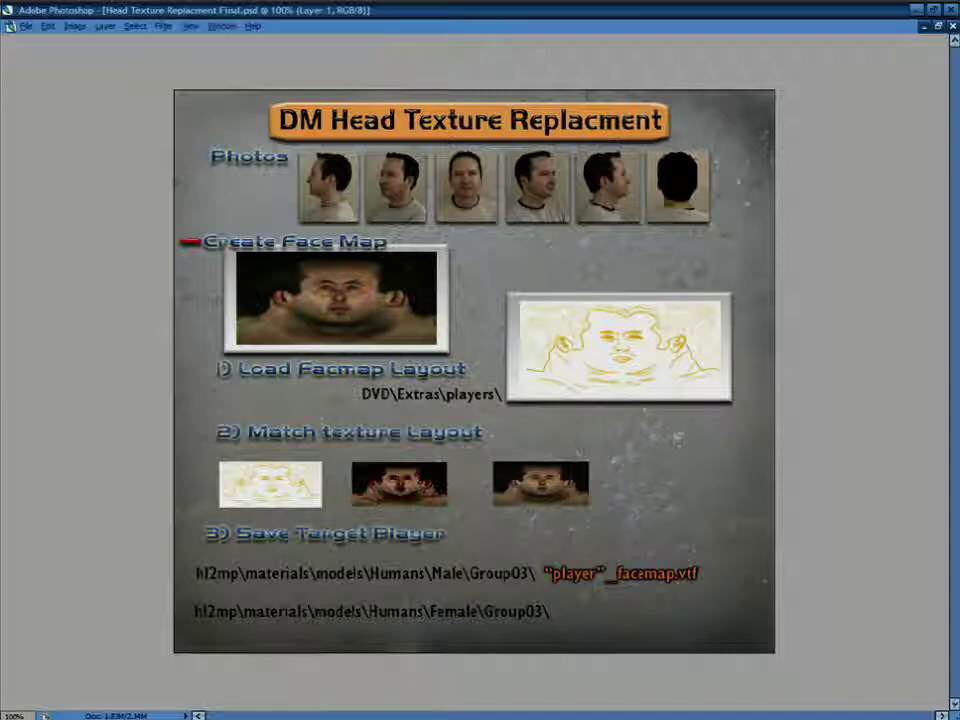
{"action": "key", "text": "ctrl+z"}
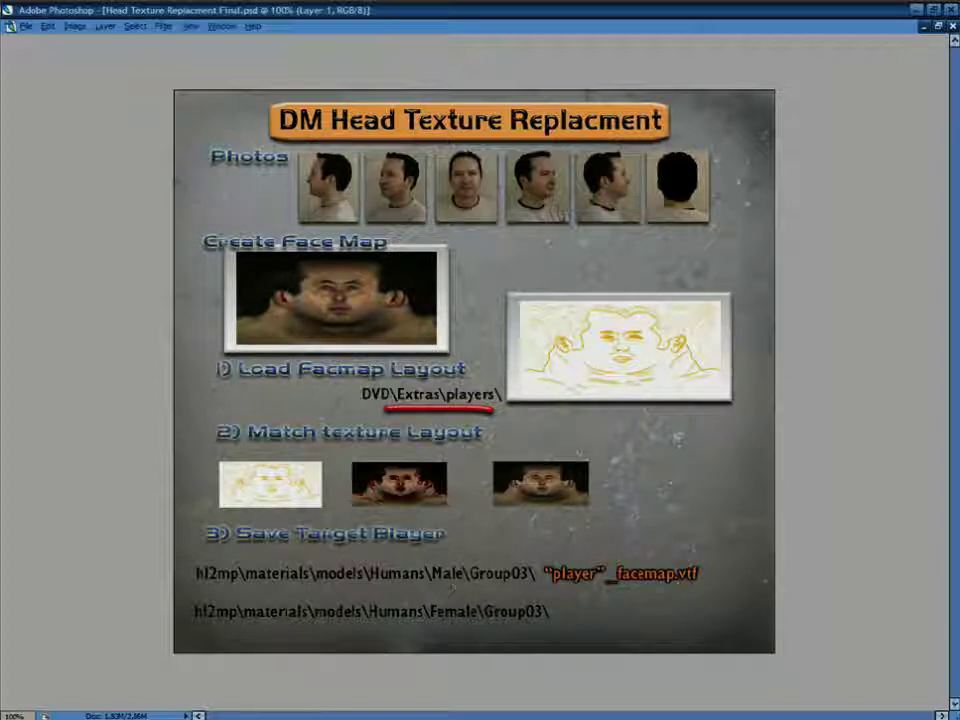
Step: Minimize Photoshop and open facemaps_templates.psd from the desktop's Extras\Players folder
{"action": "left_click", "coordinate": [916, 9]}
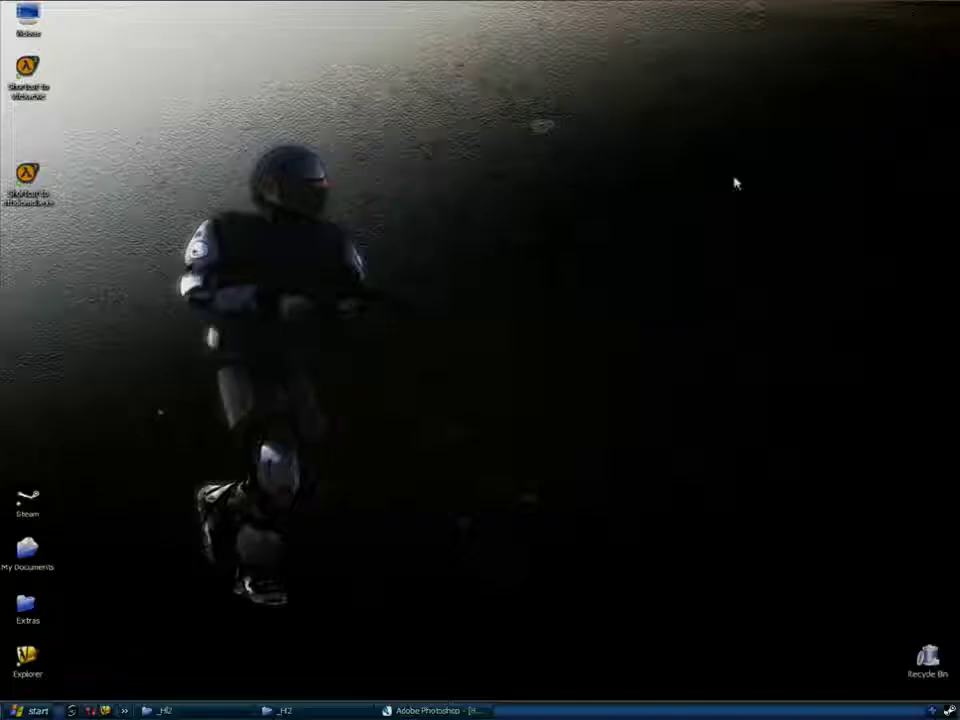
{"action": "double_click", "coordinate": [27, 605]}
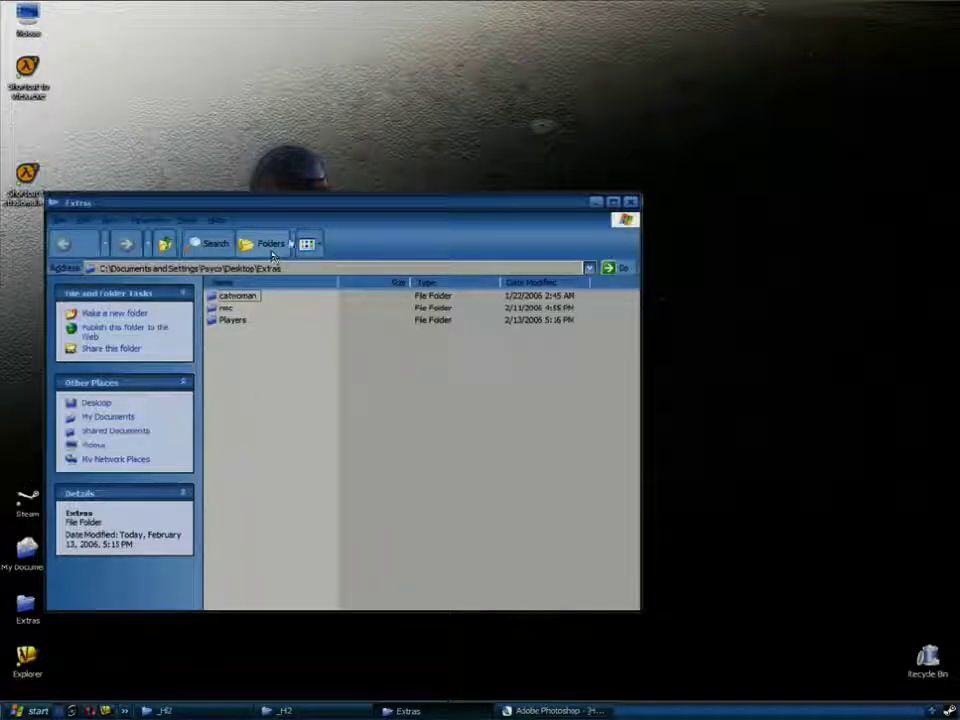
{"action": "double_click", "coordinate": [230, 320]}
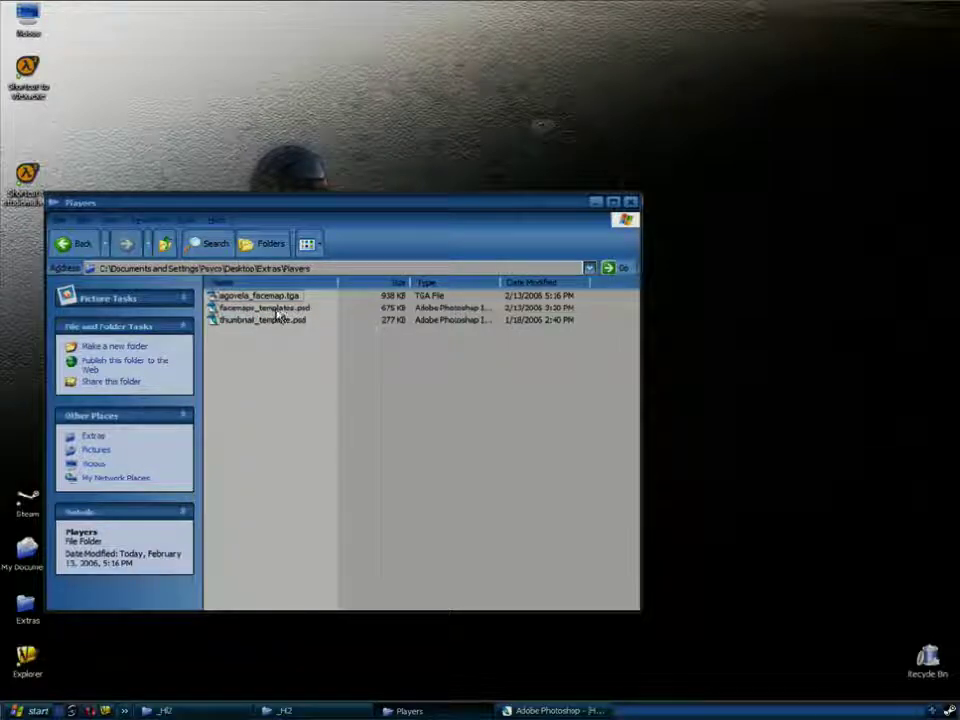
{"action": "left_click", "coordinate": [279, 310]}
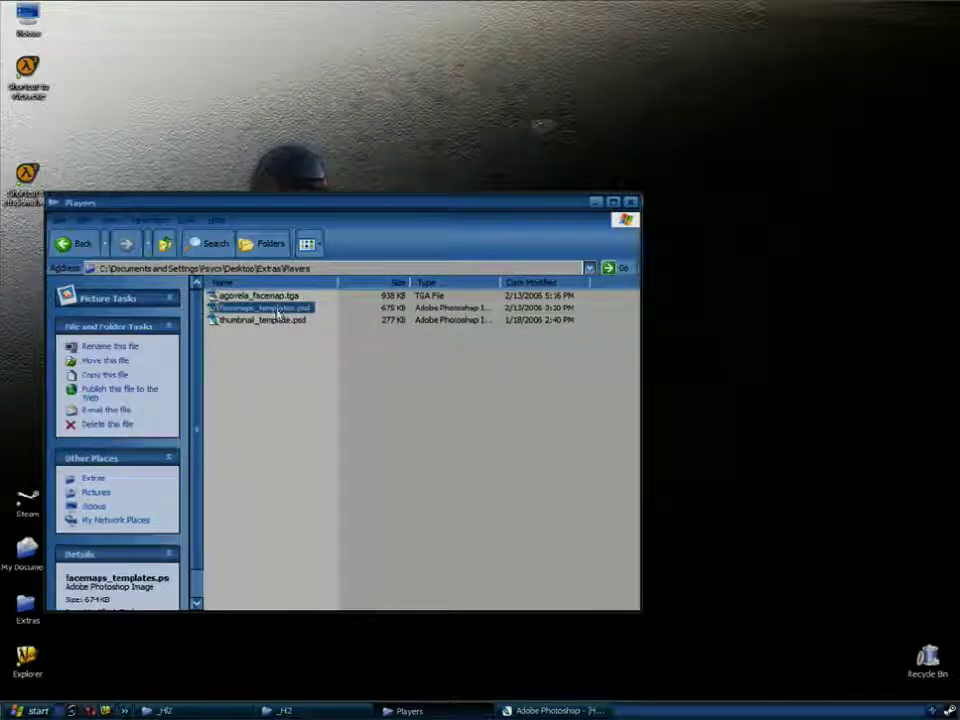
{"action": "double_click", "coordinate": [279, 311]}
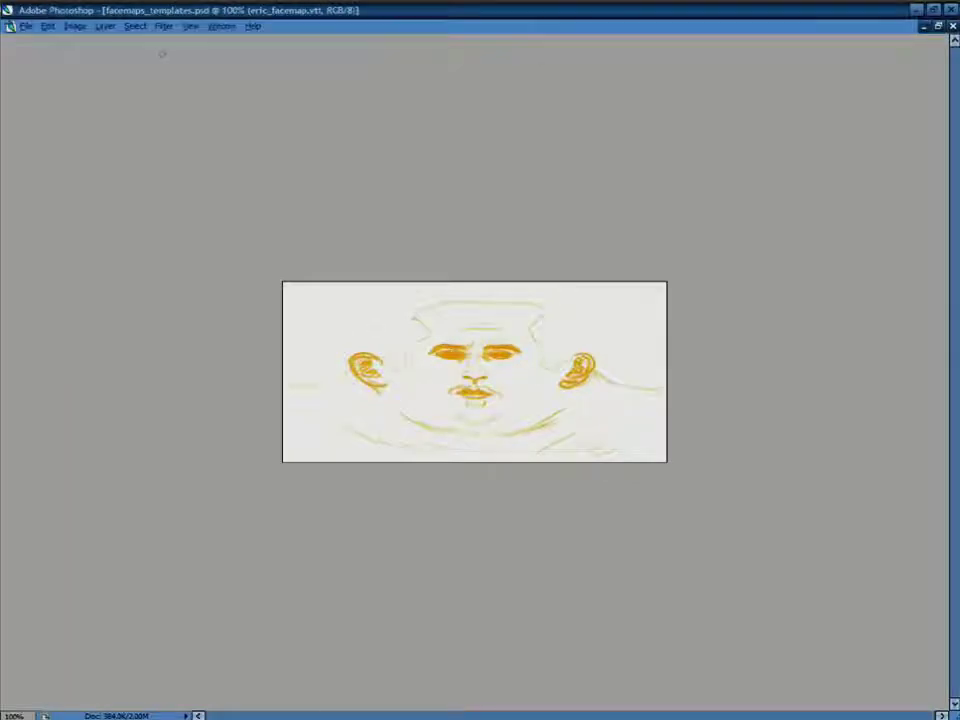
Step: Show the palettes and hide the facemap layers one by one to examine each character template, restoring all layers at the end
{"action": "key", "text": "Tab"}
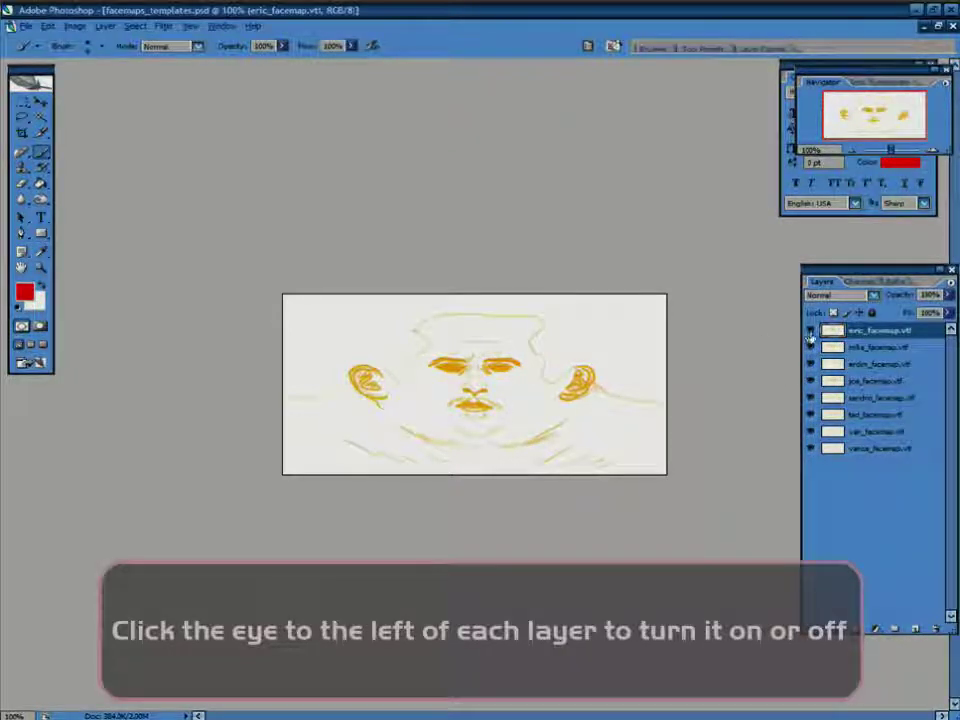
{"action": "left_click", "coordinate": [810, 331]}
{"action": "left_click", "coordinate": [812, 347]}
{"action": "left_click", "coordinate": [811, 364]}
{"action": "left_click", "coordinate": [811, 381]}
{"action": "left_click", "coordinate": [811, 398]}
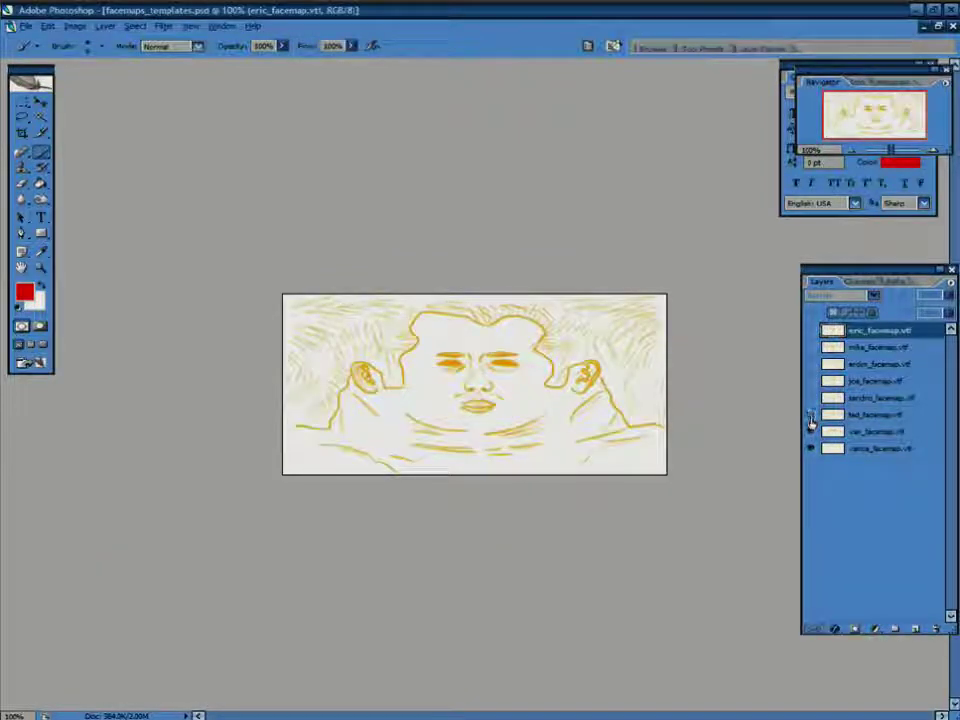
{"action": "left_click", "coordinate": [811, 431]}
{"action": "left_click", "coordinate": [811, 448]}
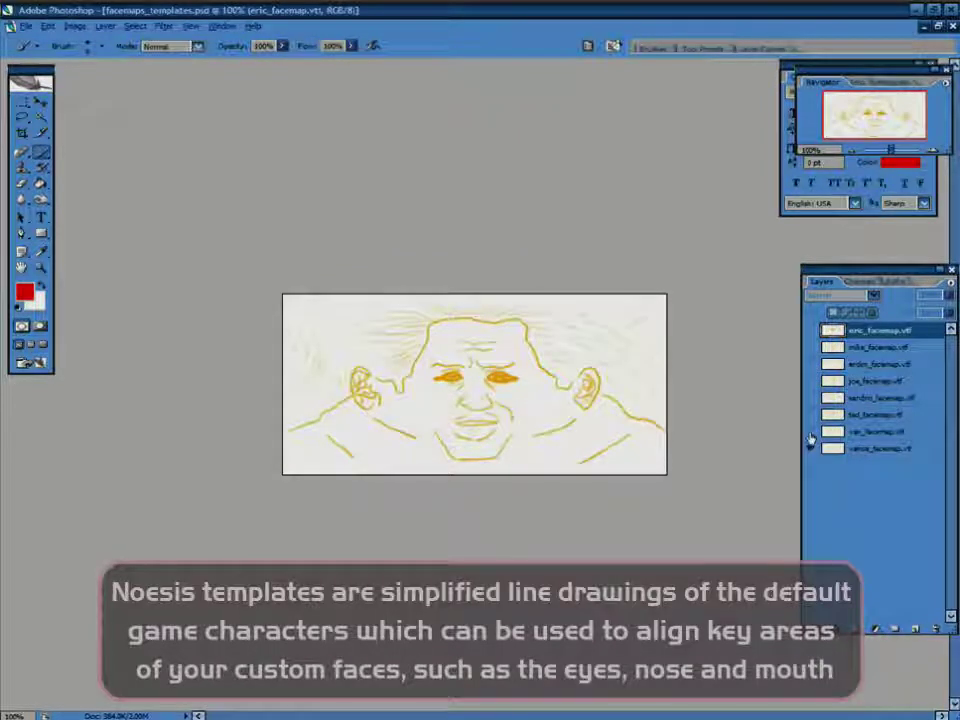
{"action": "left_click", "coordinate": [811, 384]}
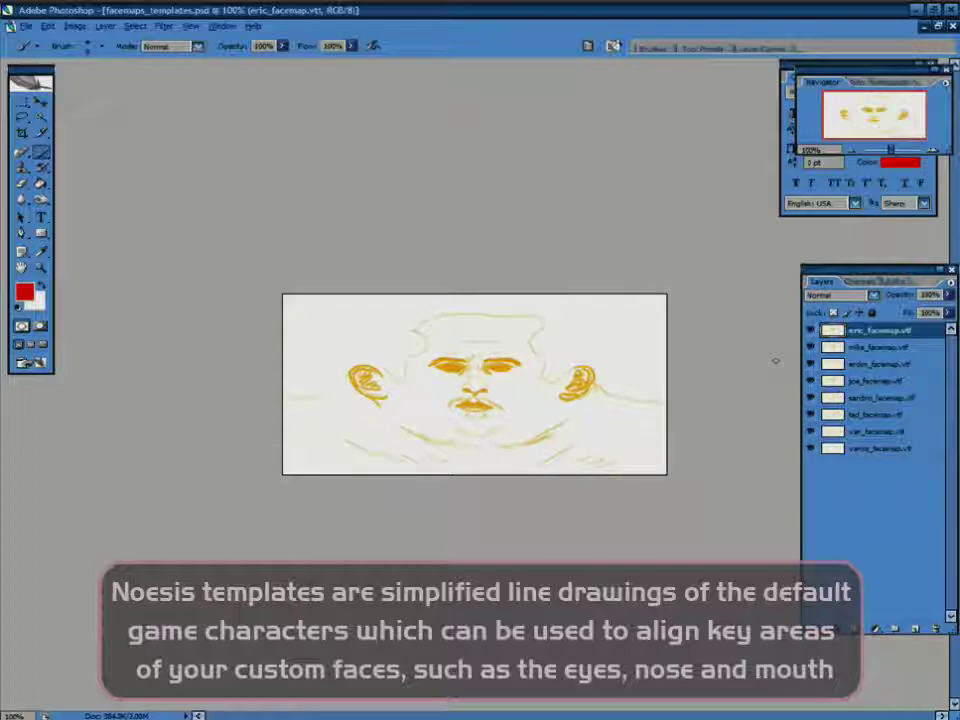
Step: Restore facemaps_templates.psd to a floating window, minimize the head texture layout document, and enlarge the templates window beside the agovela_facemap.tga image
{"action": "left_click", "coordinate": [938, 26]}
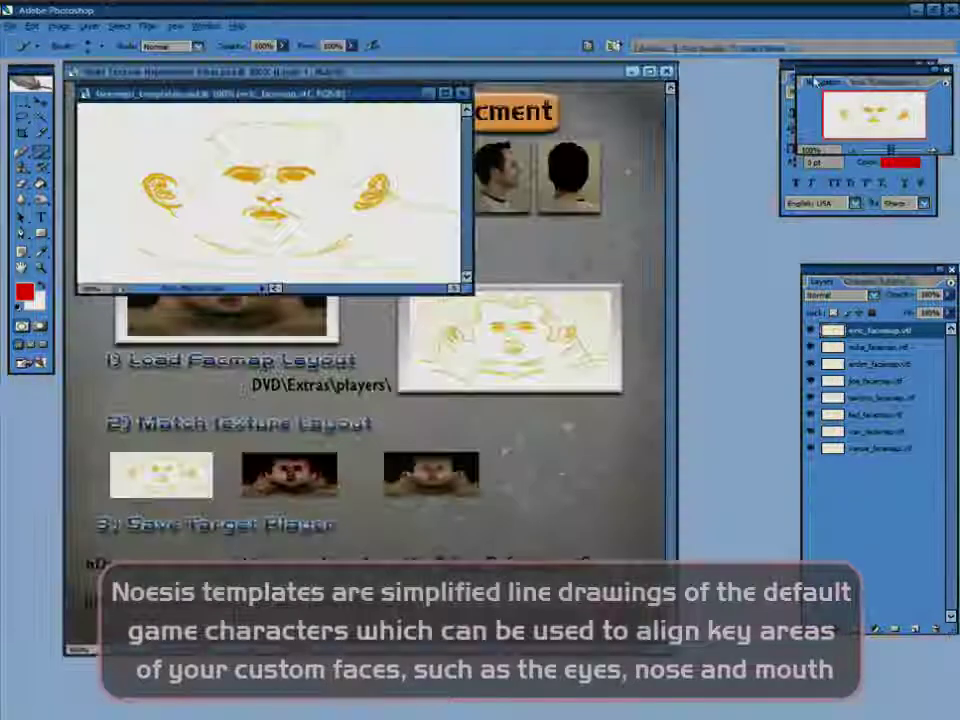
{"action": "left_click", "coordinate": [632, 72]}
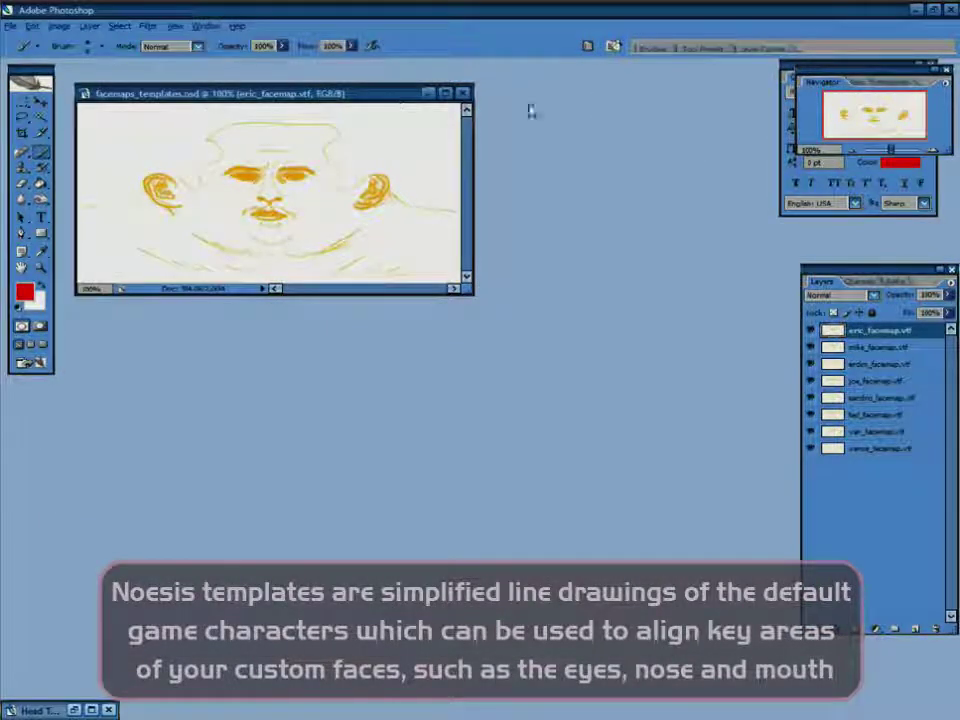
{"action": "left_click_drag", "start_coordinate": [172, 93], "coordinate": [462, 78]}
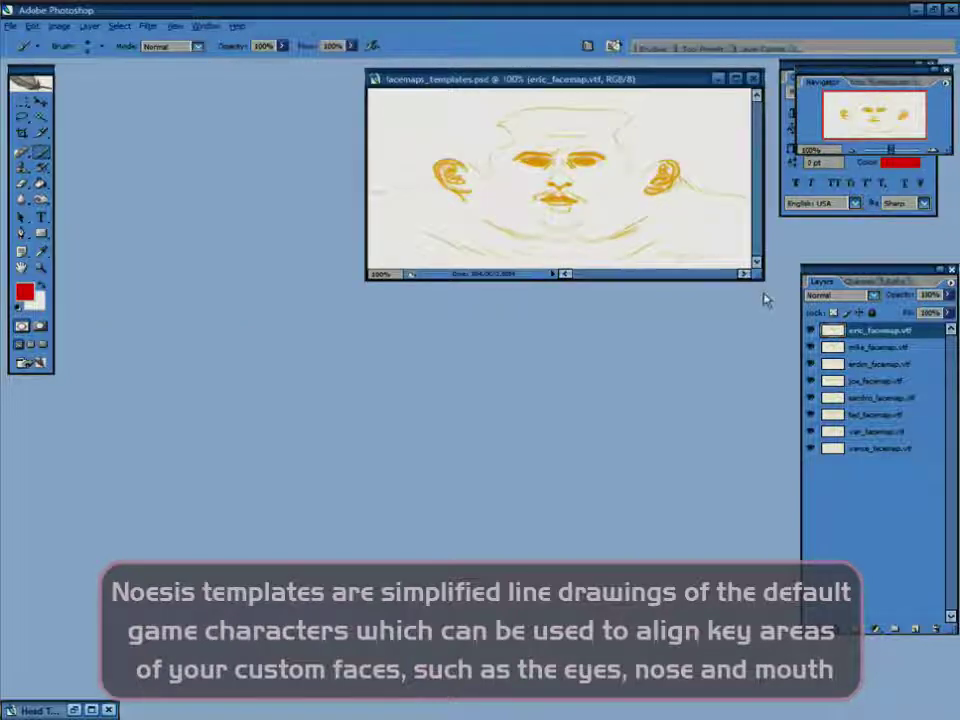
{"action": "left_click_drag", "start_coordinate": [760, 283], "coordinate": [770, 343]}
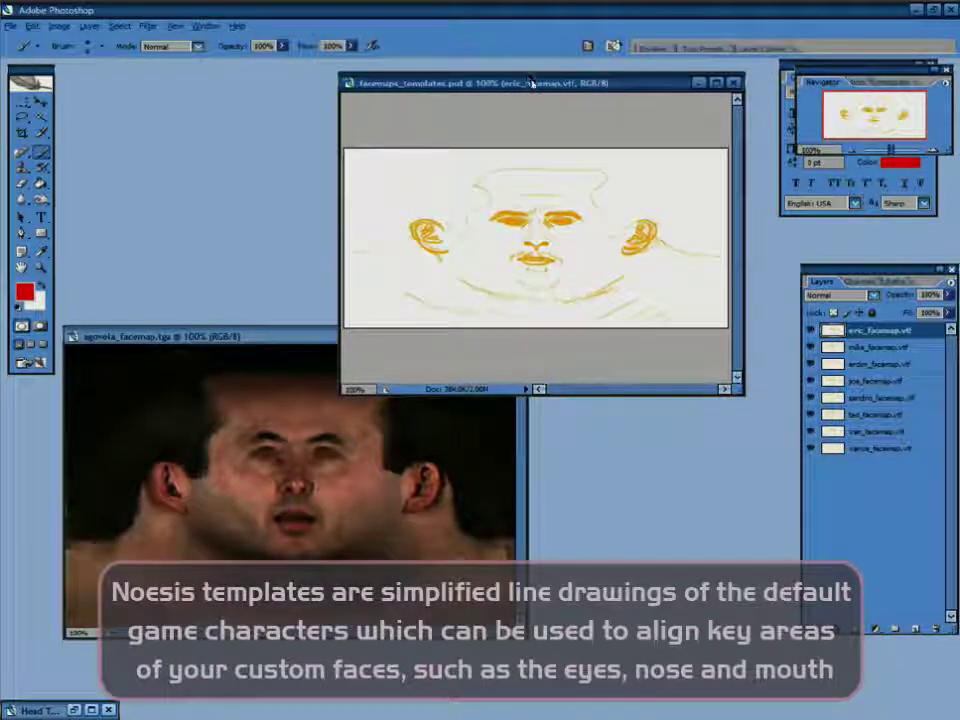
Step: Hide the facemap layers from eric to ted one by one to compare each character template with the custom face, restoring them all
{"action": "left_click", "coordinate": [810, 331]}
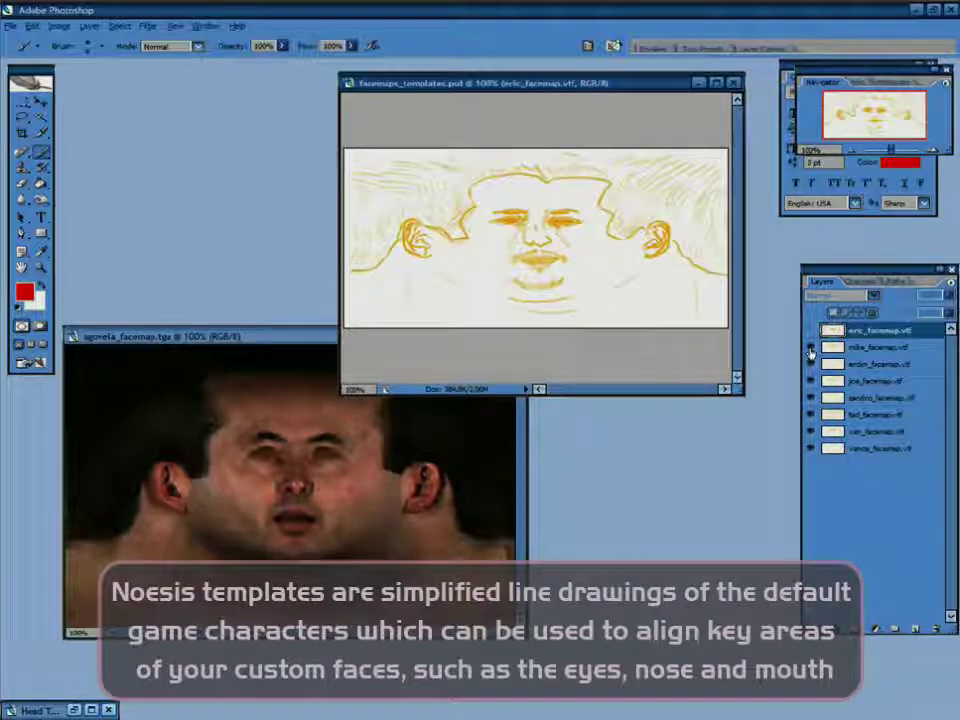
{"action": "left_click", "coordinate": [810, 330]}
{"action": "left_click", "coordinate": [810, 347]}
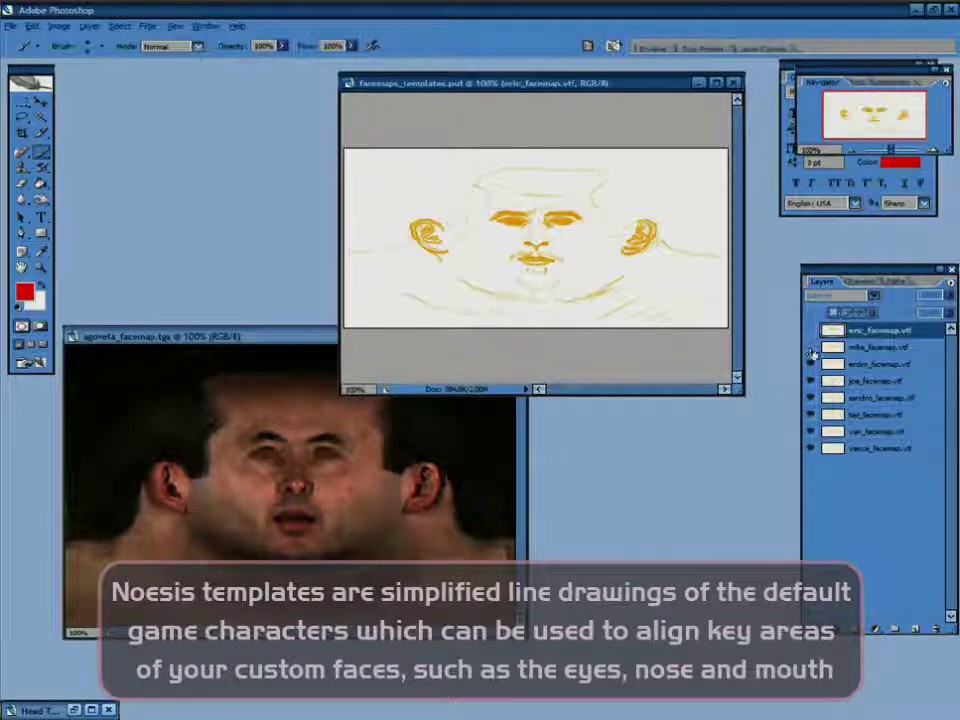
{"action": "left_click", "coordinate": [811, 378]}
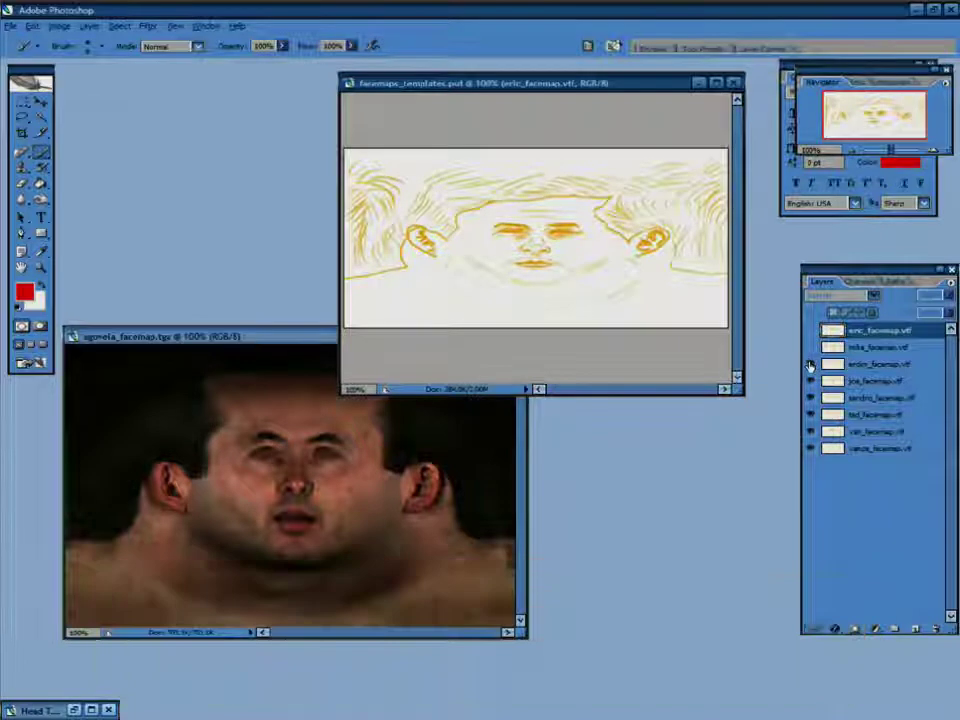
{"action": "left_click", "coordinate": [811, 370]}
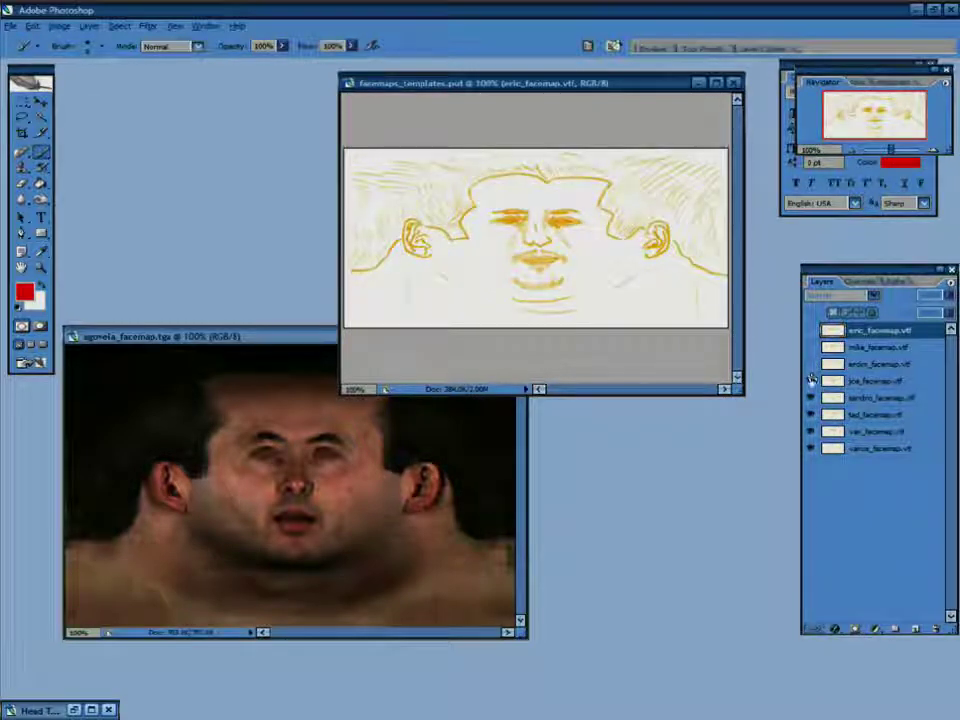
{"action": "left_click", "coordinate": [811, 397]}
{"action": "left_click", "coordinate": [810, 398]}
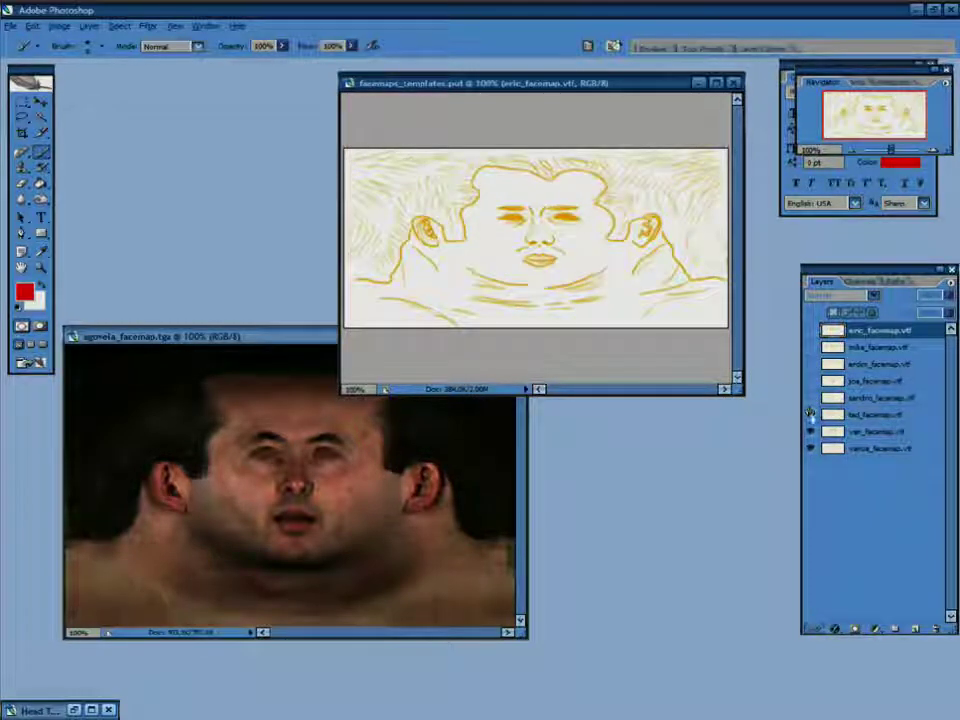
{"action": "left_click", "coordinate": [810, 414]}
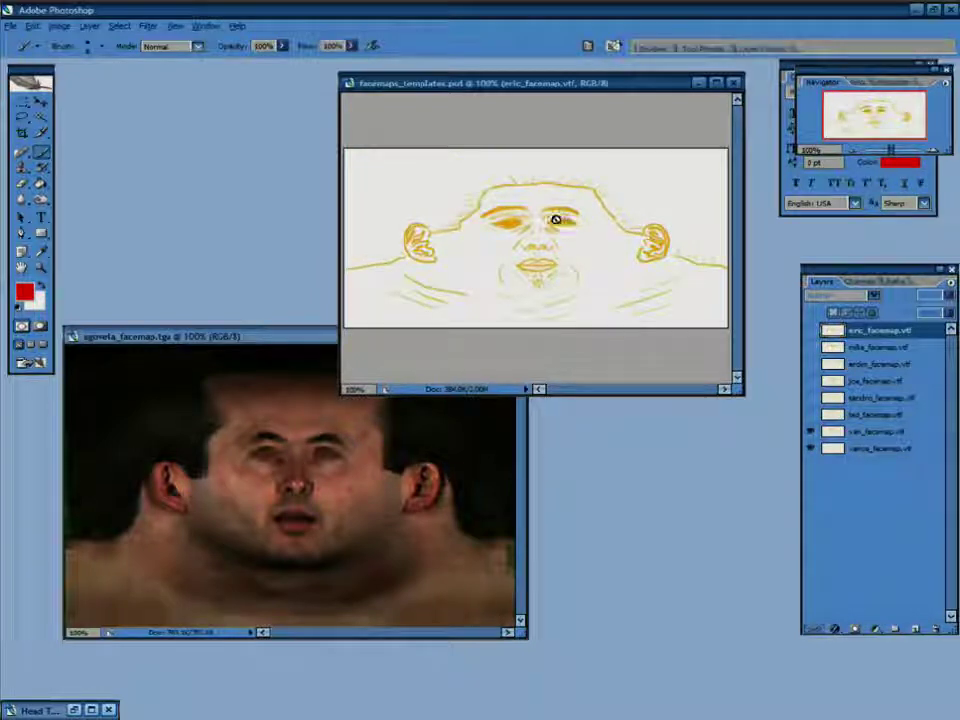
{"action": "left_click", "coordinate": [811, 414]}
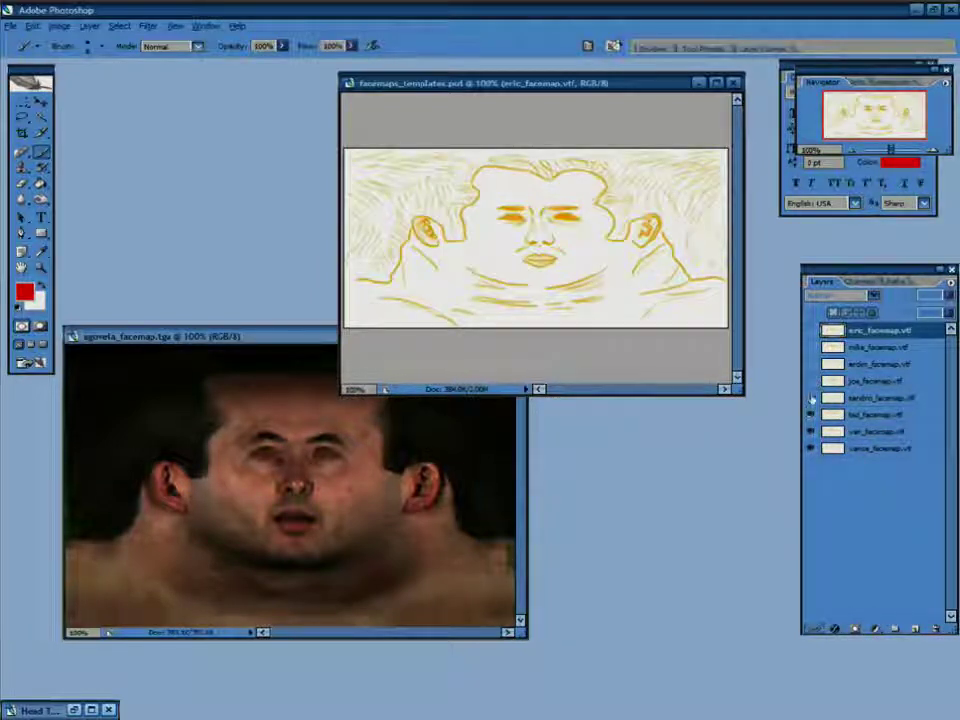
{"action": "left_click", "coordinate": [811, 381]}
{"action": "left_click", "coordinate": [811, 364]}
{"action": "left_click", "coordinate": [811, 347]}
{"action": "left_click", "coordinate": [811, 330]}
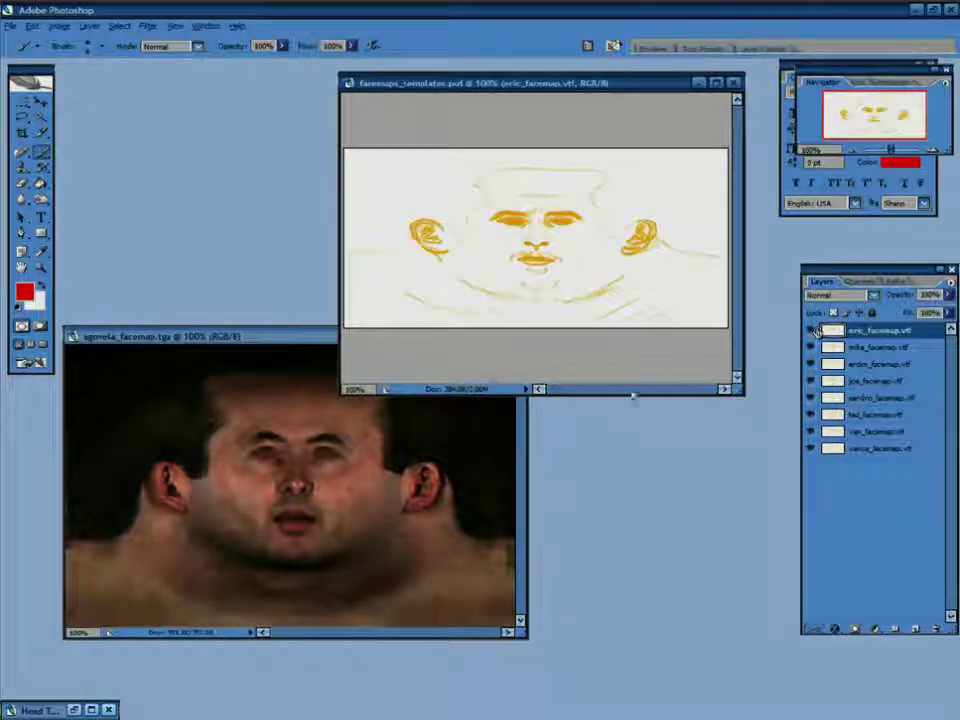
Step: Shift the agovela_facemap.tga window slightly and step through the template layers again, comparing their eye, nose and mouth positions with the face
{"action": "left_click_drag", "start_coordinate": [298, 340], "coordinate": [284, 340]}
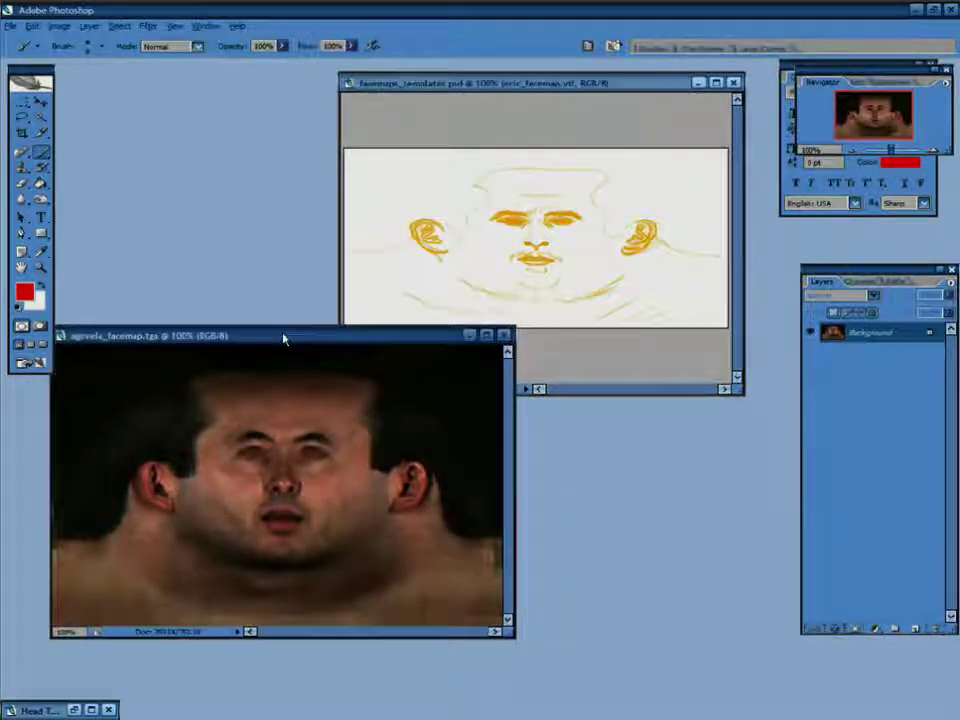
{"action": "left_click", "coordinate": [740, 318]}
{"action": "left_click", "coordinate": [811, 330]}
{"action": "left_click", "coordinate": [811, 347]}
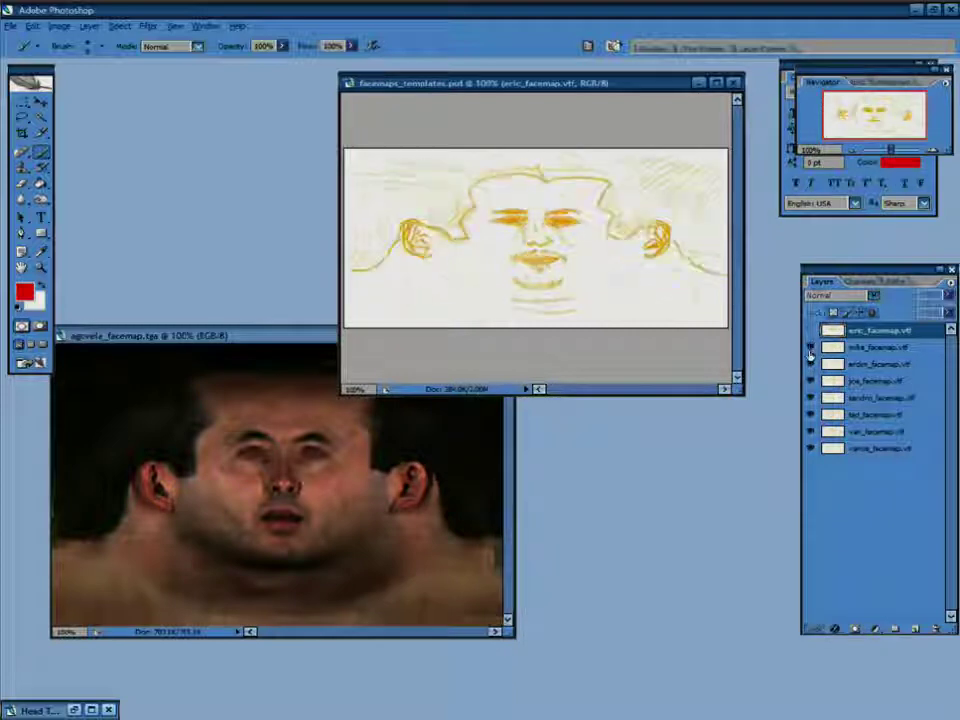
{"action": "left_click", "coordinate": [811, 364]}
{"action": "left_click", "coordinate": [811, 381]}
{"action": "left_click", "coordinate": [811, 398]}
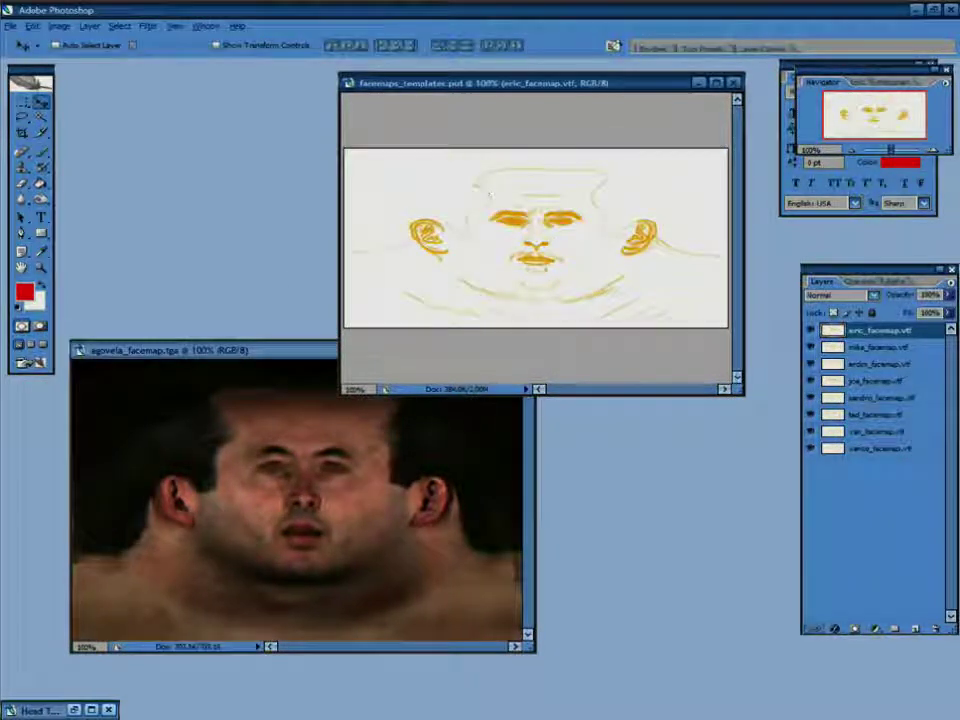
Step: Copy the agovela_facemap.tga face into facemaps_templates.psd as a new layer with the Move tool and enlarge the templates window
{"action": "left_click", "coordinate": [296, 362]}
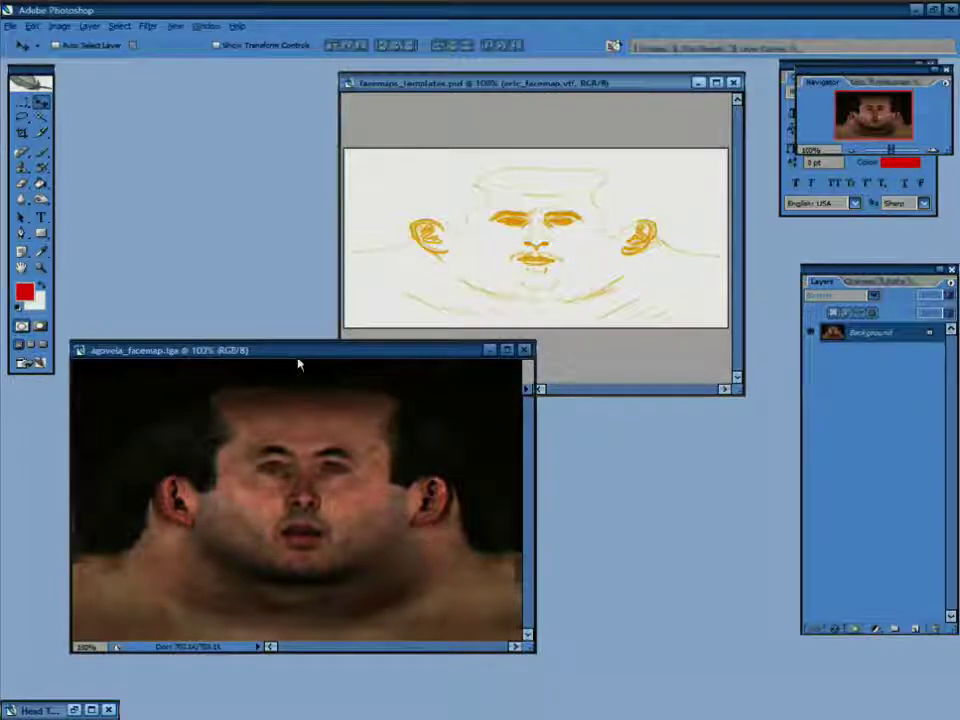
{"action": "mouse_move", "coordinate": [376, 513]}
{"action": "left_mouse_down"}
{"action": "mouse_move", "coordinate": [499, 242]}
{"action": "mouse_move", "coordinate": [510, 248]}
{"action": "left_mouse_up"}
{"action": "left_click_drag", "start_coordinate": [740, 393], "coordinate": [762, 604]}
Step: Minimize the agovela_facemap.tga document and reposition and enlarge the facemaps_templates.psd window to leave space around the canvas
{"action": "left_click", "coordinate": [326, 349]}
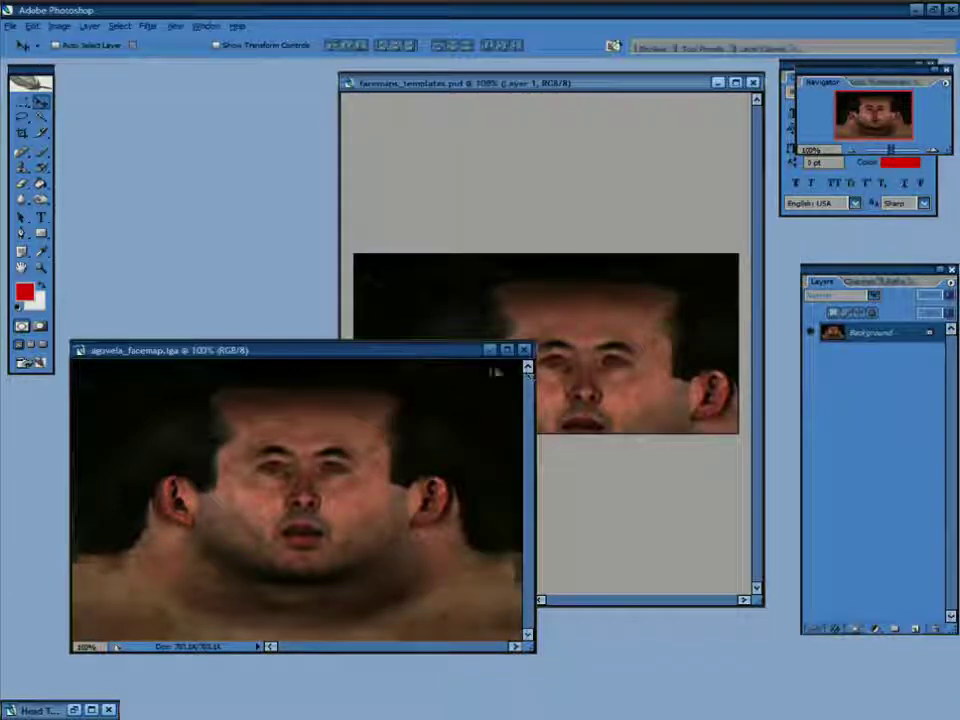
{"action": "left_click", "coordinate": [491, 349]}
{"action": "left_click_drag", "start_coordinate": [585, 89], "coordinate": [404, 91]}
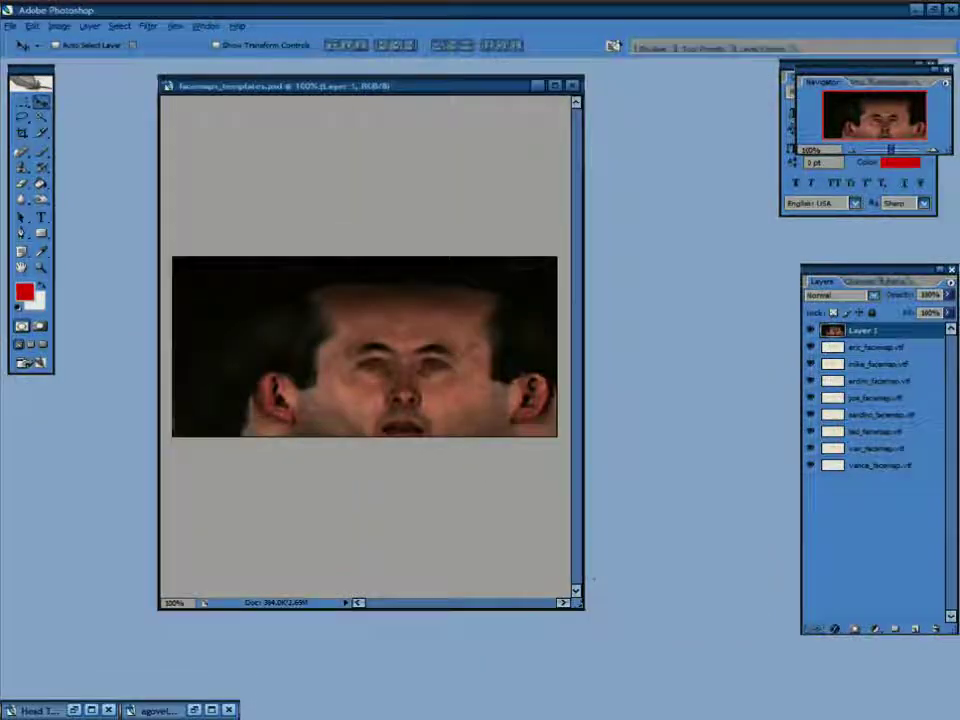
{"action": "left_click_drag", "start_coordinate": [582, 608], "coordinate": [707, 702]}
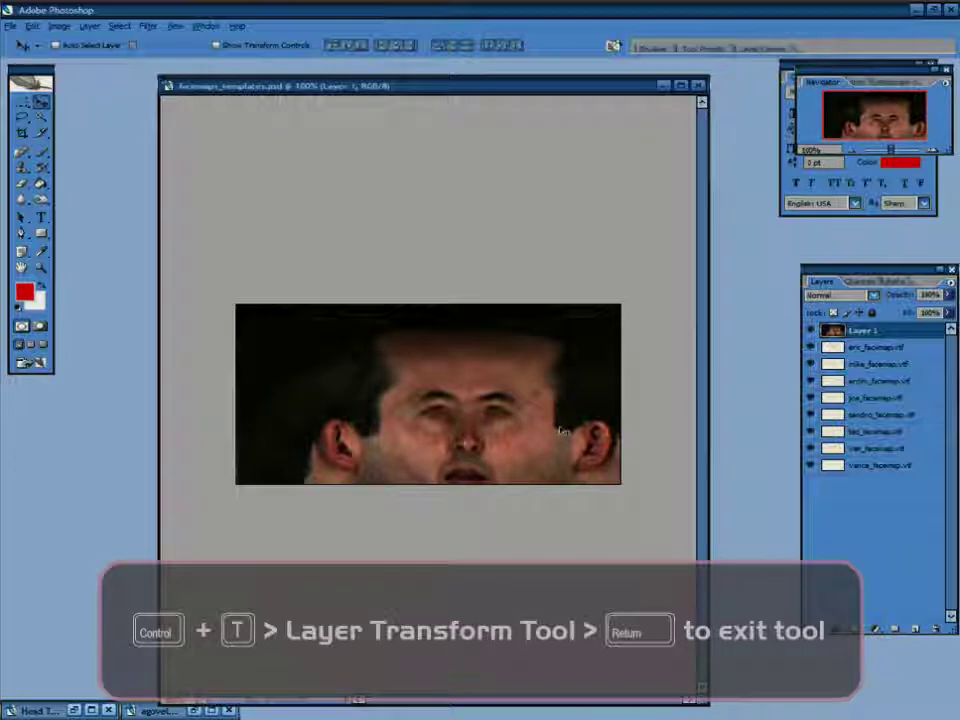
Step: Scale Layer 1 with Free Transform to about 86% width and 64% height so the whole face fills the template canvas
{"action": "key", "text": "ctrl+t"}
{"action": "left_click_drag", "start_coordinate": [686, 583], "coordinate": [623, 488]}
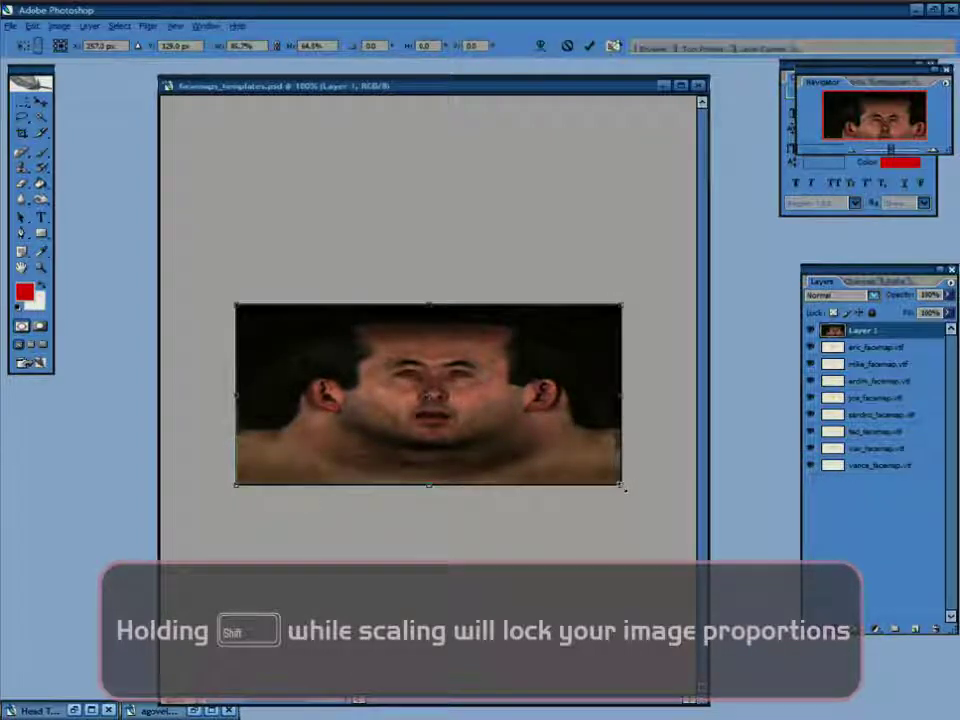
{"action": "key", "text": "Return"}
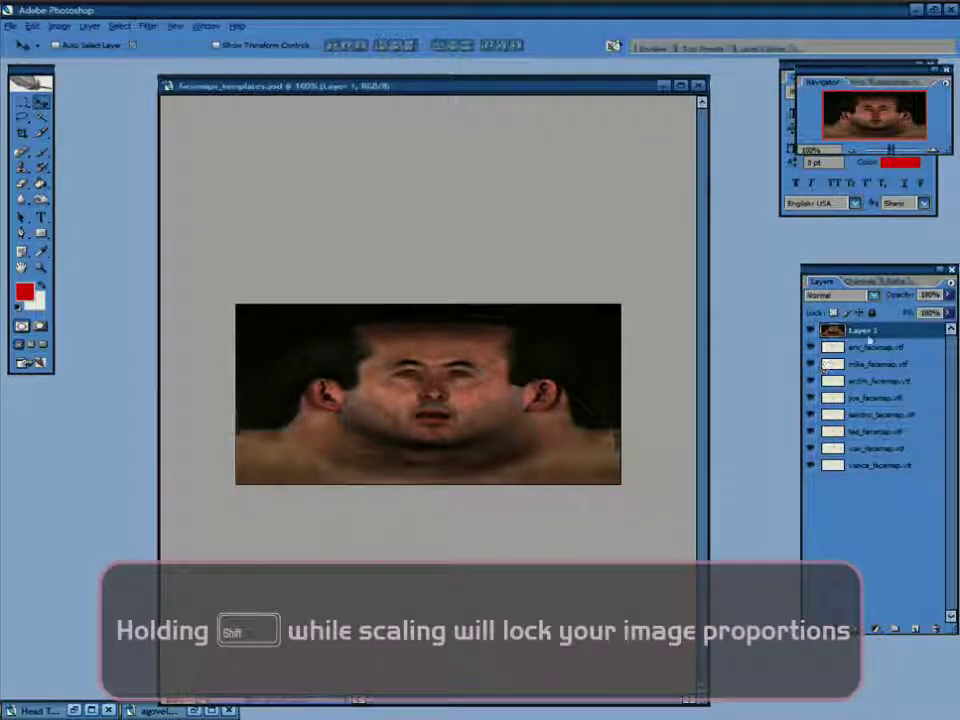
Step: Place Layer 1 at the bottom of the layer stack, hide every template except vance_facemap.vtf, and select that template layer
{"action": "left_click_drag", "start_coordinate": [855, 330], "coordinate": [853, 470]}
{"action": "left_click_drag", "start_coordinate": [806, 399], "coordinate": [808, 449]}
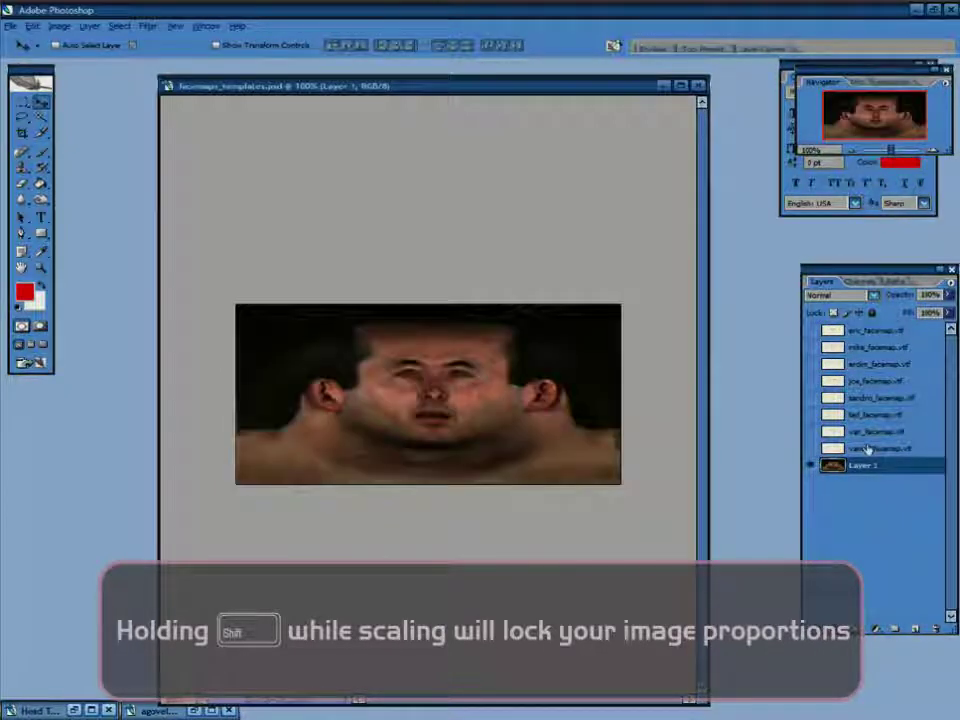
{"action": "left_click", "coordinate": [811, 447]}
{"action": "left_click", "coordinate": [860, 449]}
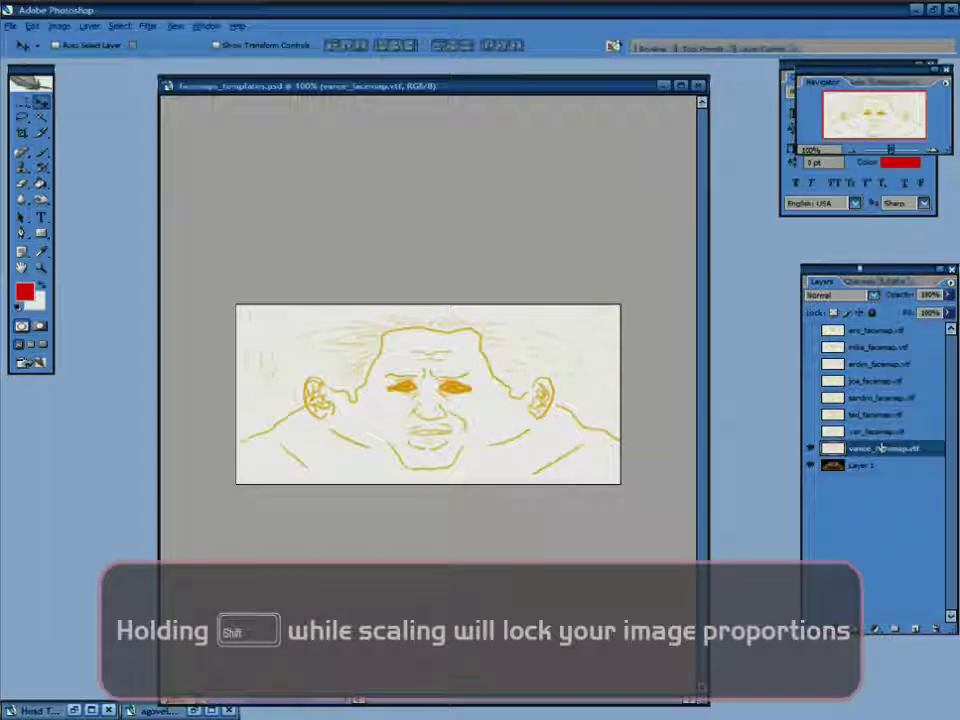
Step: Cycle the vance_facemap.vtf layer through the blending modes and settle on Linear Burn so its lines overlay the face
{"action": "left_click", "coordinate": [840, 295]}
{"action": "left_click", "coordinate": [850, 341]}
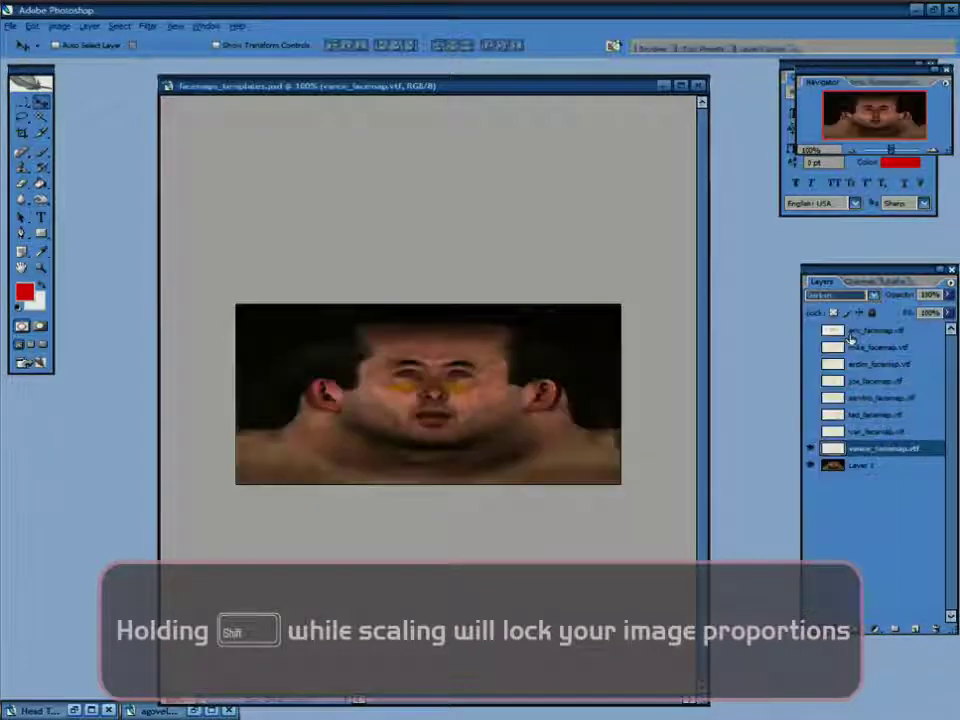
{"action": "key", "text": "shift+plus"}
{"action": "key", "text": "shift+plus"}
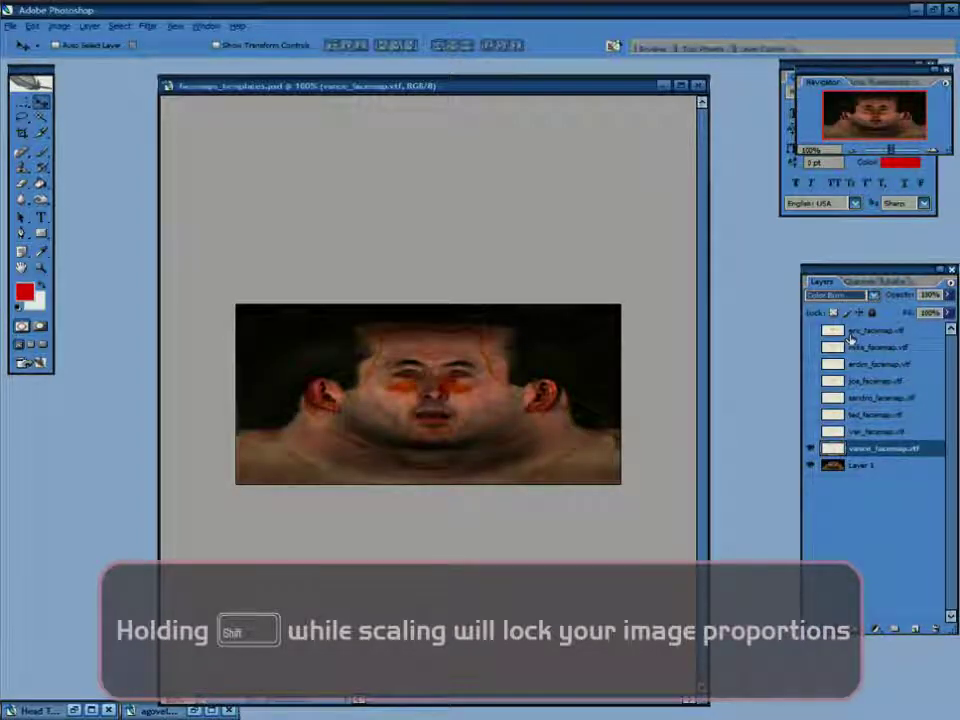
{"action": "key", "text": "shift+plus"}
{"action": "key", "text": "shift+plus"}
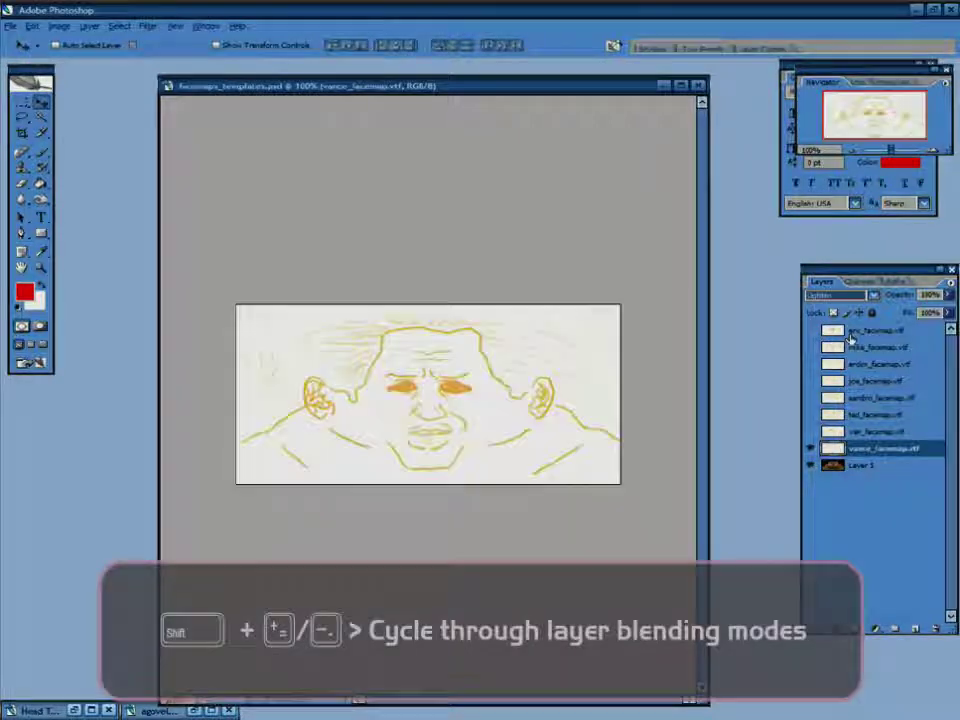
{"action": "key", "text": "shift+minus"}
{"action": "key", "text": "shift+minus"}
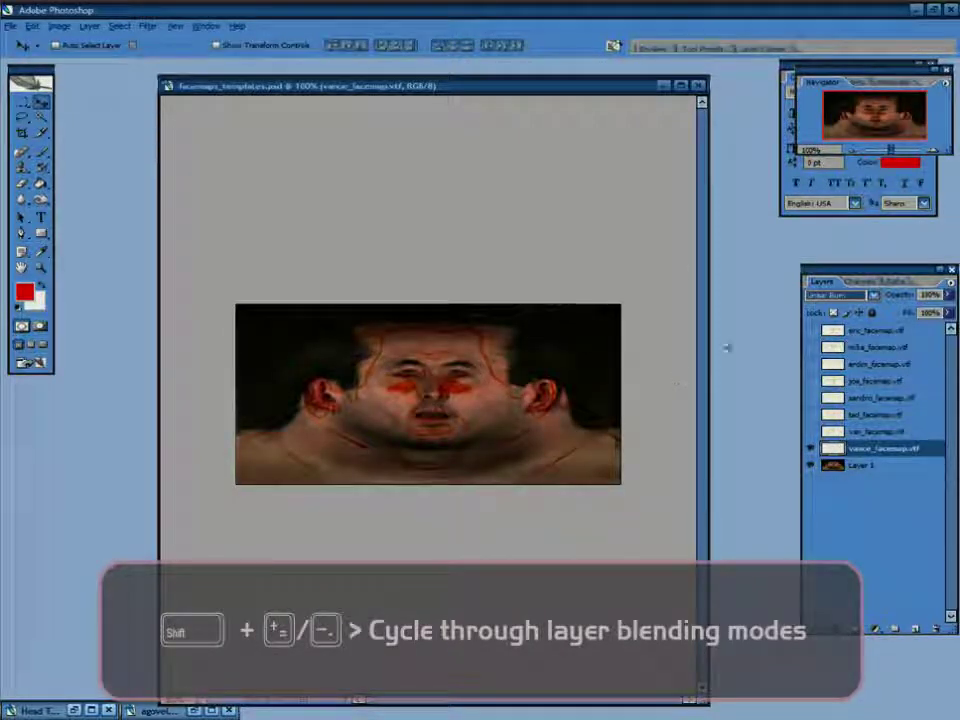
Step: Select Layer 1, nudge the face slightly against the vance template lines, and hide the vance_facemap.vtf layer
{"action": "left_click", "coordinate": [862, 466]}
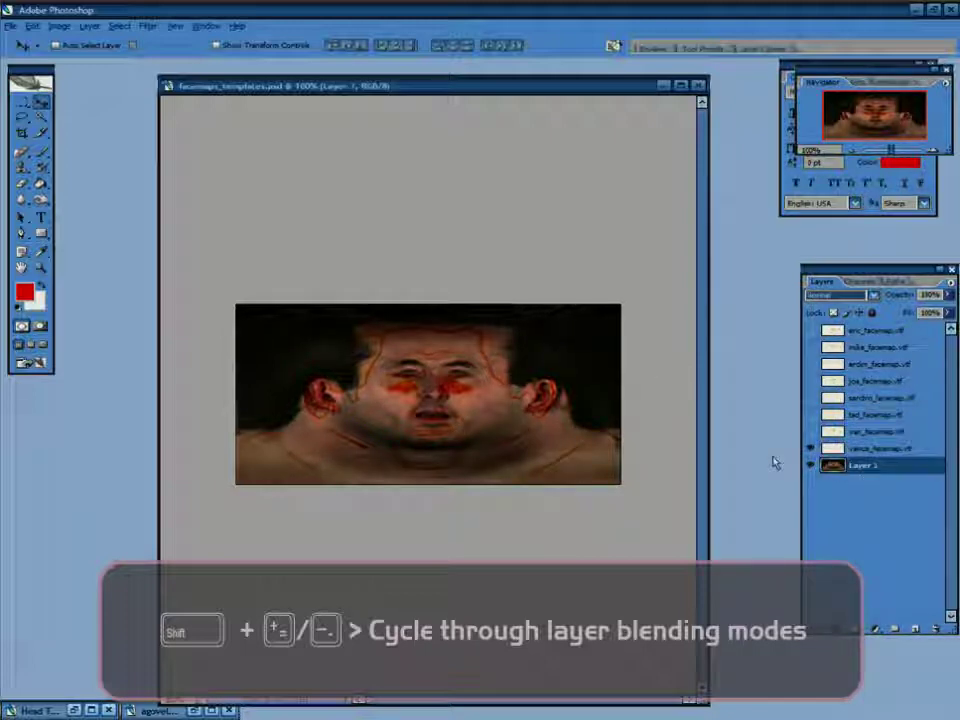
{"action": "mouse_move", "coordinate": [508, 422]}
{"action": "left_mouse_down"}
{"action": "mouse_move", "coordinate": [497, 430]}
{"action": "mouse_move", "coordinate": [577, 396]}
{"action": "mouse_move", "coordinate": [523, 285]}
{"action": "mouse_move", "coordinate": [501, 375]}
{"action": "mouse_move", "coordinate": [504, 435]}
{"action": "mouse_move", "coordinate": [510, 423]}
{"action": "left_mouse_up"}
{"action": "left_click", "coordinate": [810, 448]}
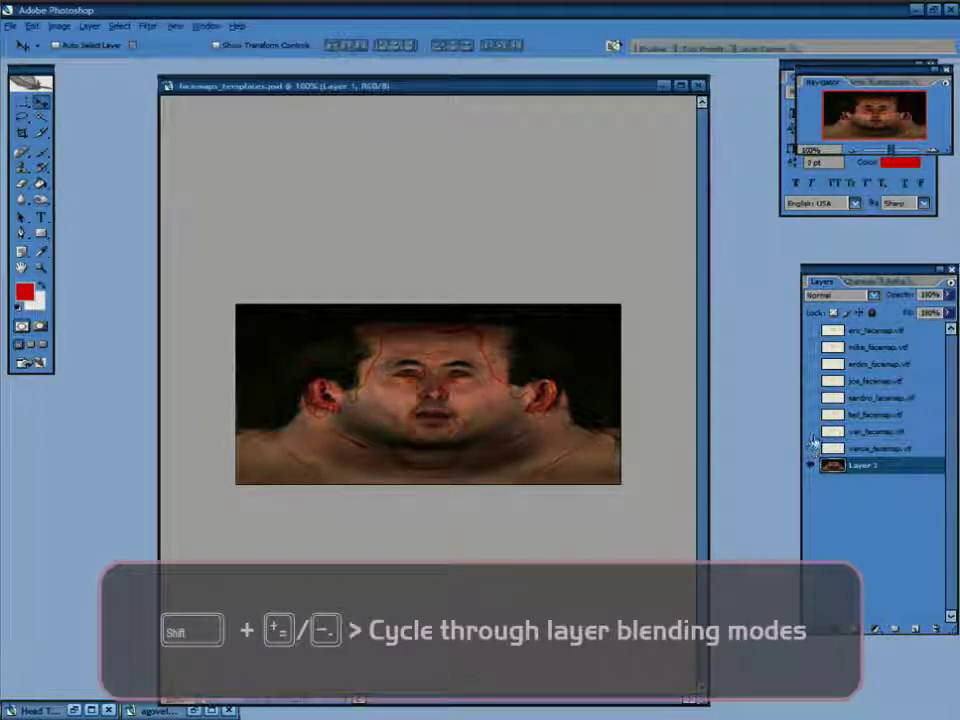
Step: Show the van_facemap.vtf template, set its blending mode to Linear Burn over the face, and select Layer 1
{"action": "left_click", "coordinate": [810, 431]}
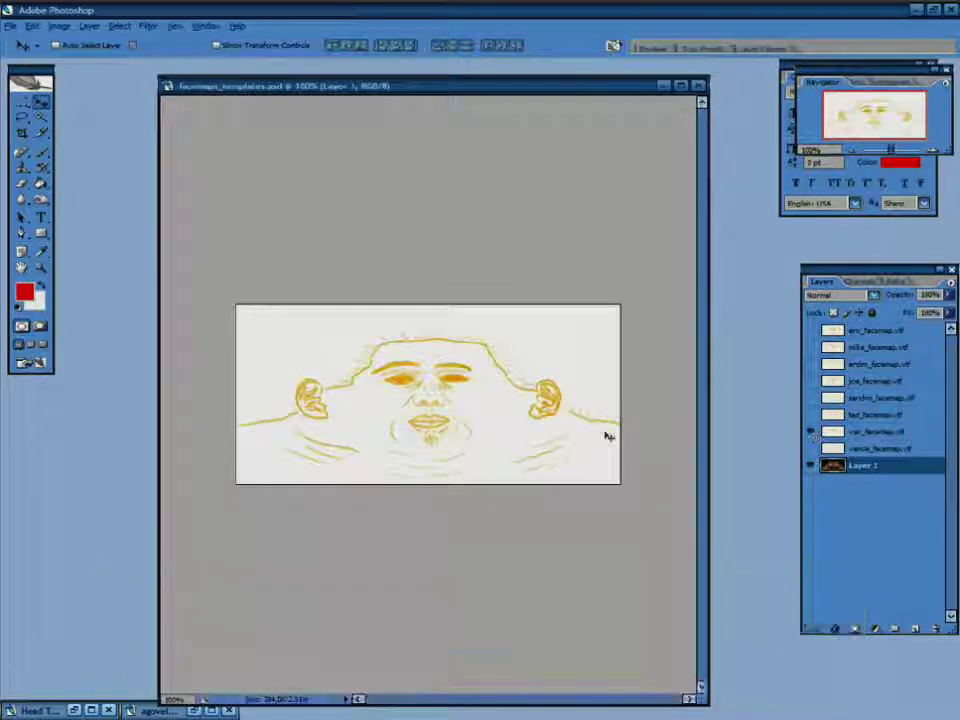
{"action": "left_click", "coordinate": [875, 448]}
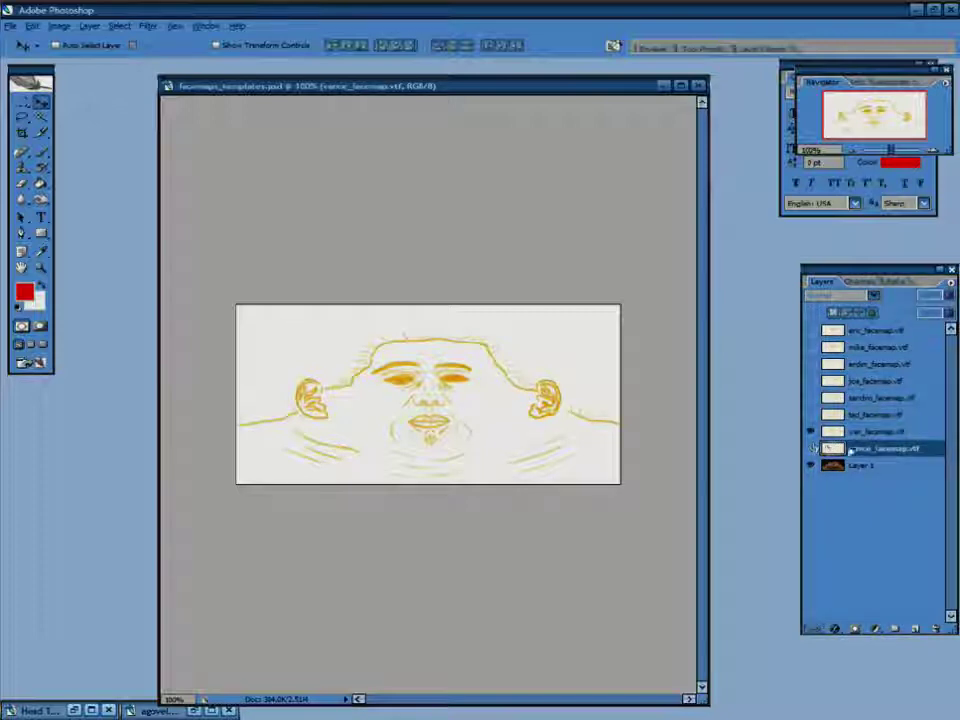
{"action": "left_click", "coordinate": [809, 448]}
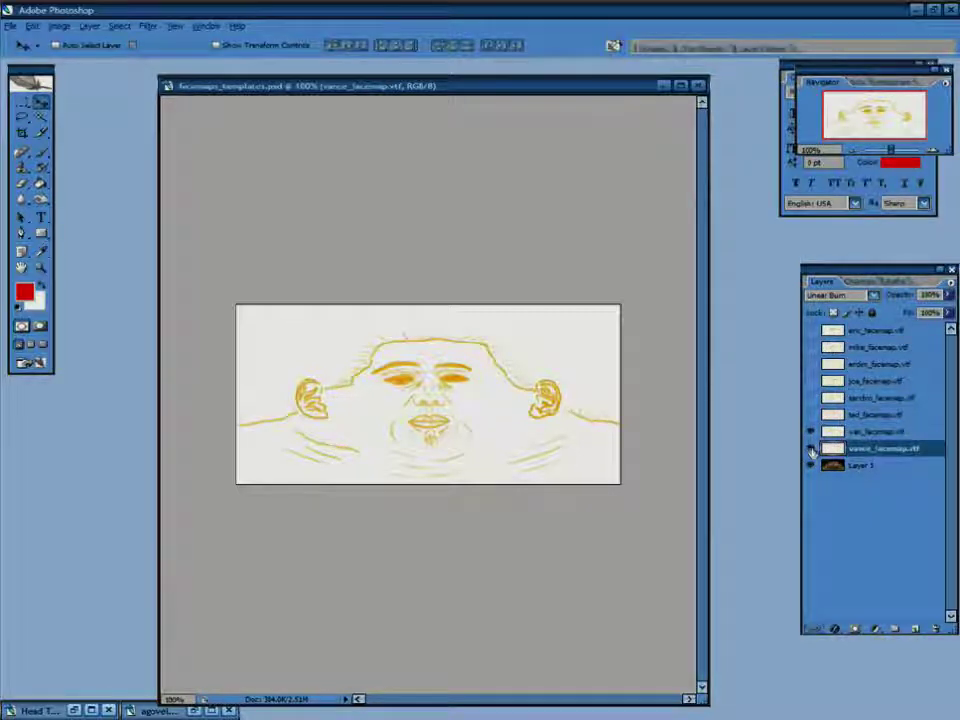
{"action": "left_click", "coordinate": [825, 431]}
{"action": "left_click", "coordinate": [874, 296]}
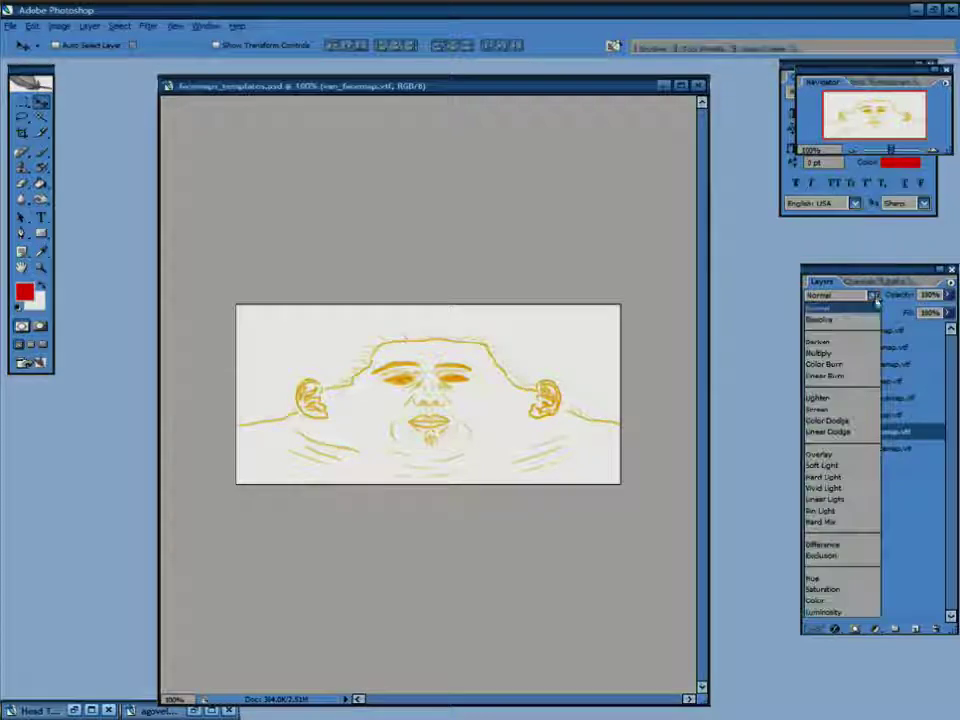
{"action": "left_click", "coordinate": [826, 375]}
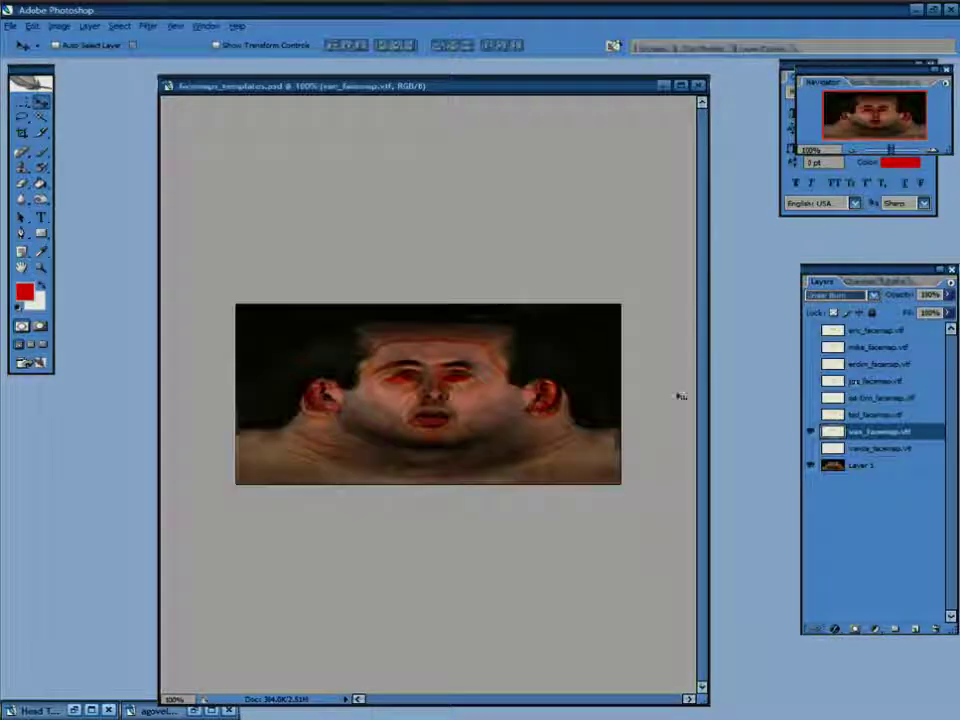
{"action": "left_click", "coordinate": [862, 465]}
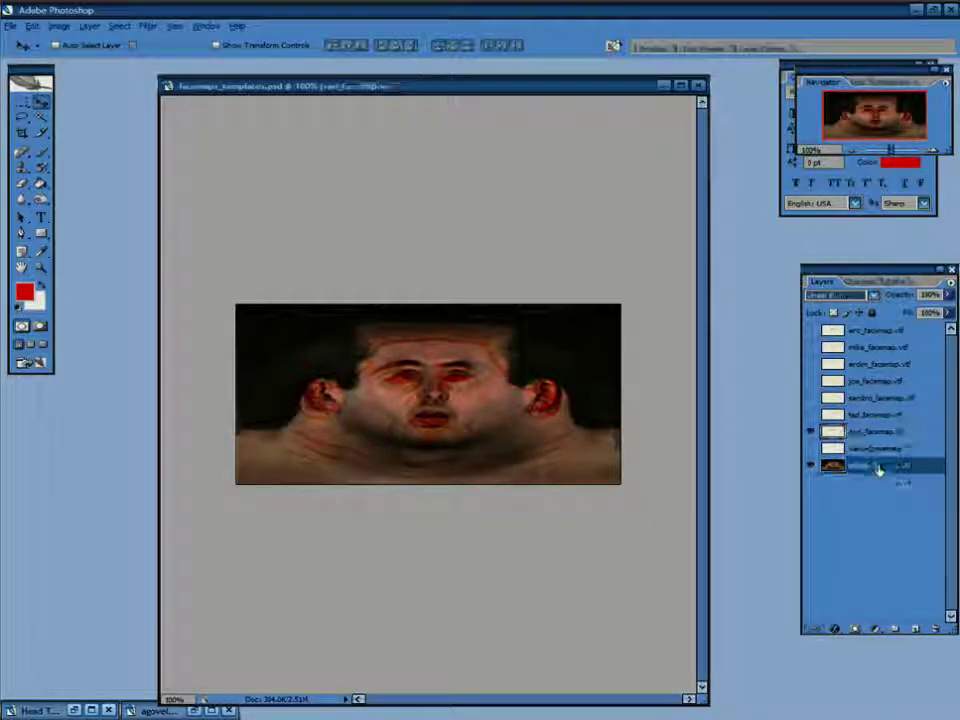
Step: Hide the van_facemap.vtf template, show ted_facemap.vtf instead, and set its blending mode to Linear Burn over the face
{"action": "mouse_move", "coordinate": [492, 409]}
{"action": "left_mouse_down"}
{"action": "mouse_move", "coordinate": [489, 422]}
{"action": "mouse_move", "coordinate": [504, 416]}
{"action": "left_mouse_up"}
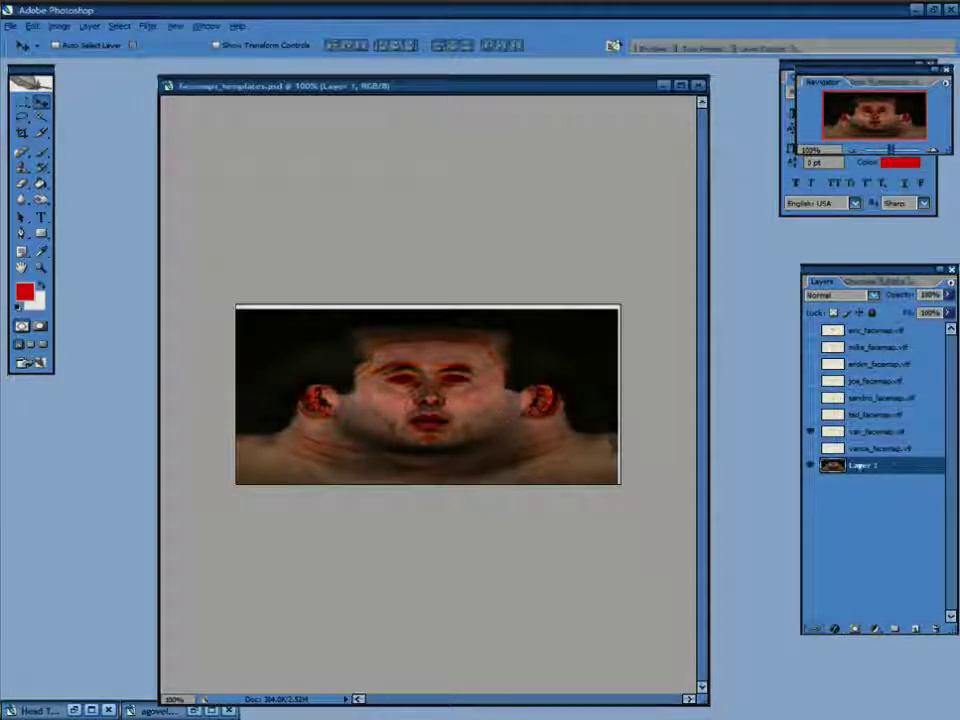
{"action": "key", "text": "ctrl+z"}
{"action": "left_click", "coordinate": [811, 431]}
{"action": "left_click", "coordinate": [810, 414]}
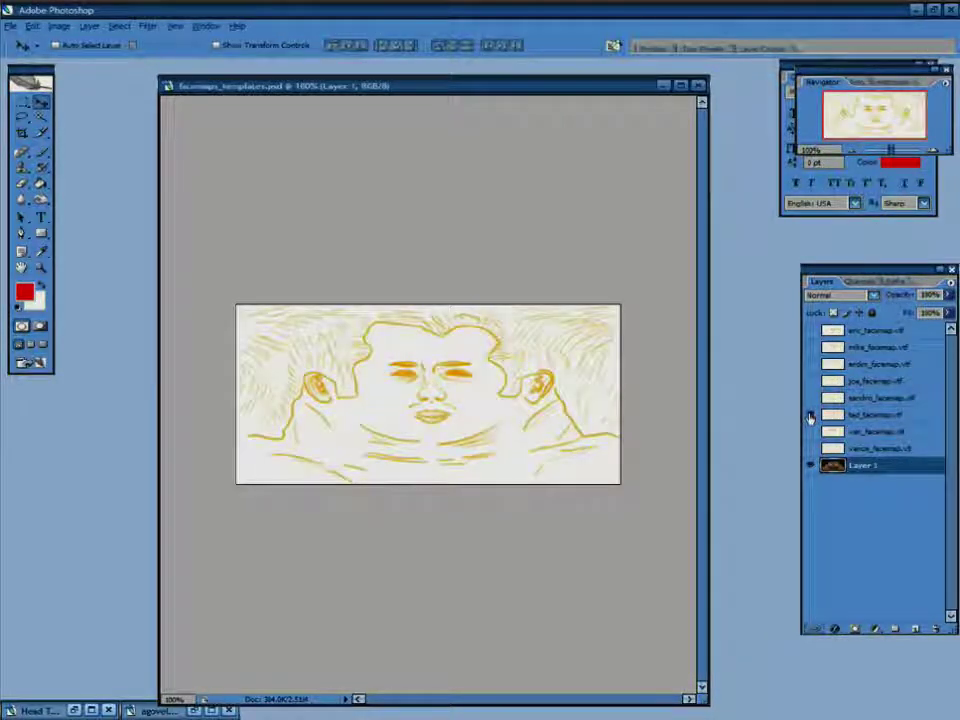
{"action": "left_click", "coordinate": [862, 414]}
{"action": "left_click", "coordinate": [842, 295]}
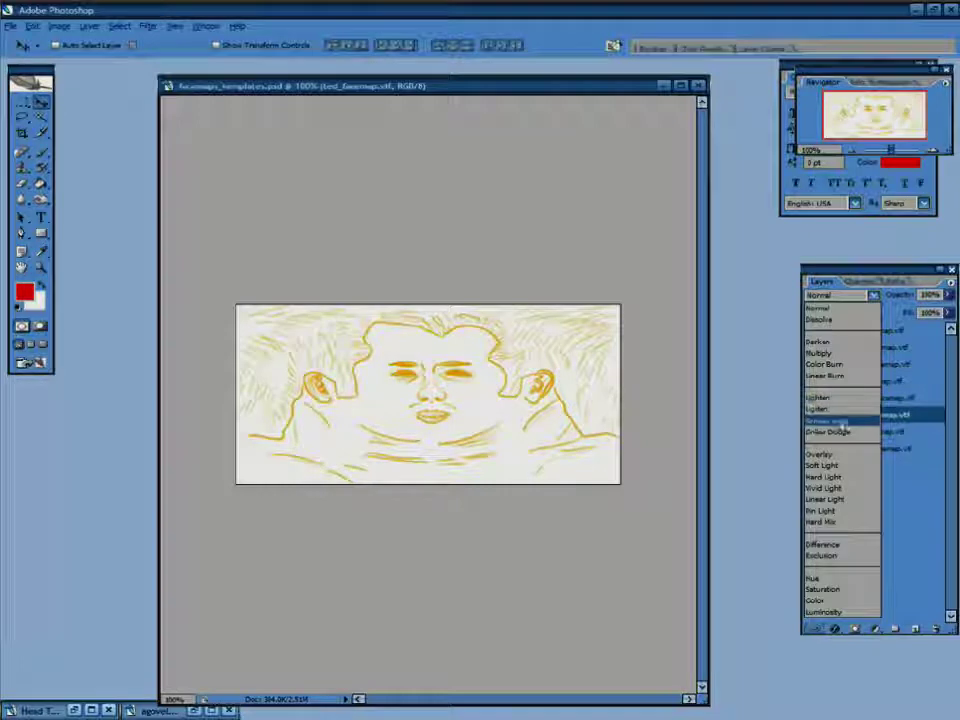
{"action": "left_click", "coordinate": [828, 375]}
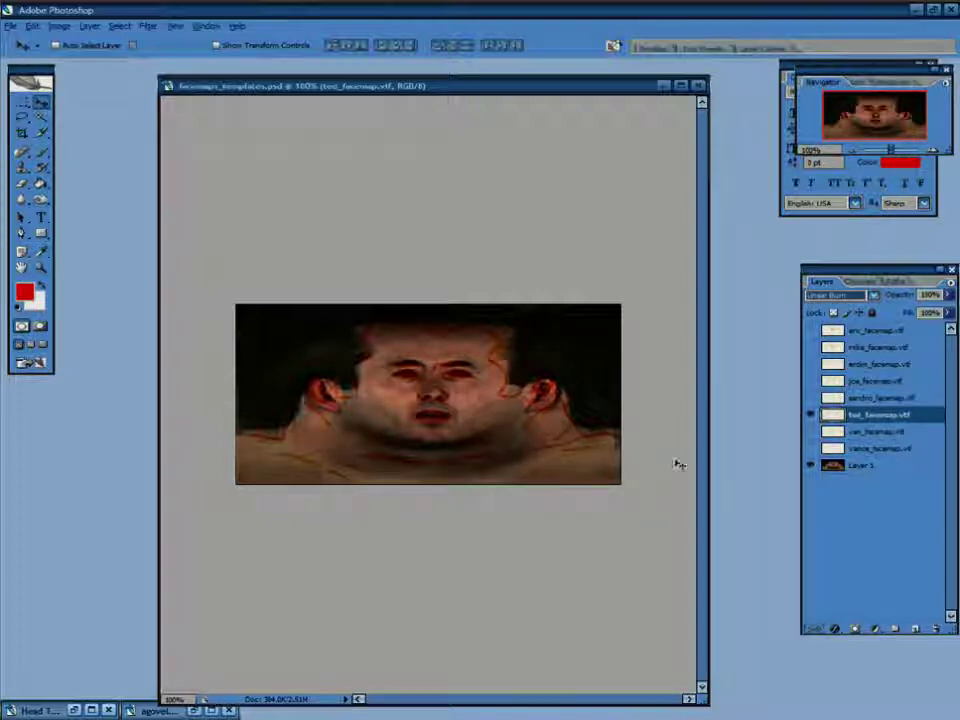
Step: Select Layer 1 and nudge the face in small moves until its features line up with the ted_facemap.vtf lines
{"action": "left_click", "coordinate": [906, 468]}
{"action": "mouse_move", "coordinate": [506, 420]}
{"action": "left_mouse_down"}
{"action": "mouse_move", "coordinate": [498, 427]}
{"action": "mouse_move", "coordinate": [508, 418]}
{"action": "mouse_move", "coordinate": [515, 428]}
{"action": "left_mouse_up"}
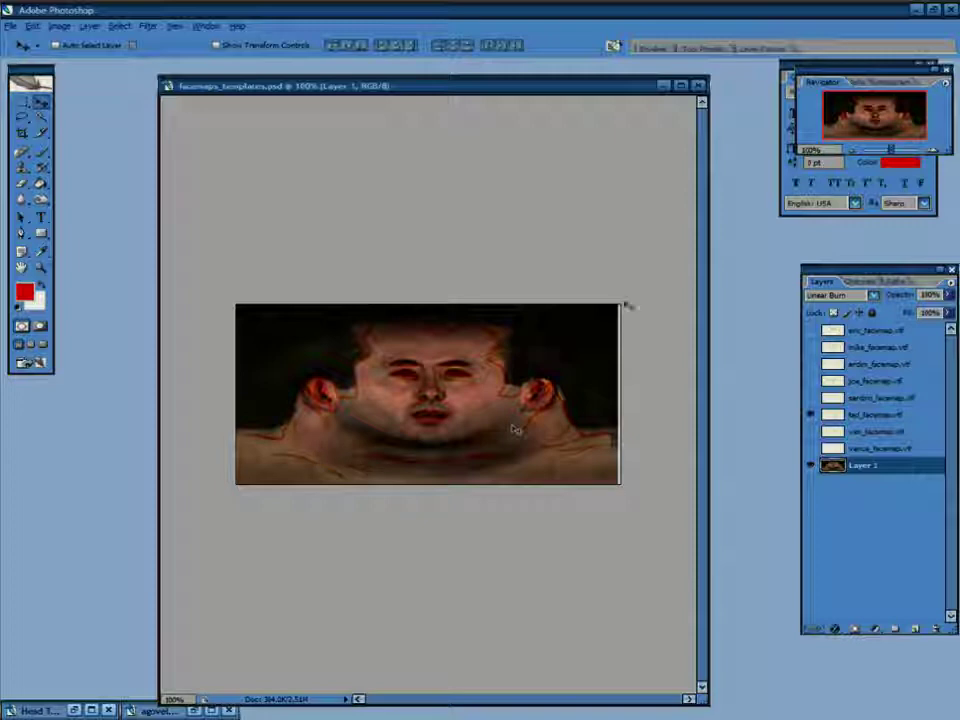
{"action": "mouse_move", "coordinate": [482, 406]}
{"action": "left_mouse_down"}
{"action": "mouse_move", "coordinate": [478, 394]}
{"action": "mouse_move", "coordinate": [488, 413]}
{"action": "mouse_move", "coordinate": [480, 401]}
{"action": "mouse_move", "coordinate": [481, 409]}
{"action": "left_mouse_up"}
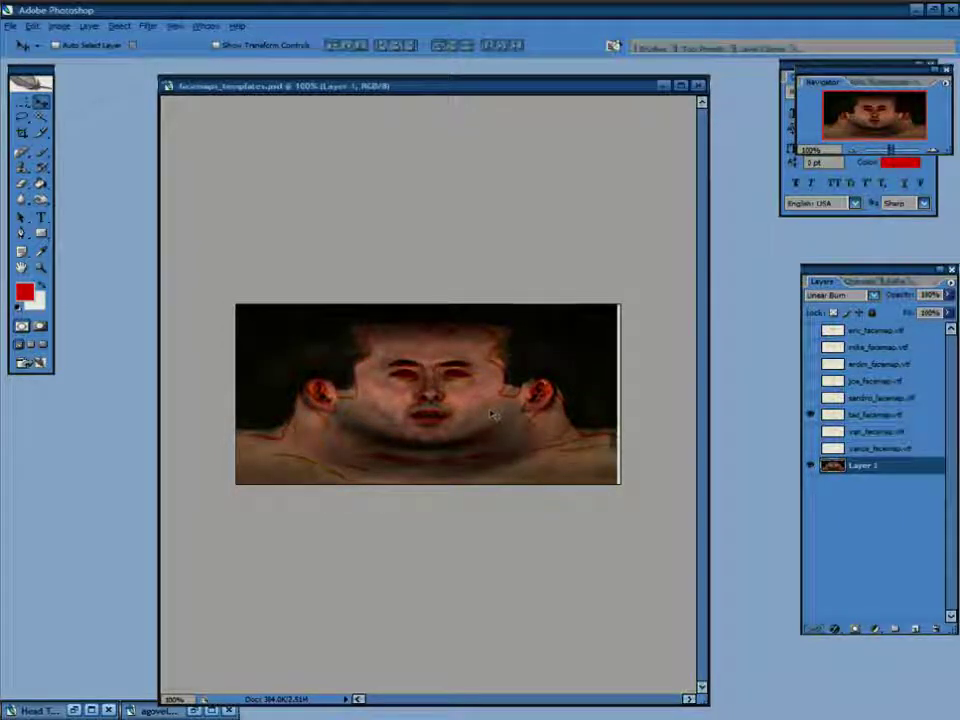
{"action": "left_click_drag", "start_coordinate": [488, 413], "coordinate": [489, 414]}
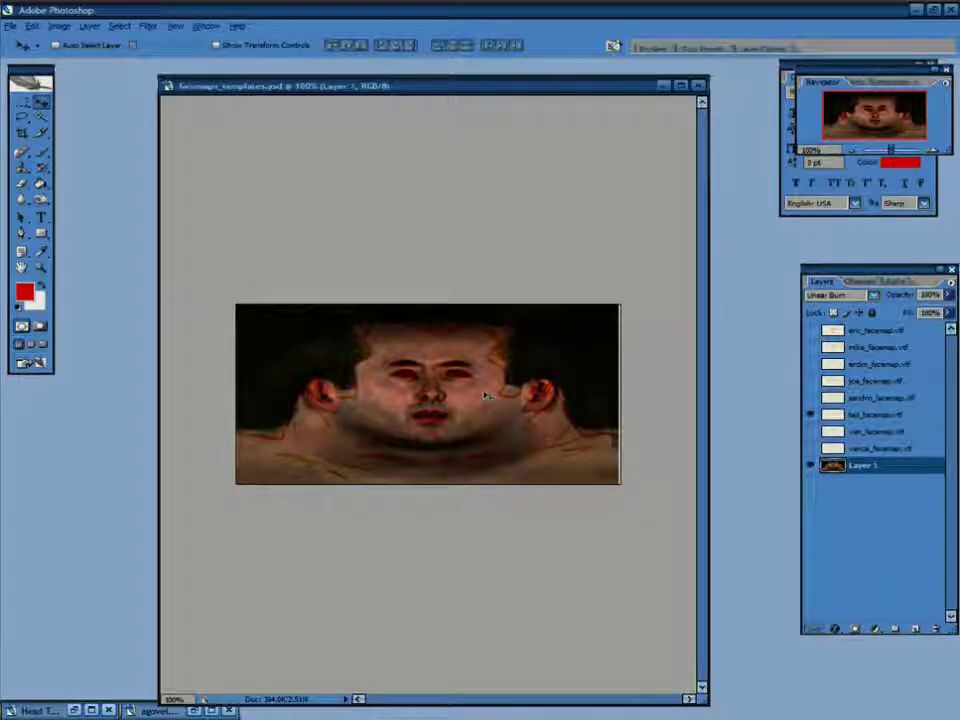
Step: Widen Layer 1 slightly with Free Transform to fill the canvas's right edge, and compare the face with the ted template off and on
{"action": "key", "text": "ctrl+t"}
{"action": "left_click_drag", "start_coordinate": [618, 298], "coordinate": [625, 301]}
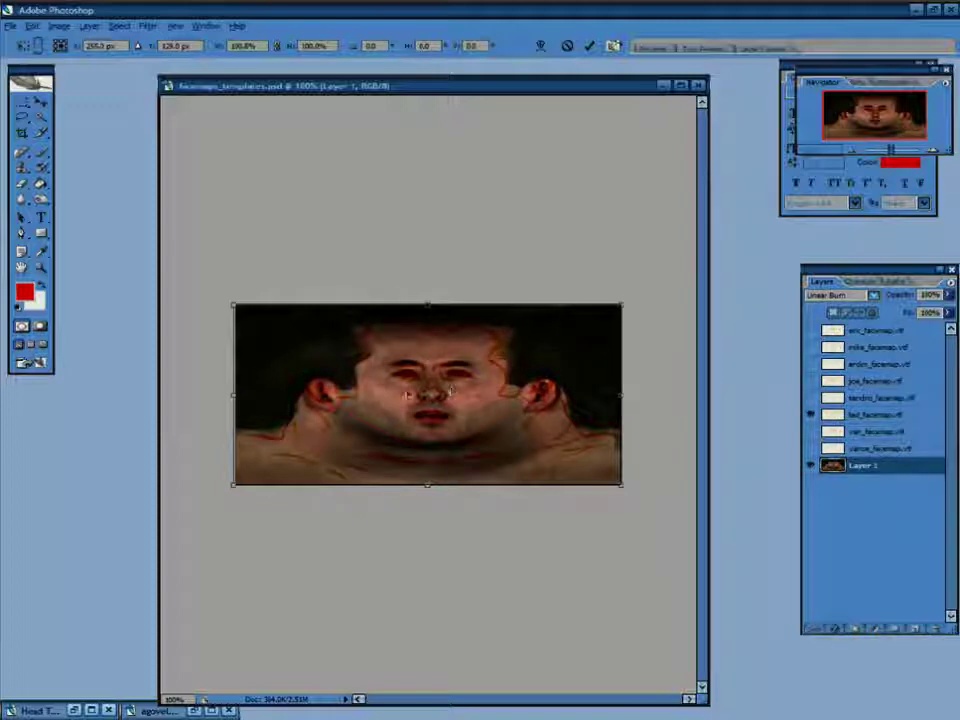
{"action": "key", "text": "Return"}
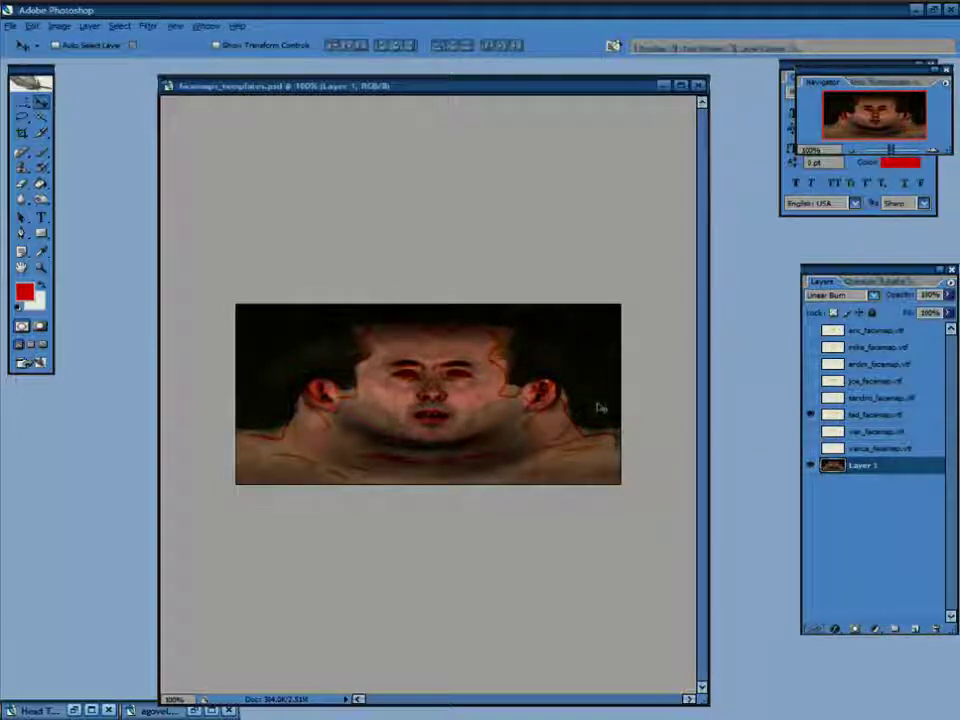
{"action": "left_click", "coordinate": [810, 415]}
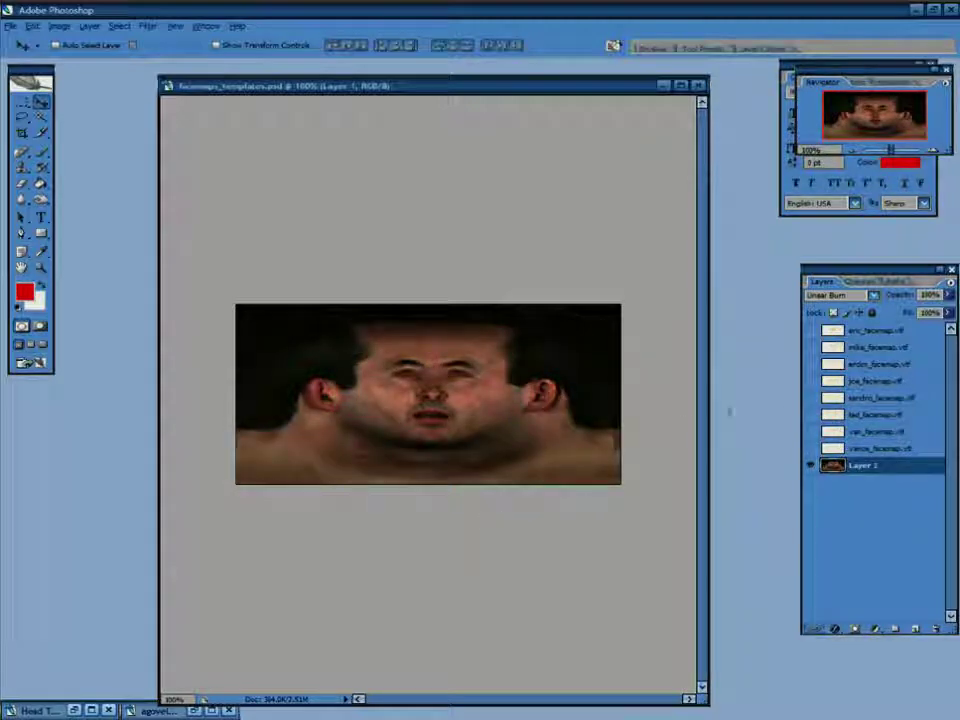
{"action": "left_click", "coordinate": [810, 414]}
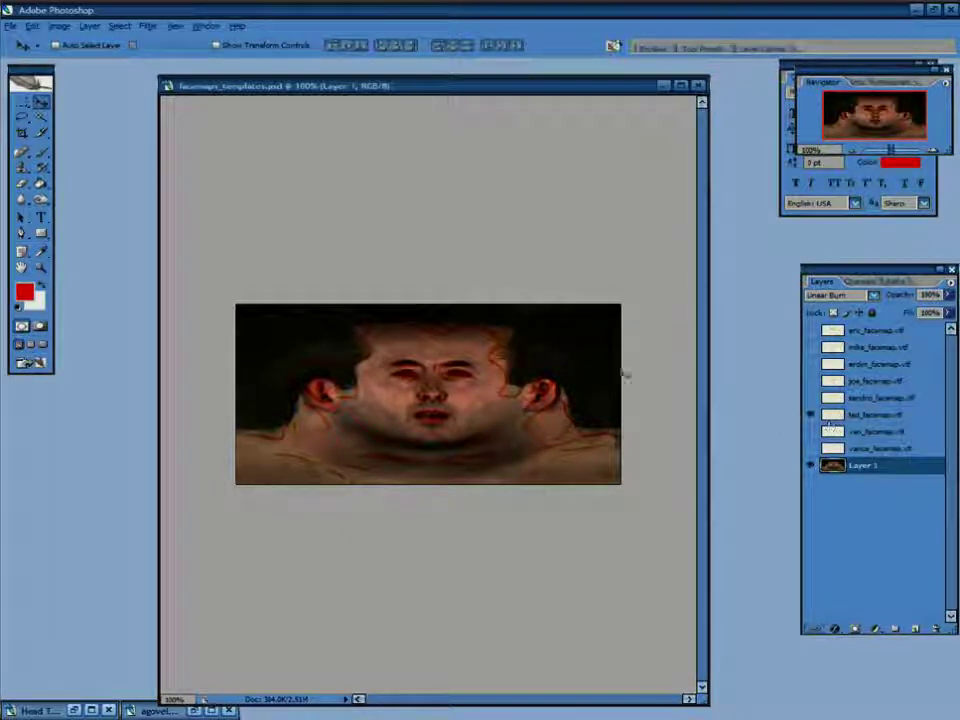
Step: Bring up the Head Texture Replacment Final.psd guide at full size and read the save path for the target player
{"action": "left_click_drag", "start_coordinate": [390, 86], "coordinate": [638, 78]}
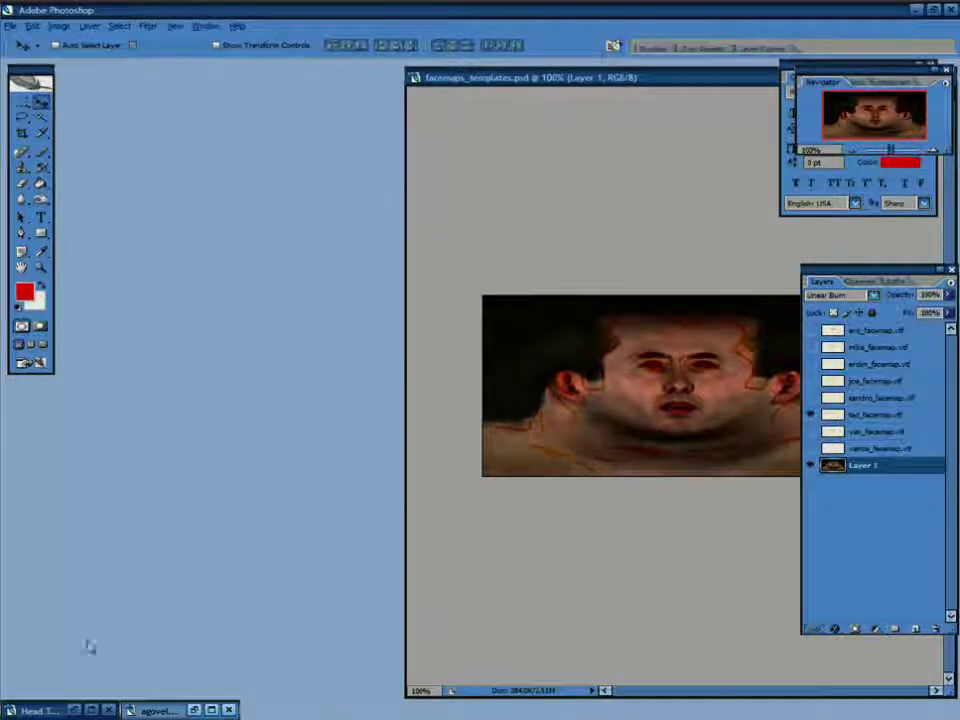
{"action": "left_click", "coordinate": [74, 709]}
{"action": "left_click_drag", "start_coordinate": [468, 70], "coordinate": [528, 80]}
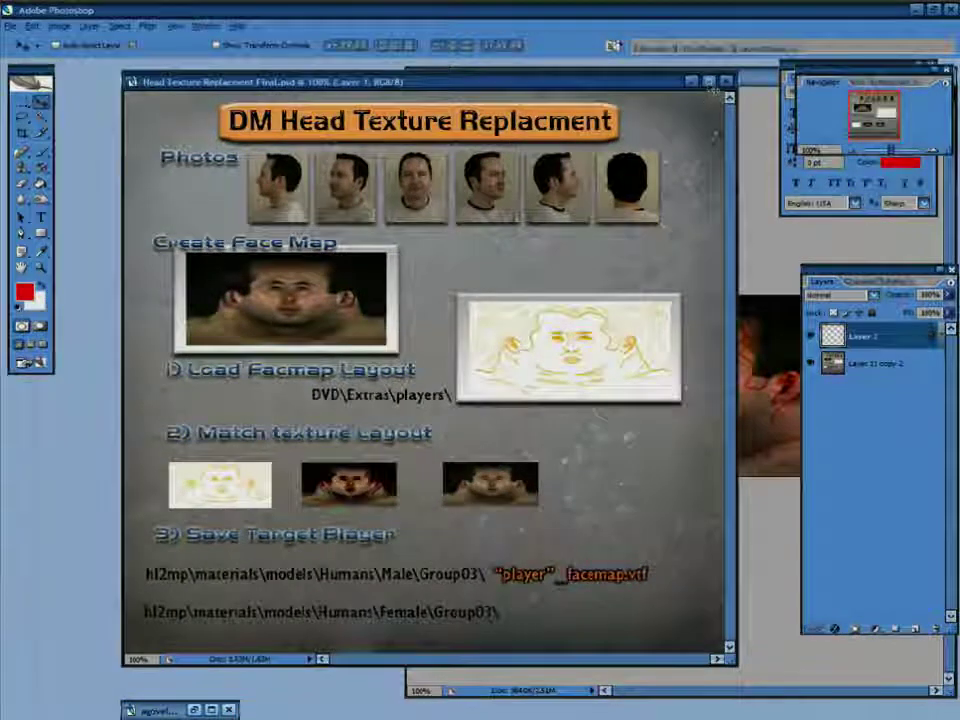
{"action": "left_click", "coordinate": [708, 81]}
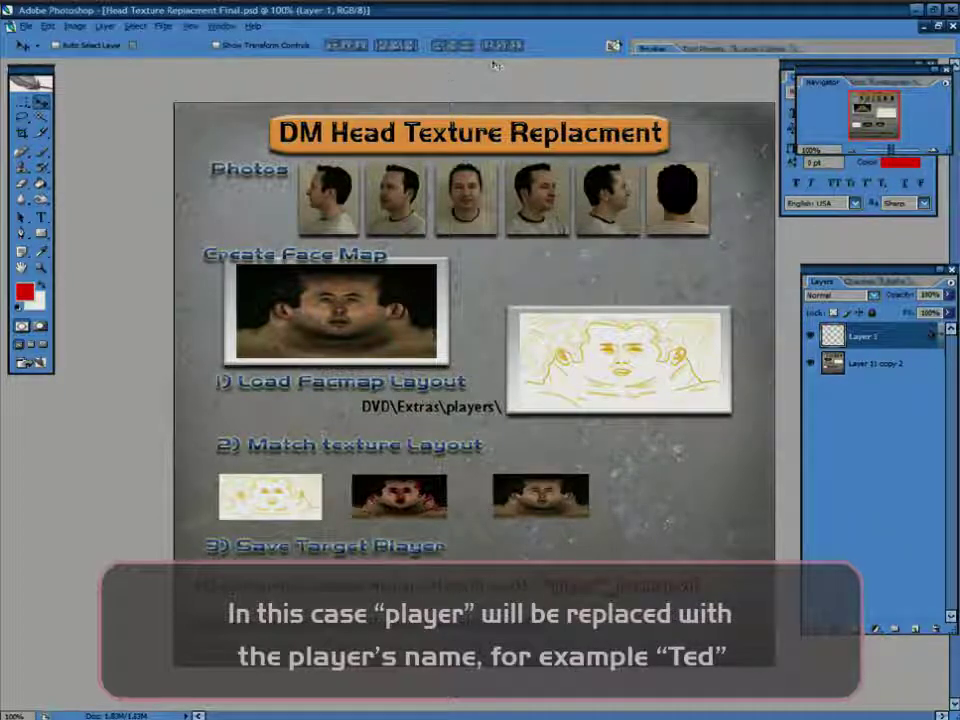
Step: Switch back to facemaps_templates.psd and hide the ted_facemap.vtf template so only the face on Layer 1 shows
{"action": "left_click", "coordinate": [222, 26]}
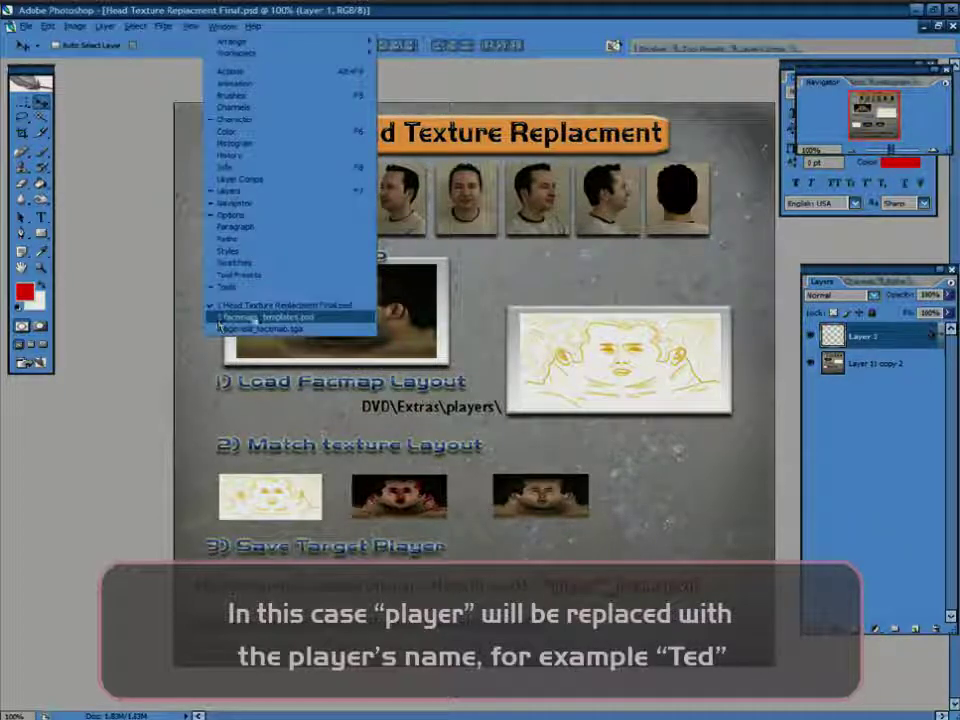
{"action": "left_click", "coordinate": [266, 318]}
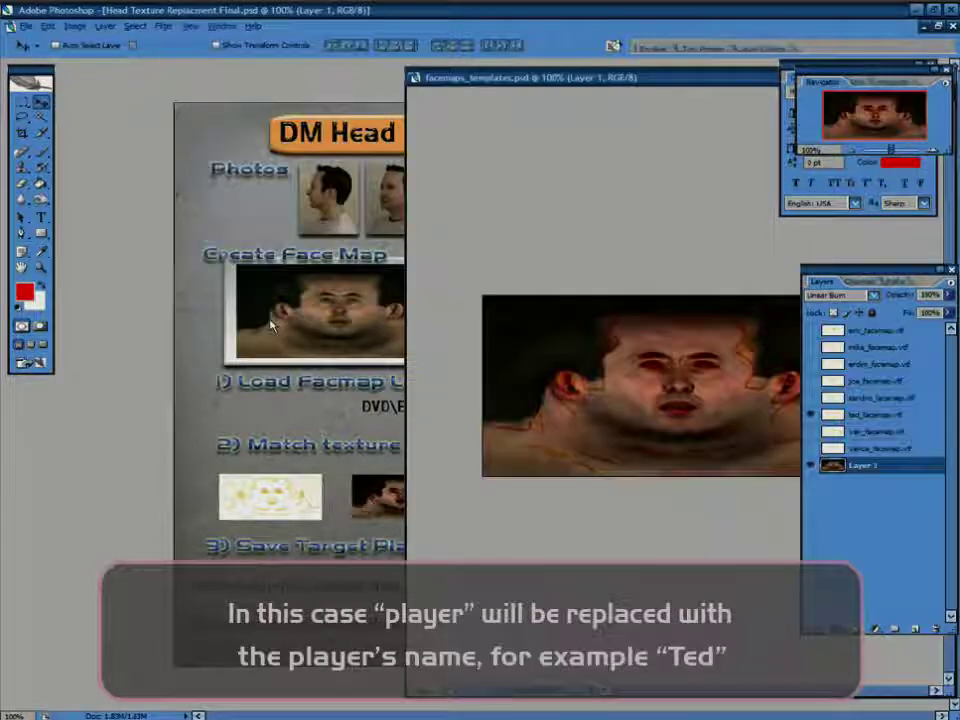
{"action": "left_click_drag", "start_coordinate": [588, 80], "coordinate": [276, 79]}
{"action": "left_click", "coordinate": [810, 414]}
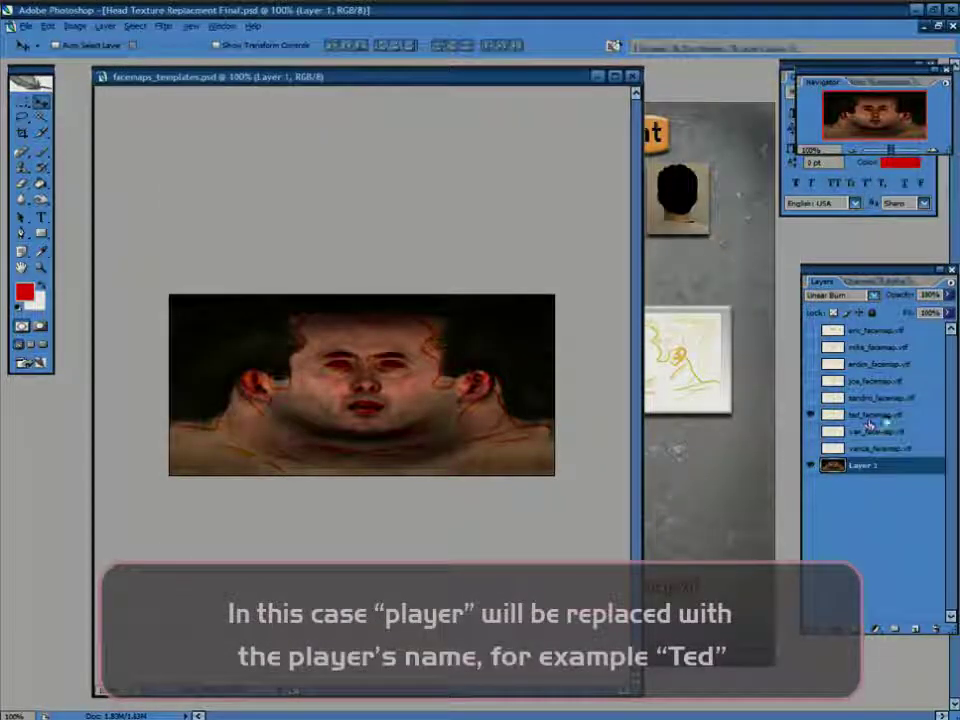
{"action": "left_click_drag", "start_coordinate": [236, 79], "coordinate": [241, 78]}
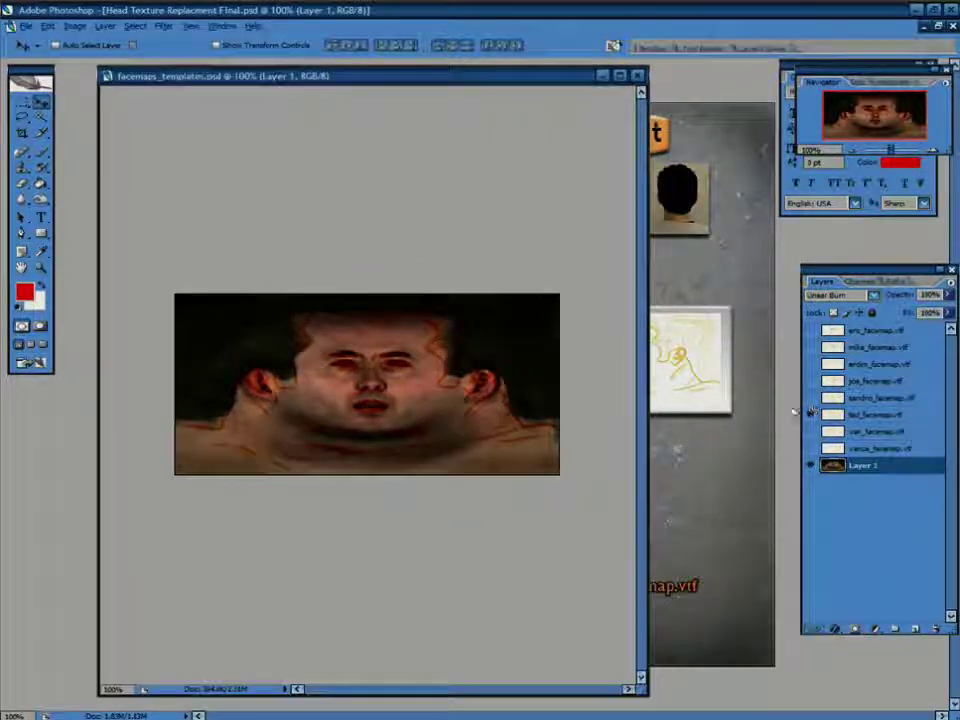
{"action": "left_click", "coordinate": [810, 414]}
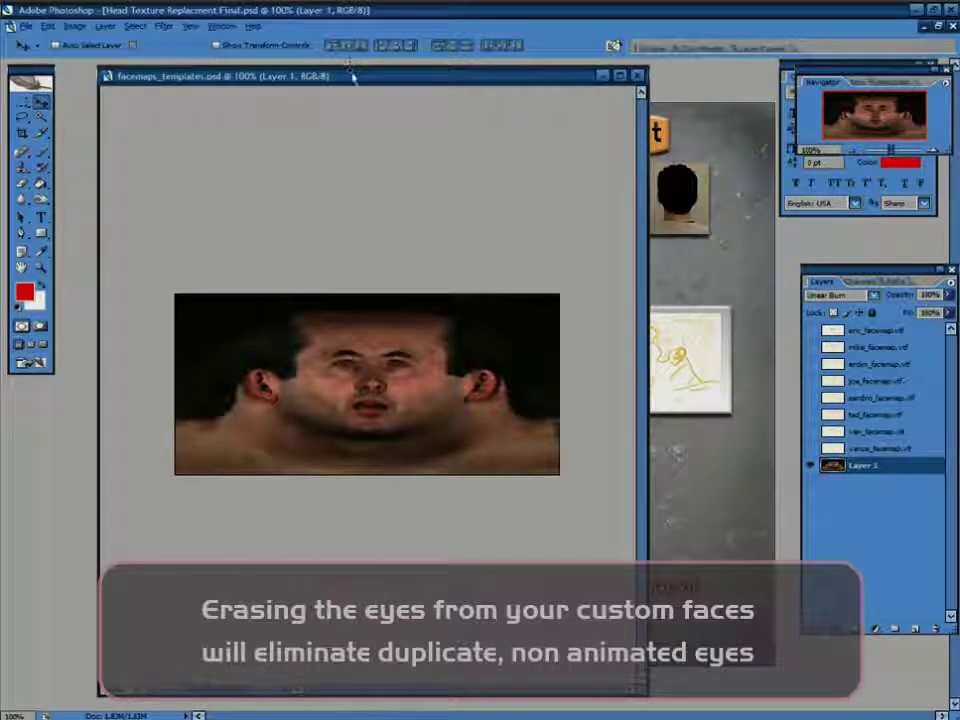
Step: Start saving facemaps_templates.psd as a new file and choose Targa as the file format
{"action": "left_click_drag", "start_coordinate": [354, 75], "coordinate": [347, 71]}
{"action": "left_click", "coordinate": [28, 26]}
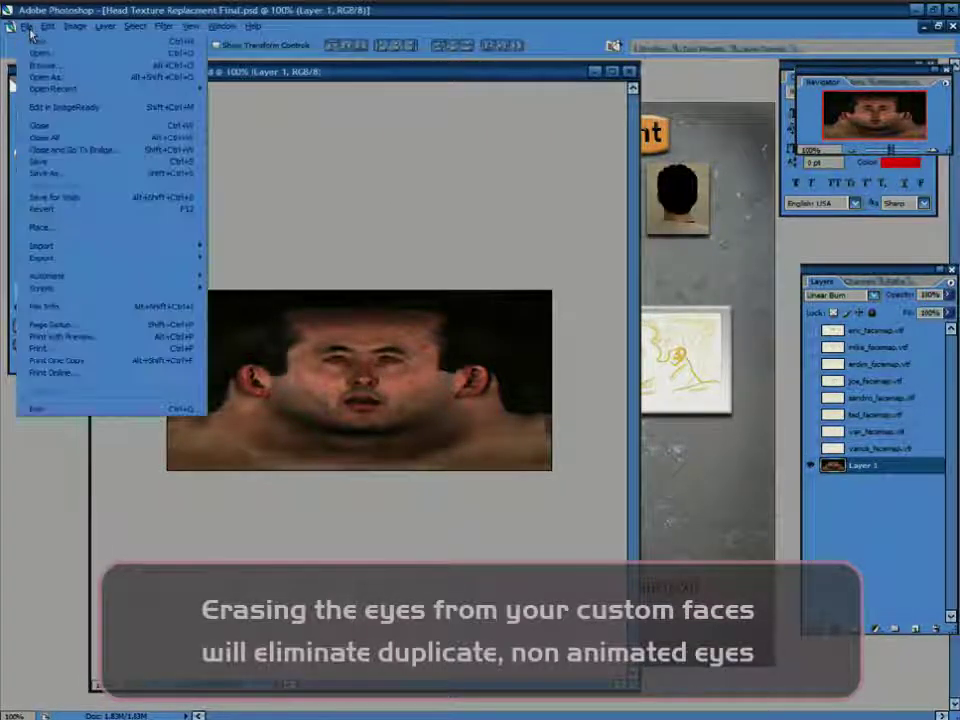
{"action": "left_click", "coordinate": [77, 175]}
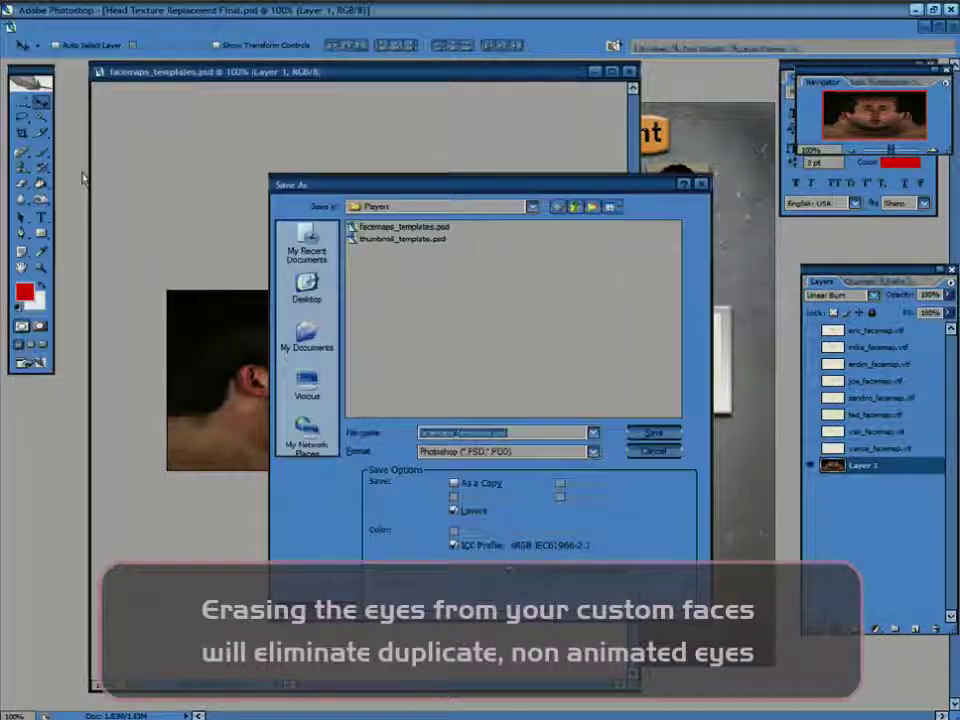
{"action": "left_click", "coordinate": [469, 454]}
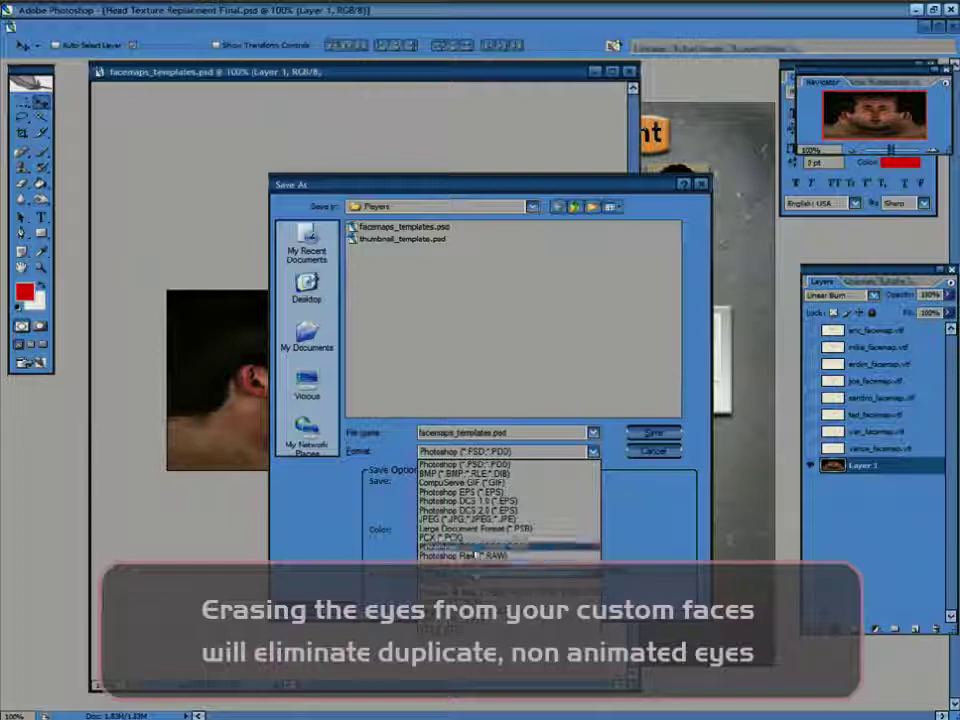
{"action": "left_click", "coordinate": [475, 601]}
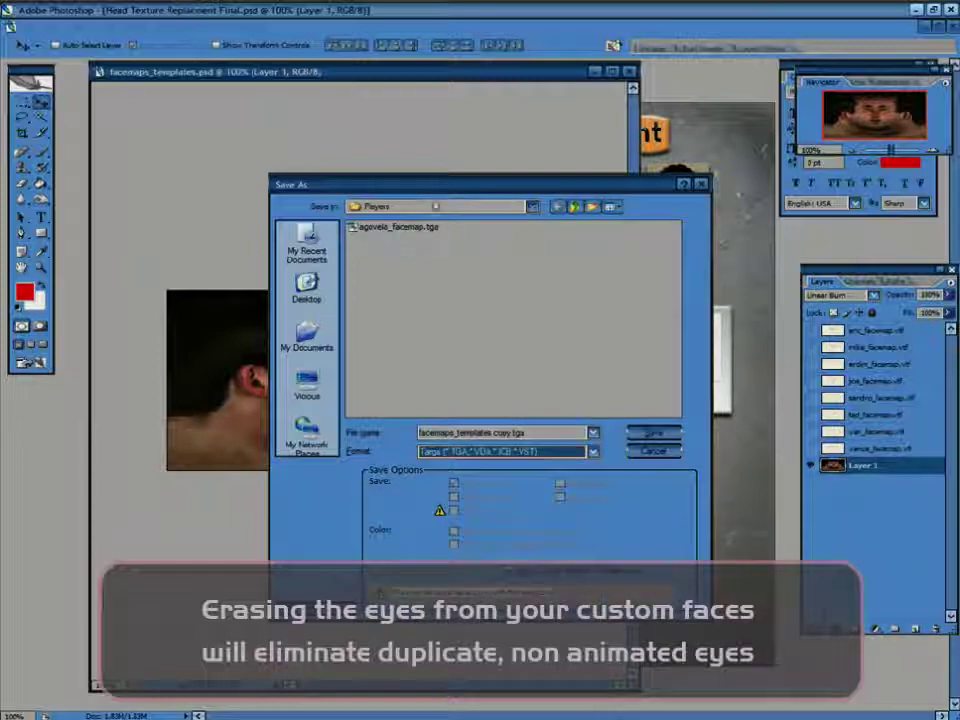
Step: Set the save location to the materialsrc folder in sourcesdk_content\hl2mp, under the Steam account's folder in Program Files on drive C
{"action": "left_click", "coordinate": [532, 206]}
{"action": "left_click", "coordinate": [406, 270]}
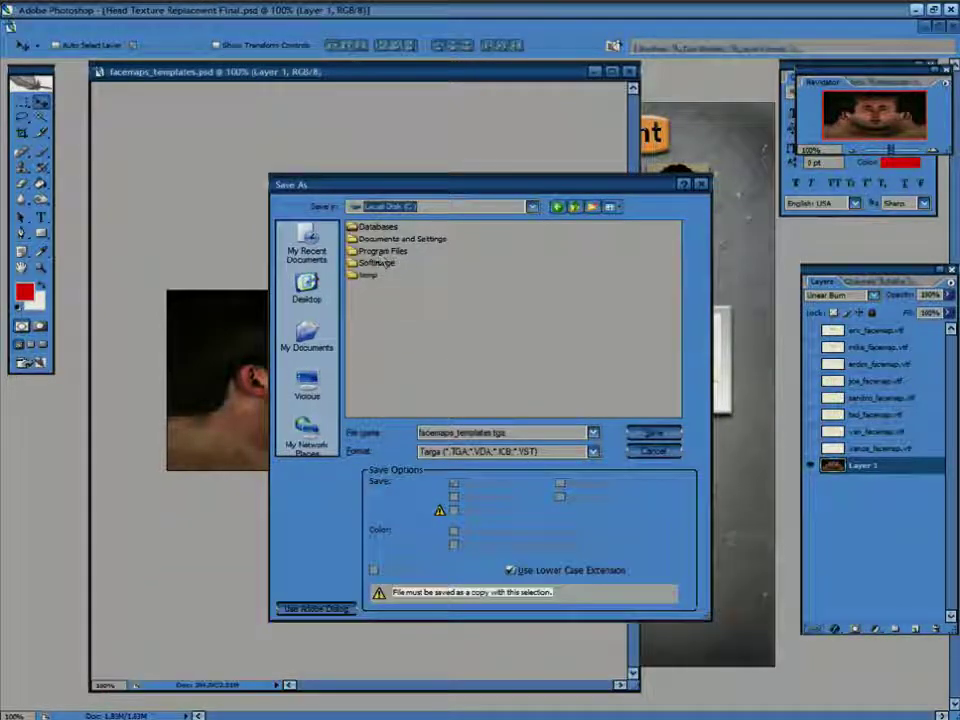
{"action": "double_click", "coordinate": [385, 251]}
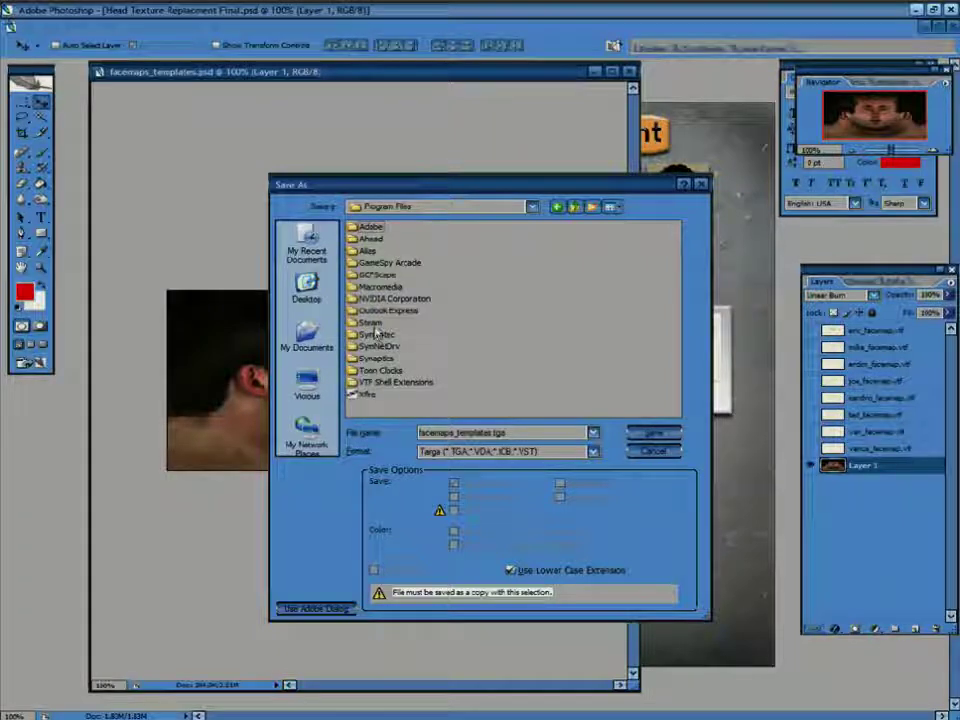
{"action": "double_click", "coordinate": [376, 323]}
{"action": "double_click", "coordinate": [385, 226]}
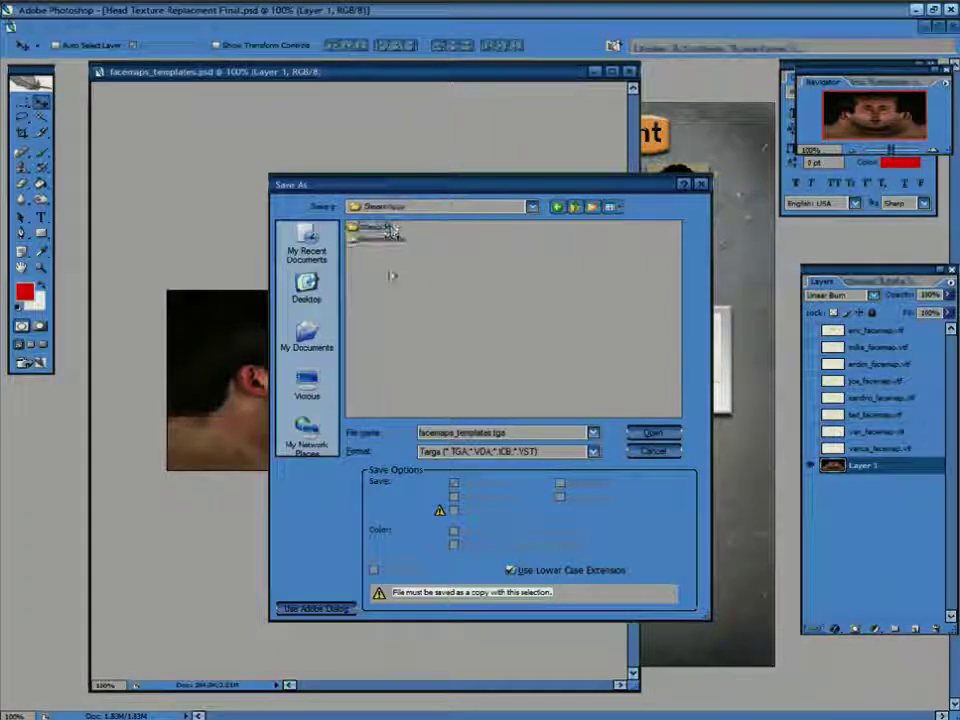
{"action": "double_click", "coordinate": [374, 227]}
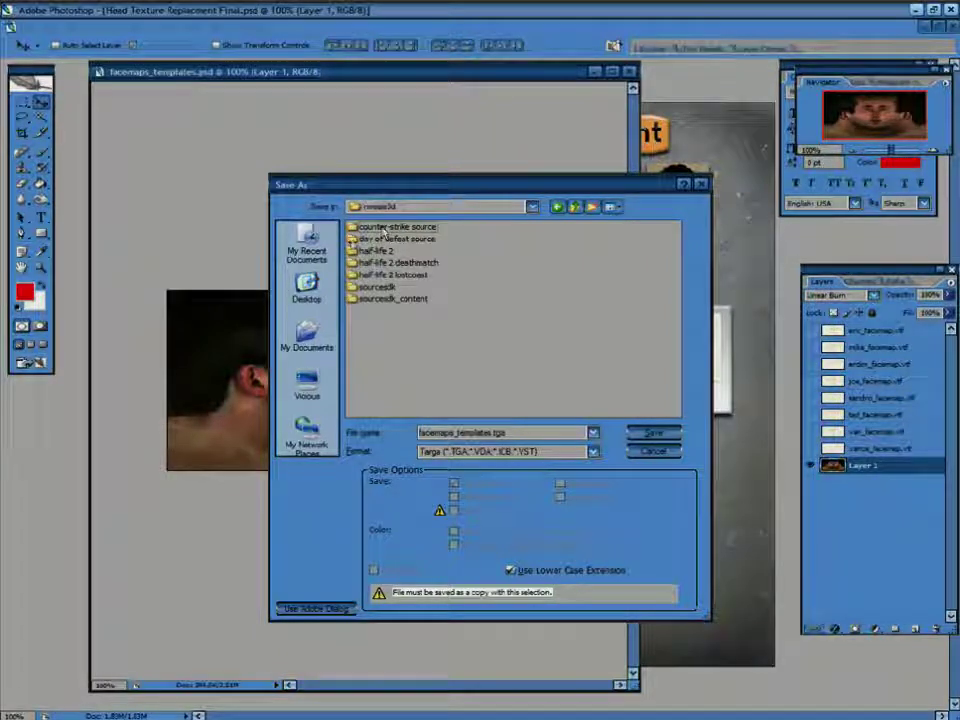
{"action": "double_click", "coordinate": [390, 299]}
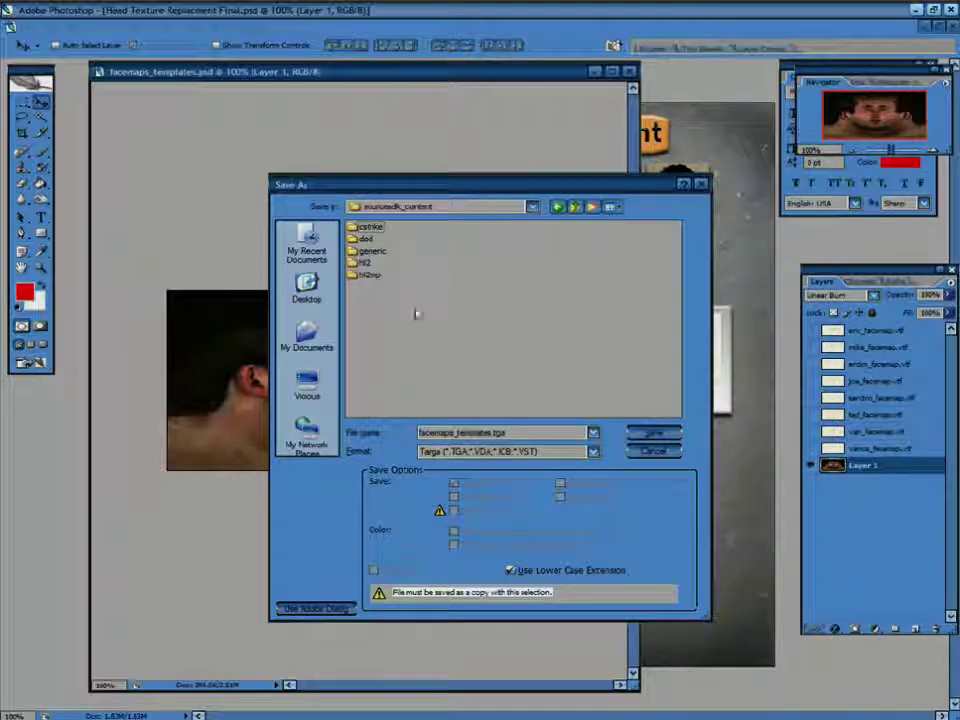
{"action": "double_click", "coordinate": [375, 278]}
{"action": "double_click", "coordinate": [380, 240]}
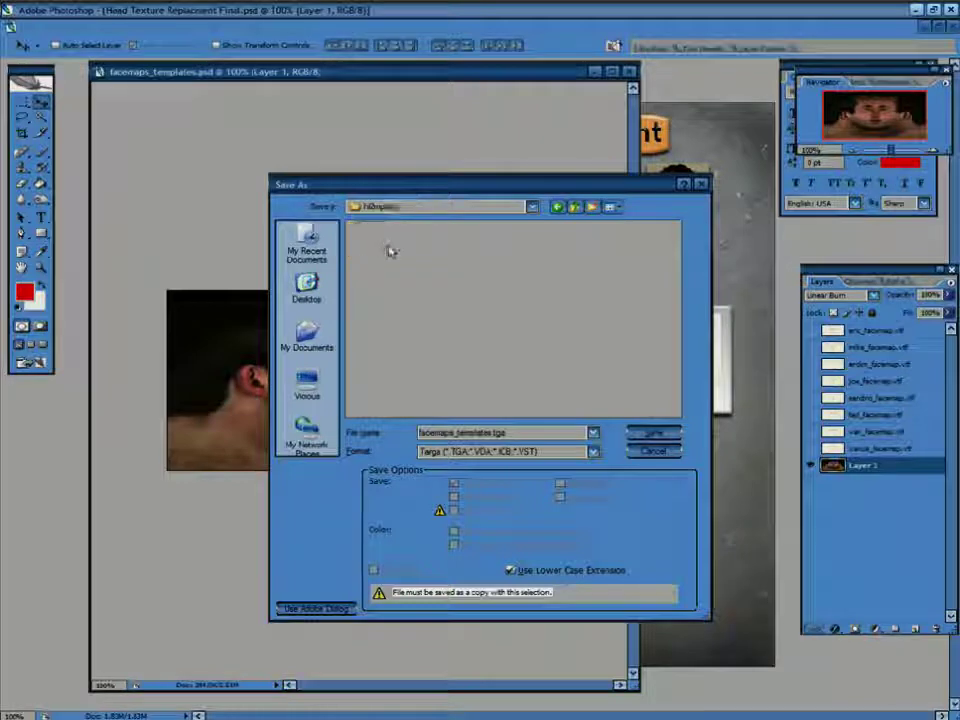
Step: Name the file ted_facemap.tga and save it at 24 bits/pixel
{"action": "left_click_drag", "start_coordinate": [490, 432], "coordinate": [419, 432]}
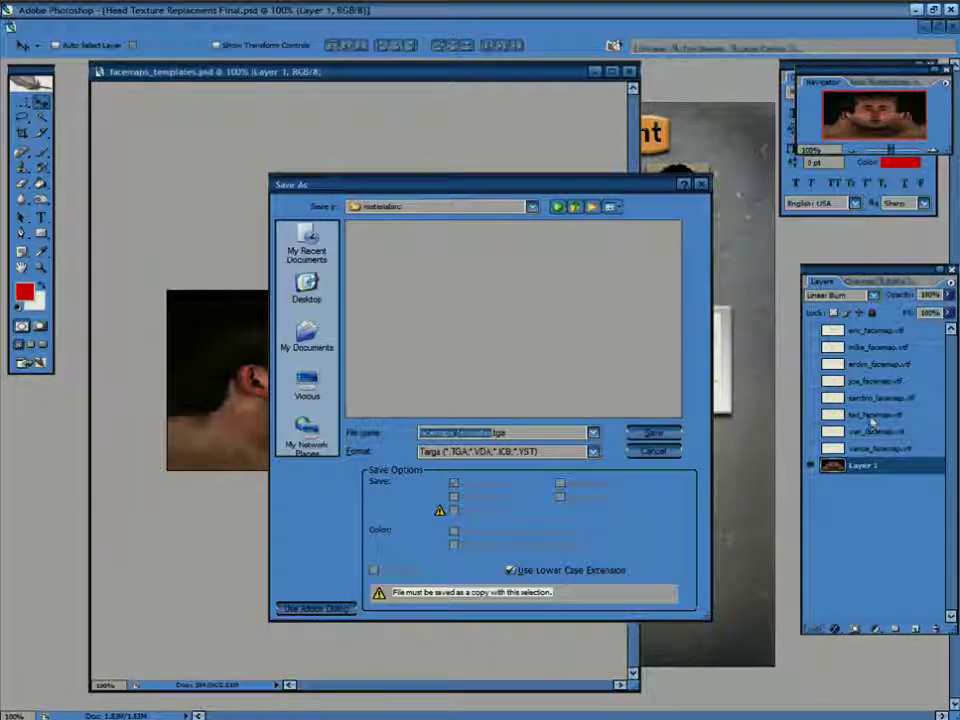
{"action": "type", "text": "test"}
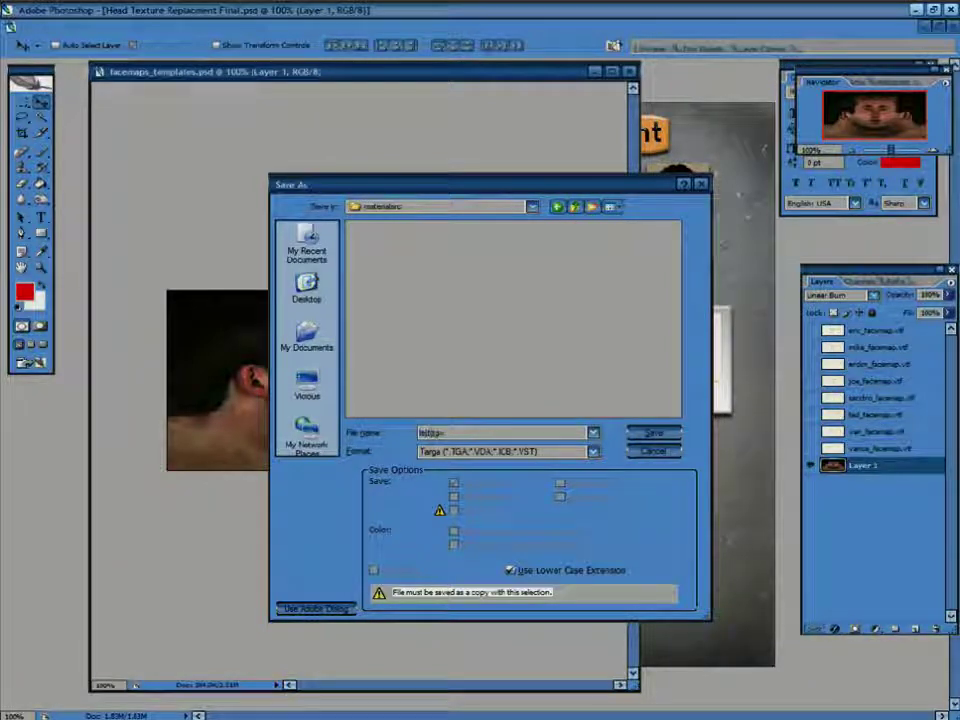
{"action": "type", "text": "facemap.tga"}
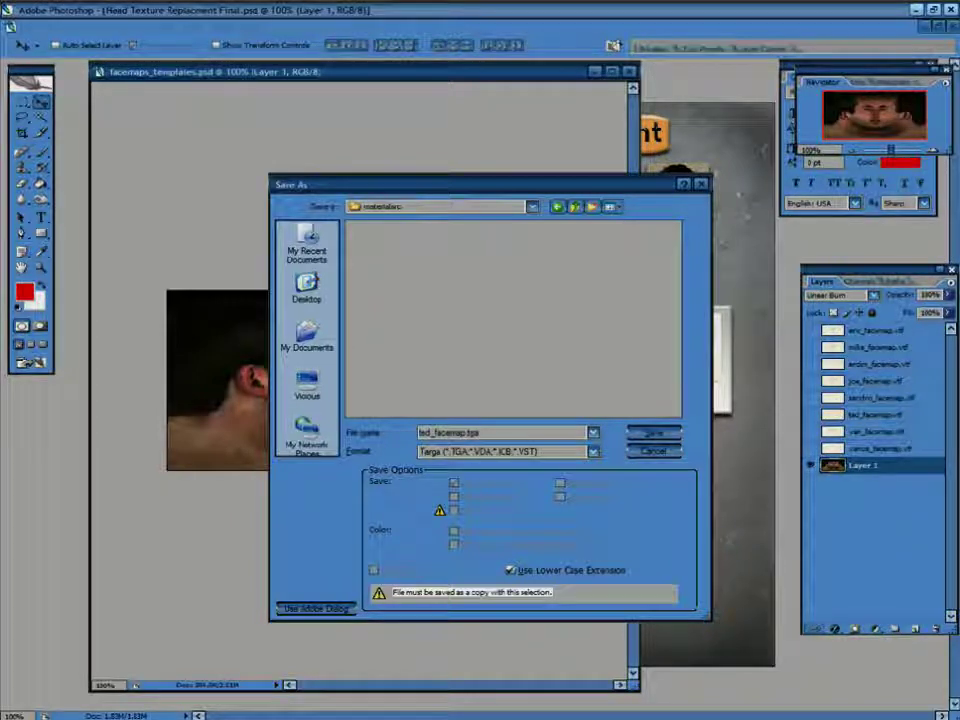
{"action": "left_click", "coordinate": [656, 434]}
{"action": "left_click", "coordinate": [430, 380]}
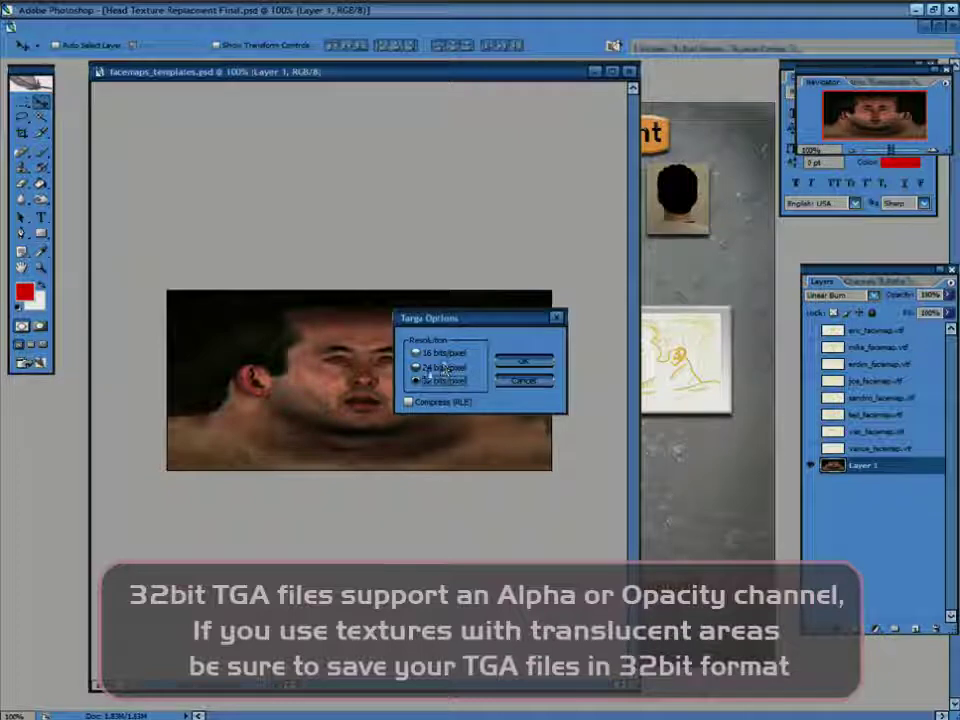
{"action": "left_click", "coordinate": [440, 368]}
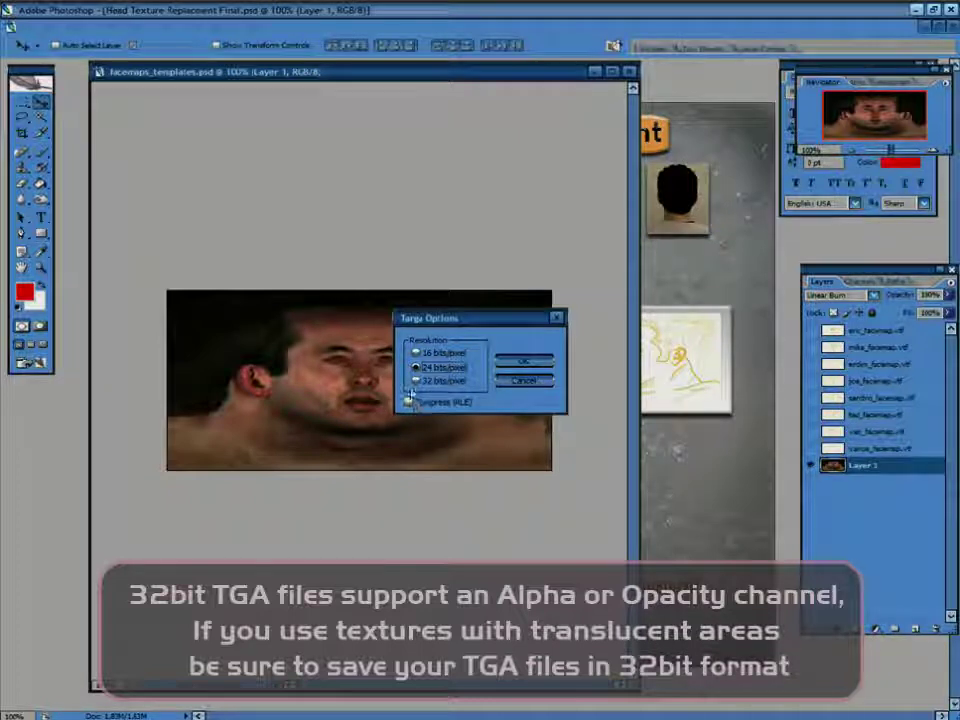
{"action": "left_click", "coordinate": [518, 362]}
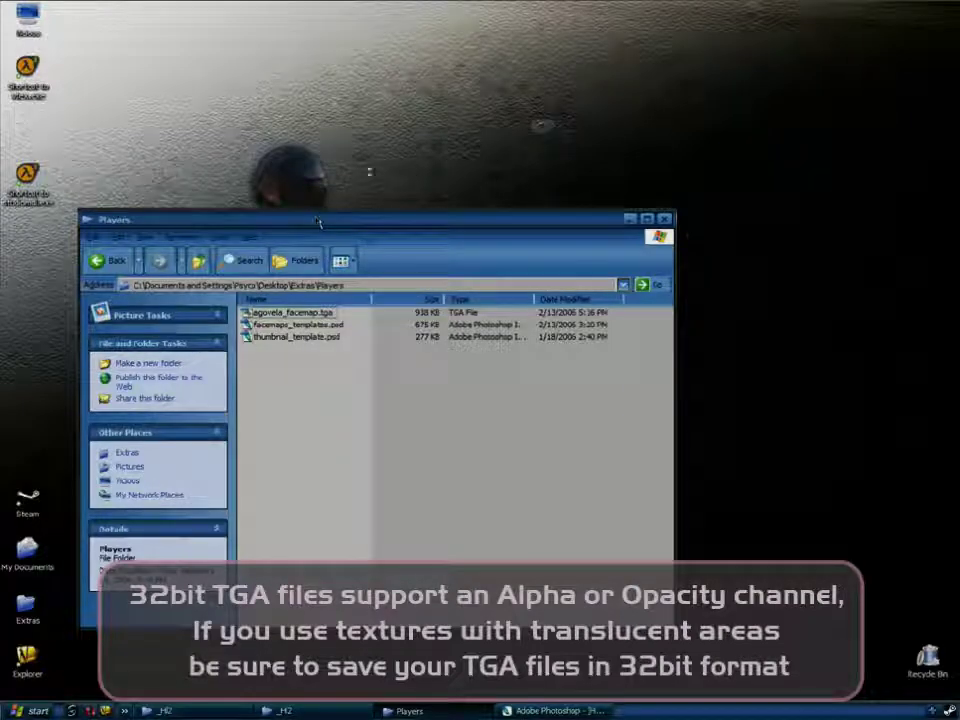
Step: Open the sourcesdk_content\hl2mp\materialsrc folder under the Steam account's folder in C:\Program Files\Steam\SteamApps
{"action": "left_click_drag", "start_coordinate": [318, 222], "coordinate": [426, 137]}
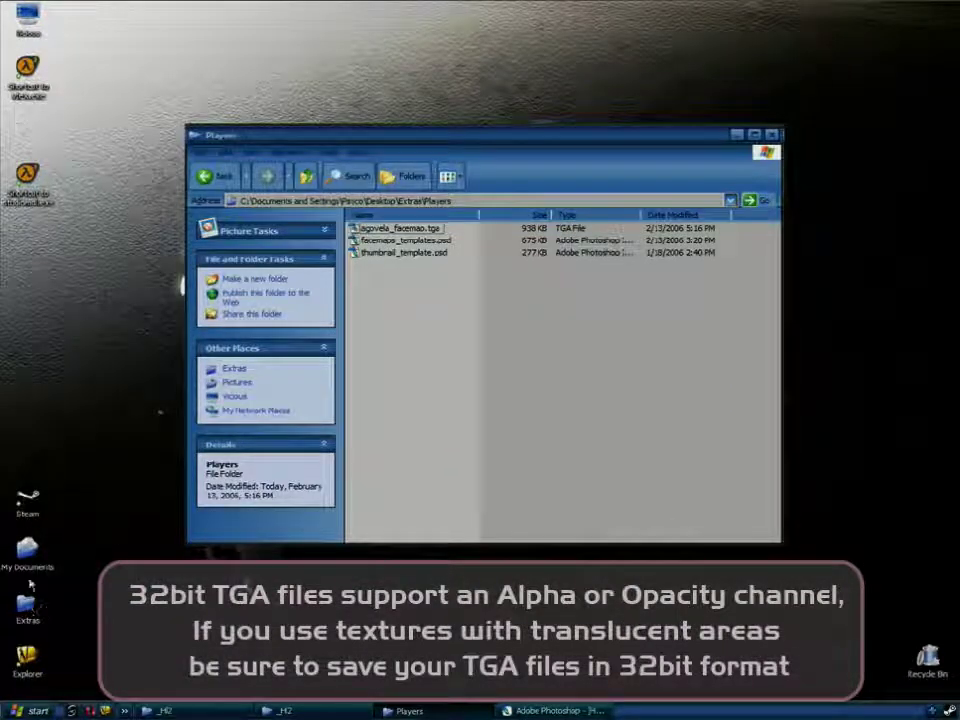
{"action": "double_click", "coordinate": [27, 14]}
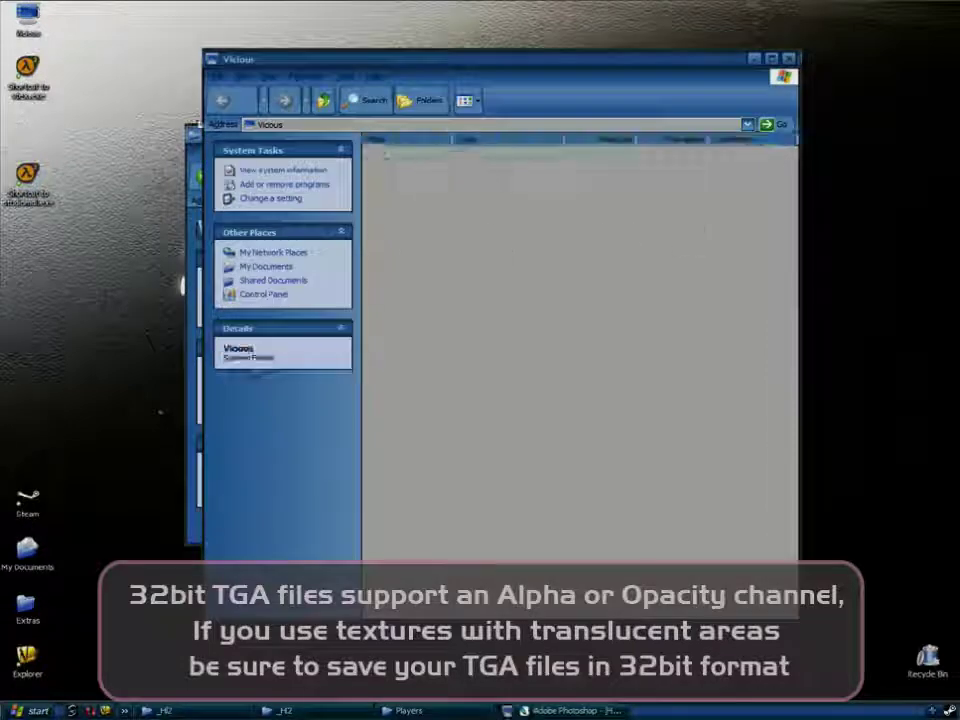
{"action": "double_click", "coordinate": [409, 230]}
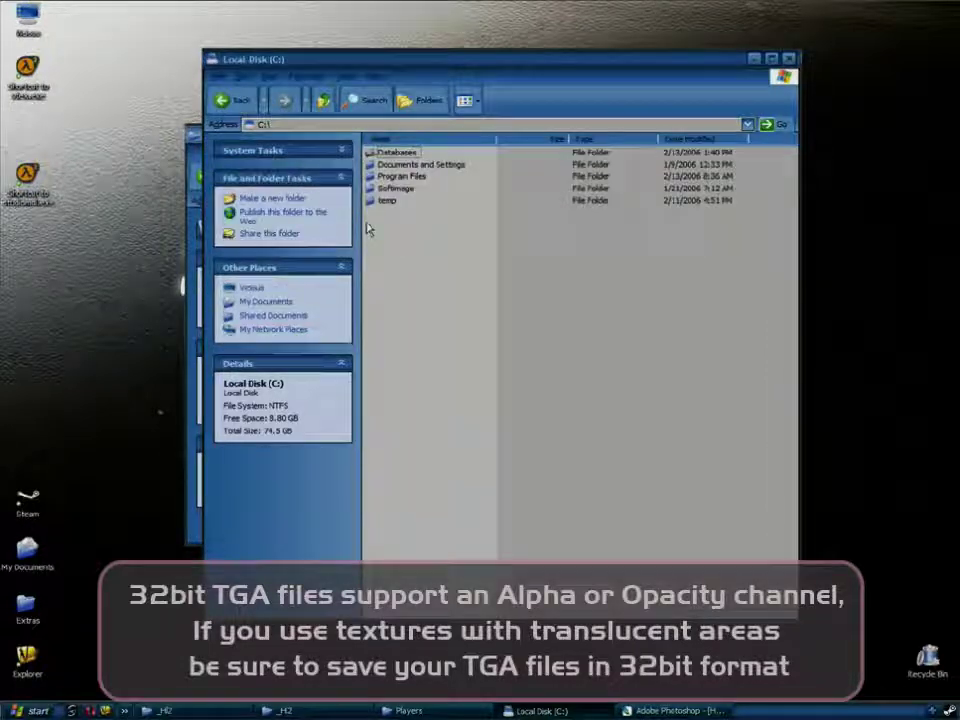
{"action": "double_click", "coordinate": [402, 177]}
{"action": "double_click", "coordinate": [390, 248]}
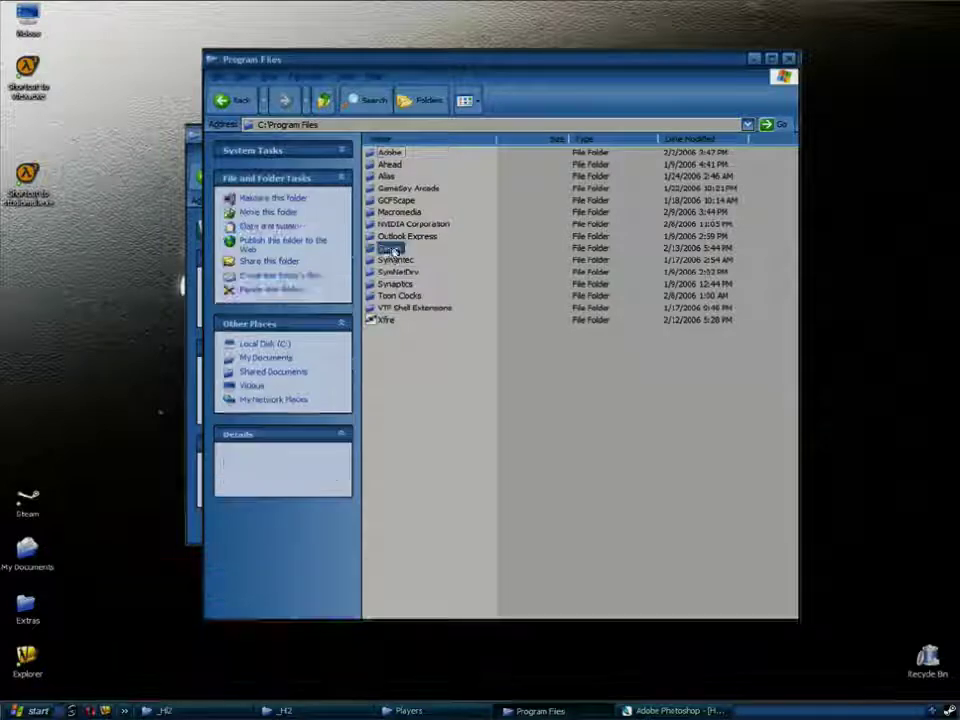
{"action": "double_click", "coordinate": [381, 152]}
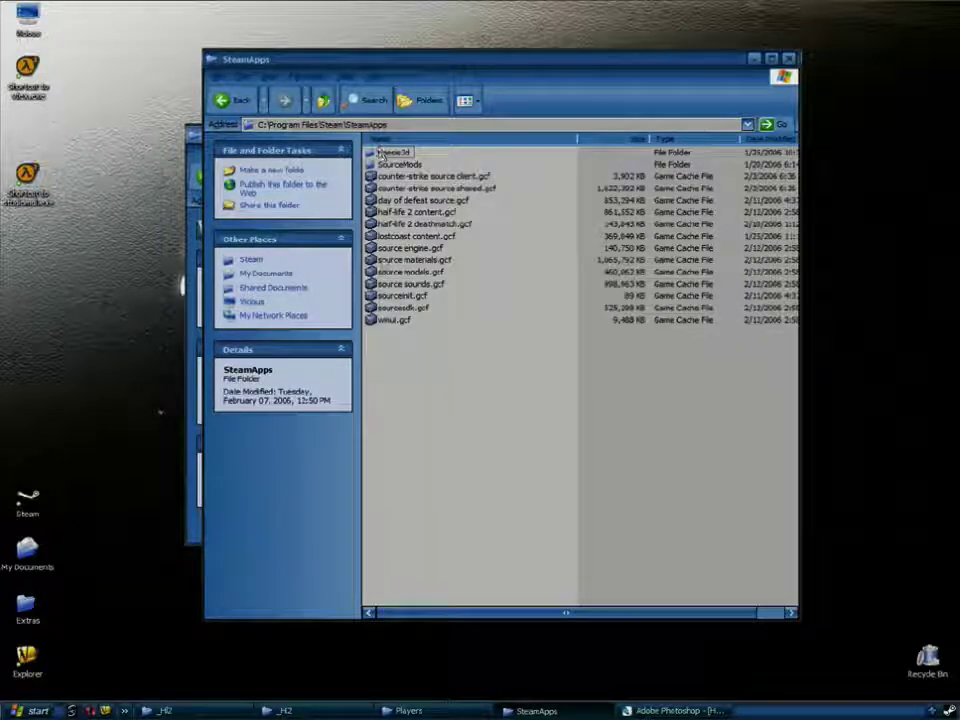
{"action": "double_click", "coordinate": [381, 150]}
{"action": "double_click", "coordinate": [400, 222]}
{"action": "double_click", "coordinate": [388, 200]}
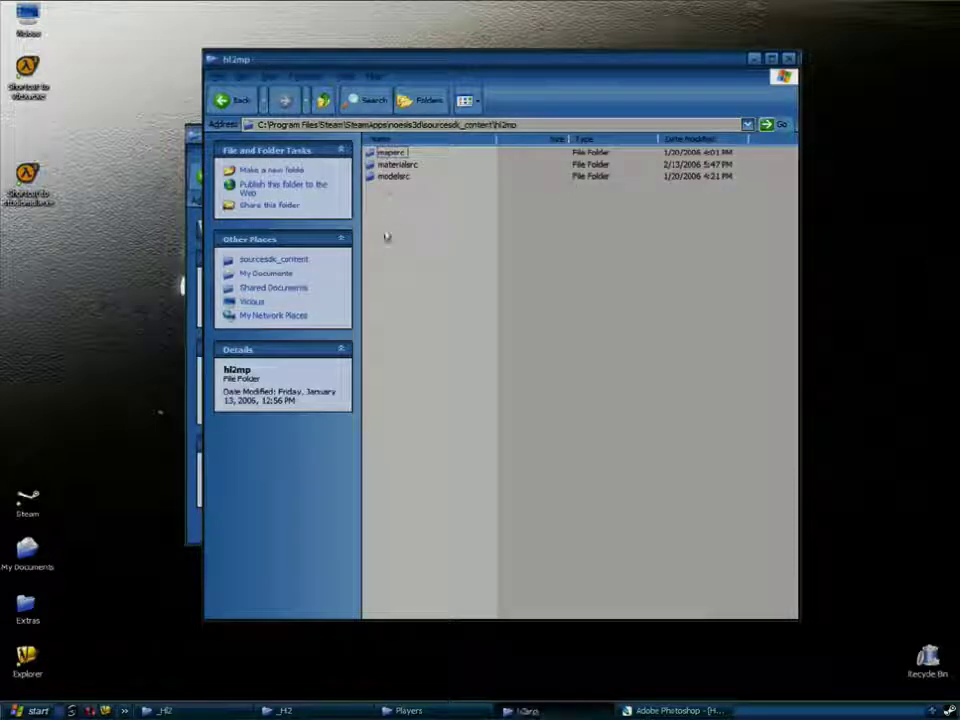
{"action": "left_click", "coordinate": [395, 165]}
{"action": "double_click", "coordinate": [395, 165]}
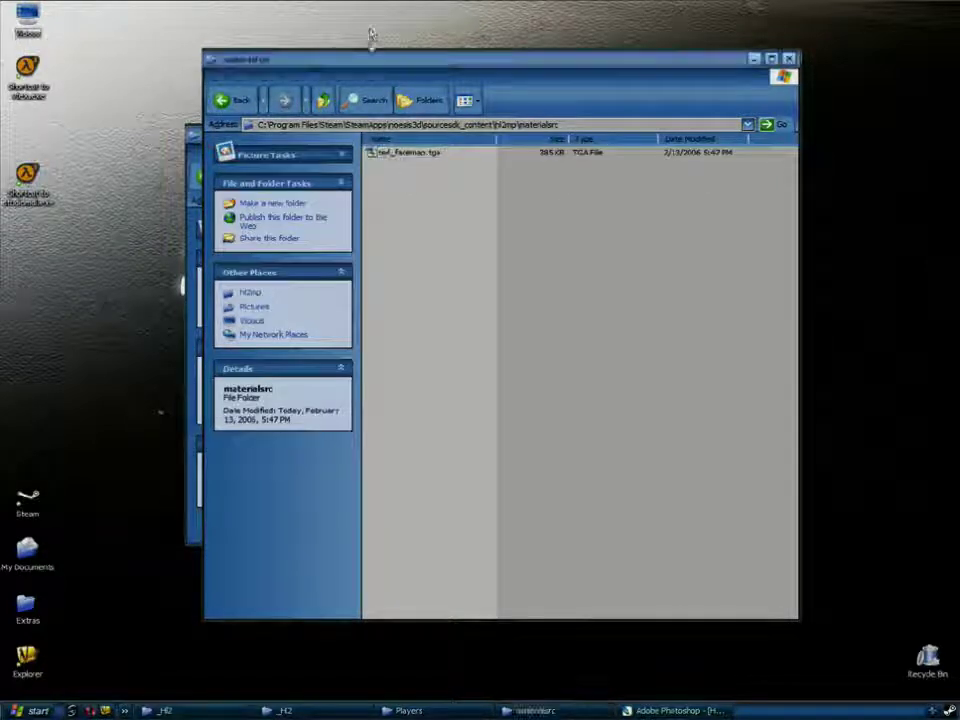
Step: Convert ted_facemap.tga to a VTF texture with the vtex.exe shortcut on the desktop and close its console
{"action": "left_click_drag", "start_coordinate": [488, 60], "coordinate": [831, 15]}
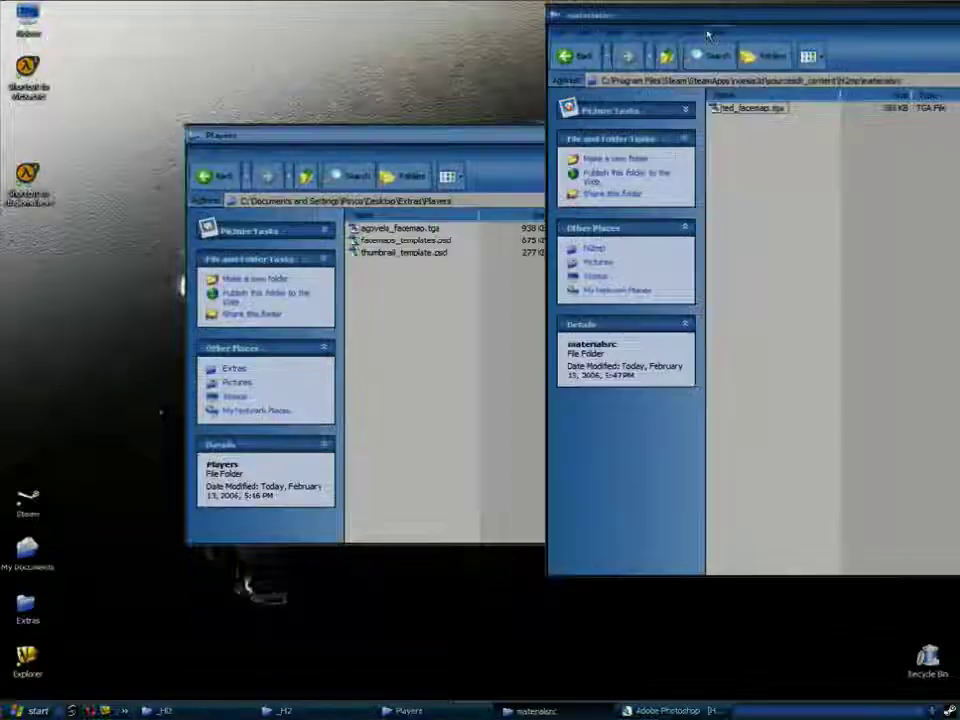
{"action": "left_click", "coordinate": [745, 107]}
{"action": "left_click", "coordinate": [27, 70]}
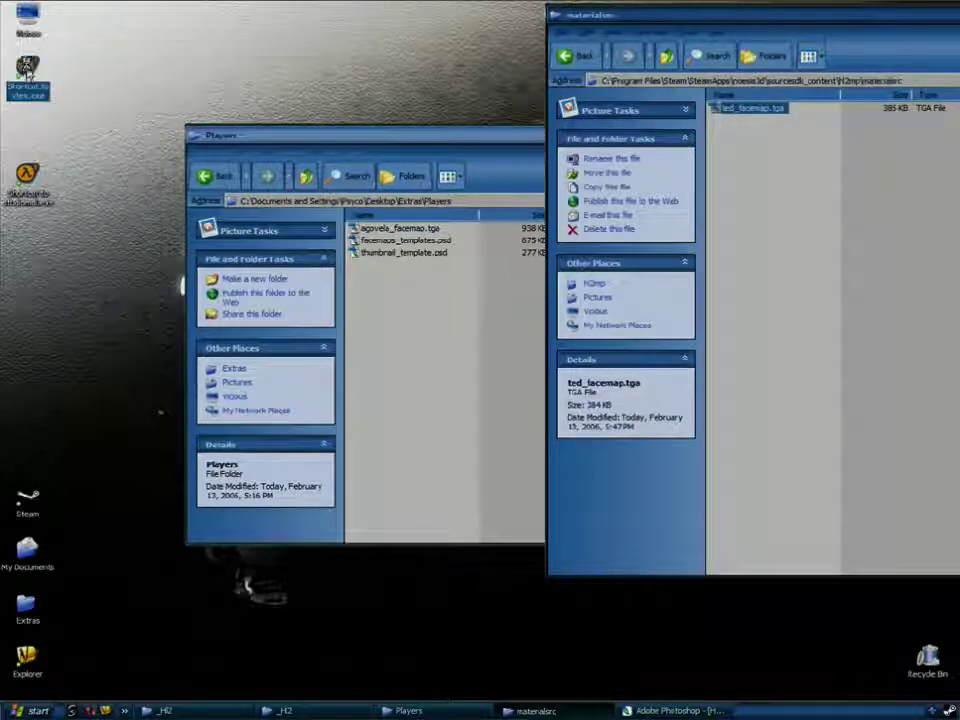
{"action": "left_click_drag", "start_coordinate": [26, 68], "coordinate": [22, 60]}
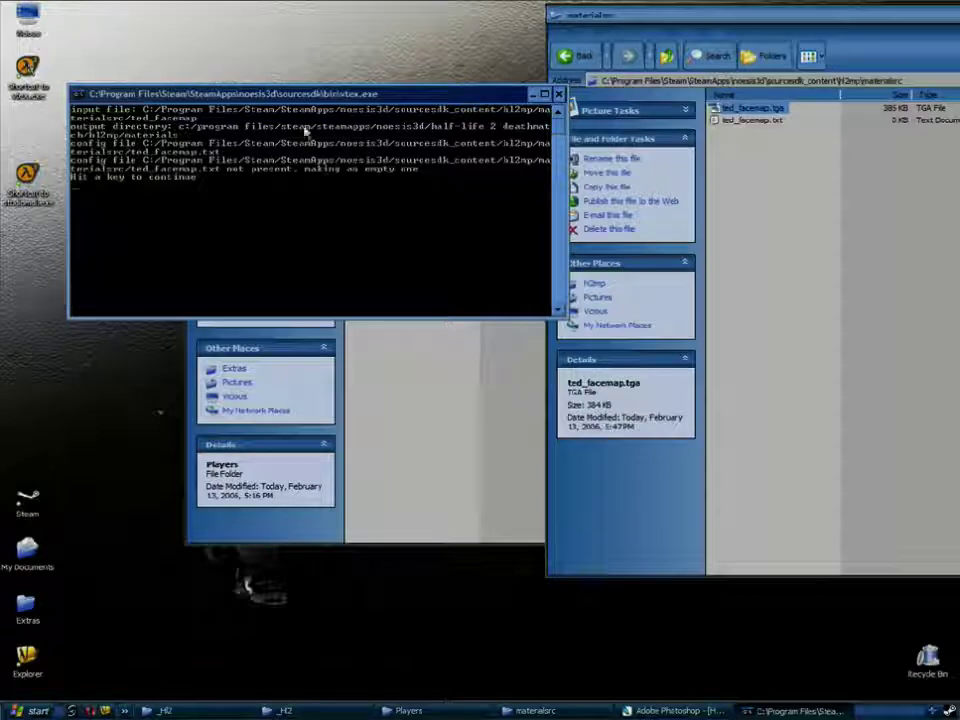
{"action": "left_click_drag", "start_coordinate": [332, 92], "coordinate": [329, 95]}
{"action": "key", "text": "Return"}
Step: Open the half-life 2 deathmatch\hl2mp\materials folder under the Steam account's folder
{"action": "left_click", "coordinate": [450, 328]}
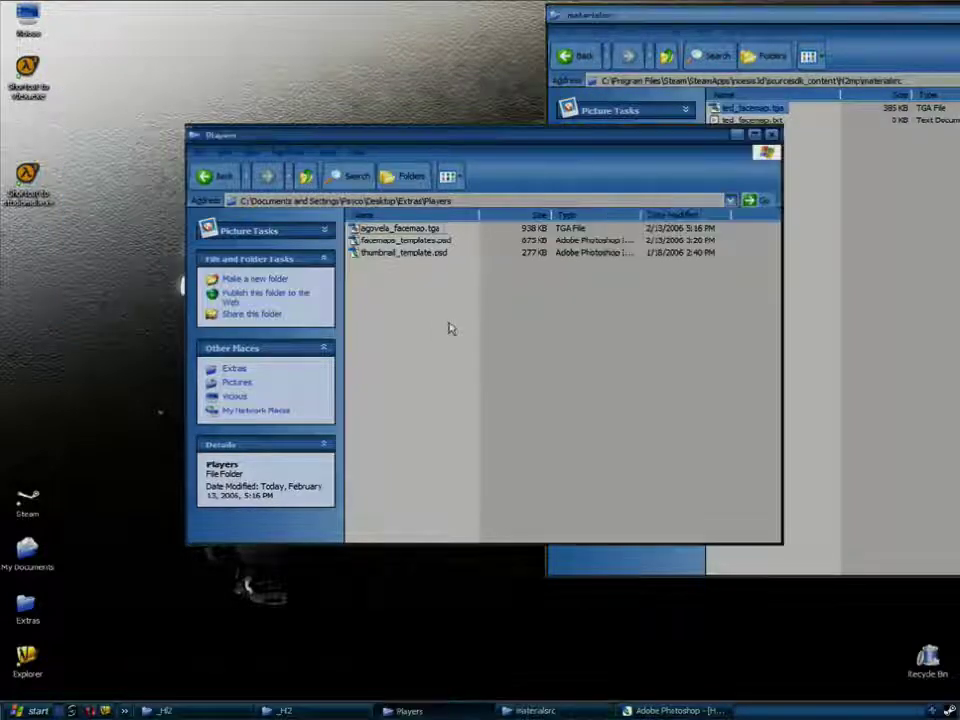
{"action": "left_click_drag", "start_coordinate": [579, 140], "coordinate": [489, 174]}
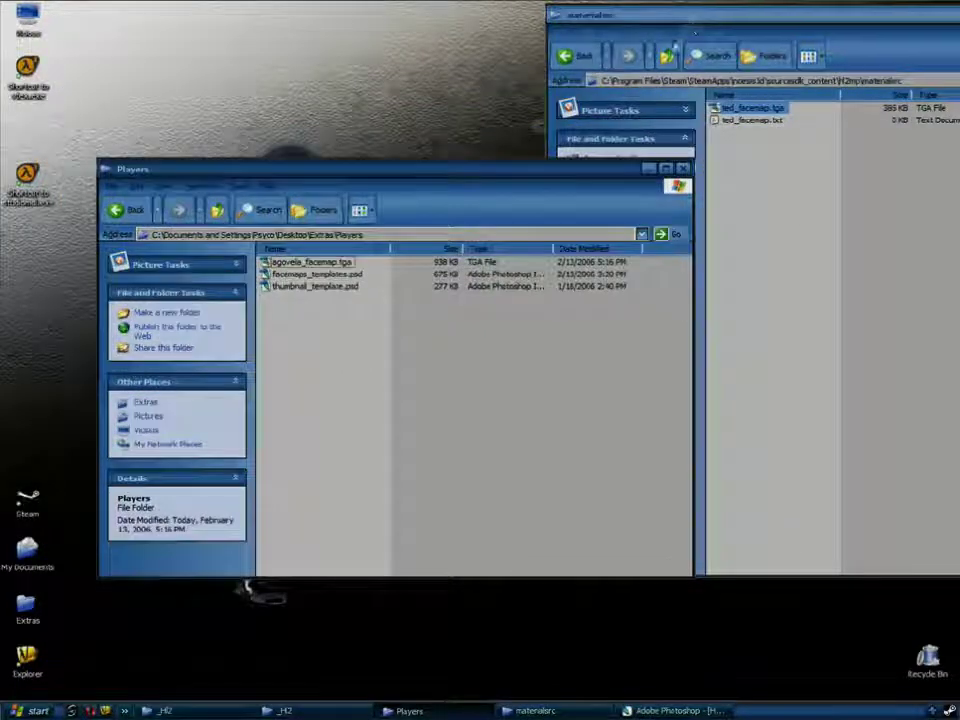
{"action": "left_click", "coordinate": [667, 56]}
{"action": "left_click", "coordinate": [667, 56]}
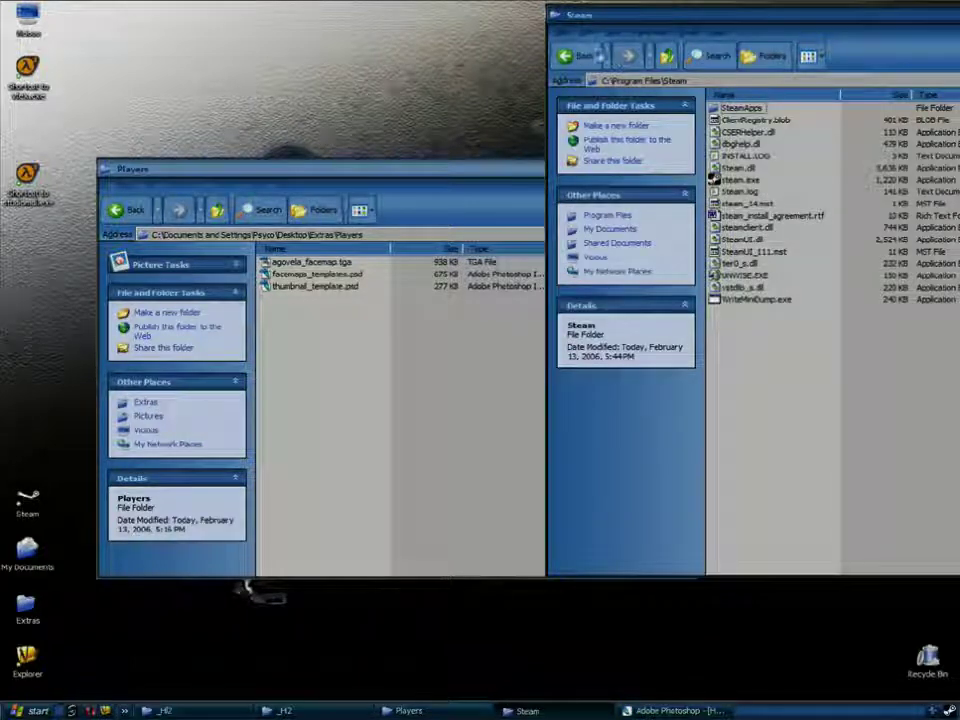
{"action": "left_click", "coordinate": [580, 57]}
{"action": "double_click", "coordinate": [738, 107]}
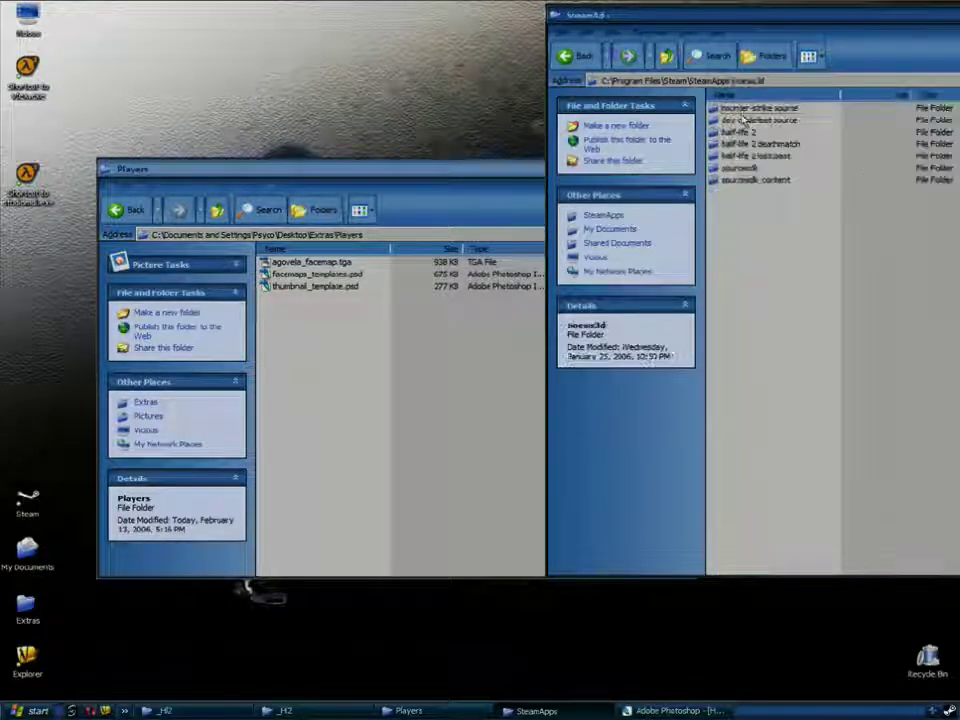
{"action": "left_click", "coordinate": [755, 145]}
{"action": "double_click", "coordinate": [755, 145]}
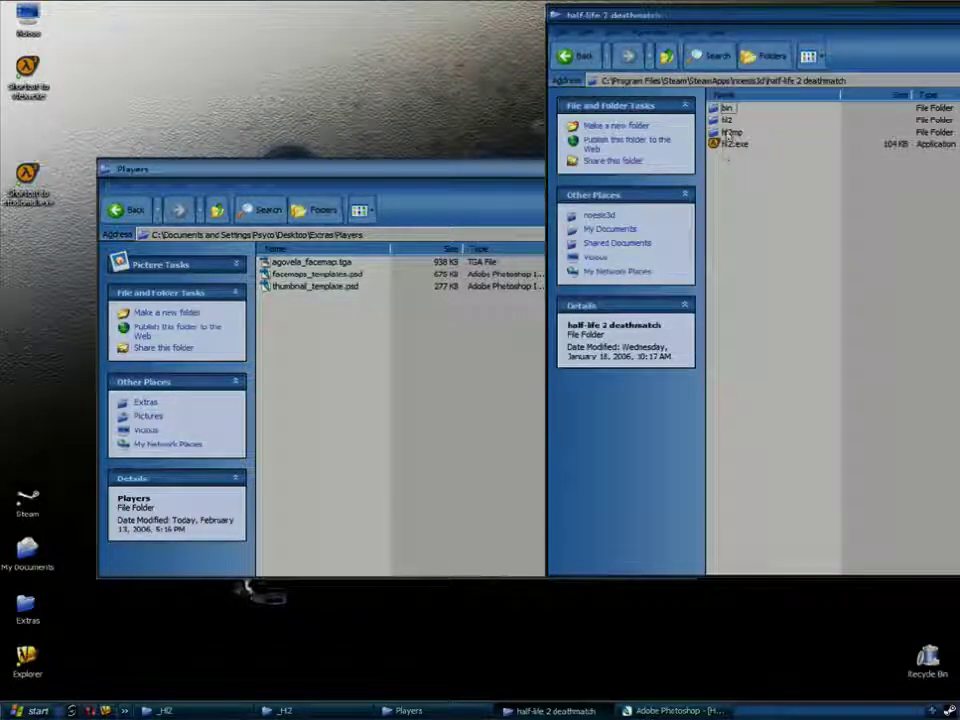
{"action": "double_click", "coordinate": [752, 132]}
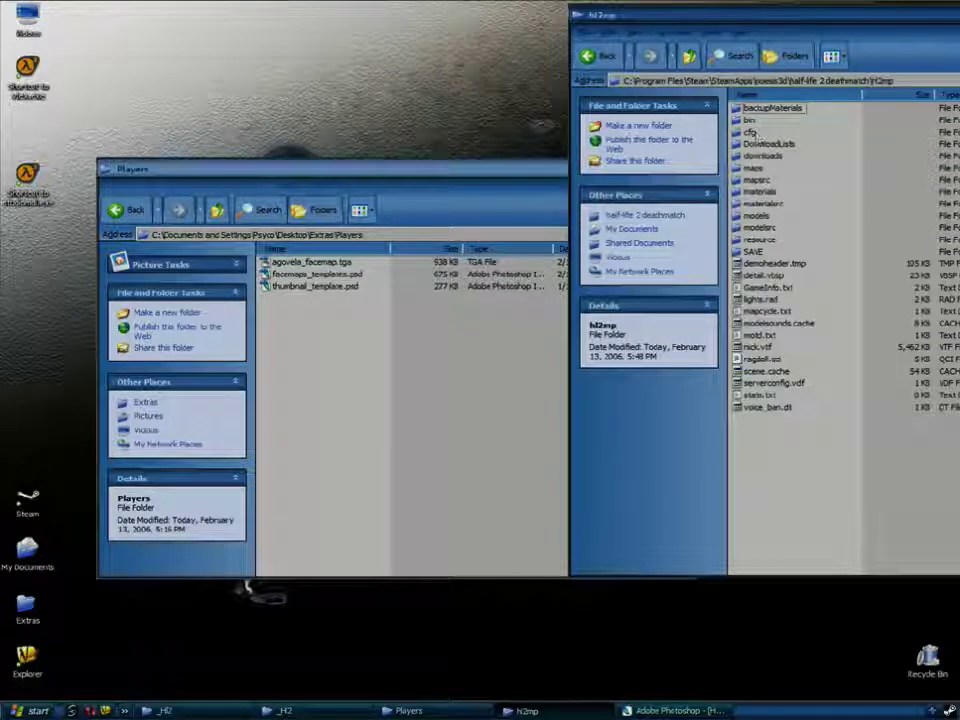
{"action": "double_click", "coordinate": [757, 192]}
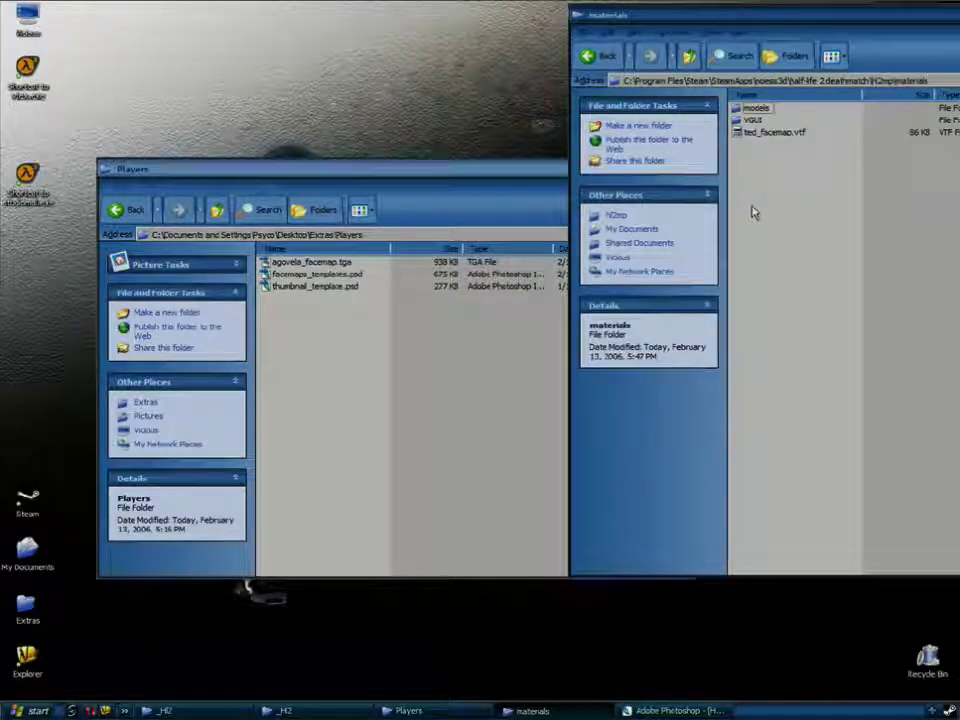
Step: Preview the converted ted_facemap.vtf in the materials folder
{"action": "left_click", "coordinate": [772, 136]}
{"action": "left_click", "coordinate": [761, 177]}
{"action": "left_click", "coordinate": [766, 132]}
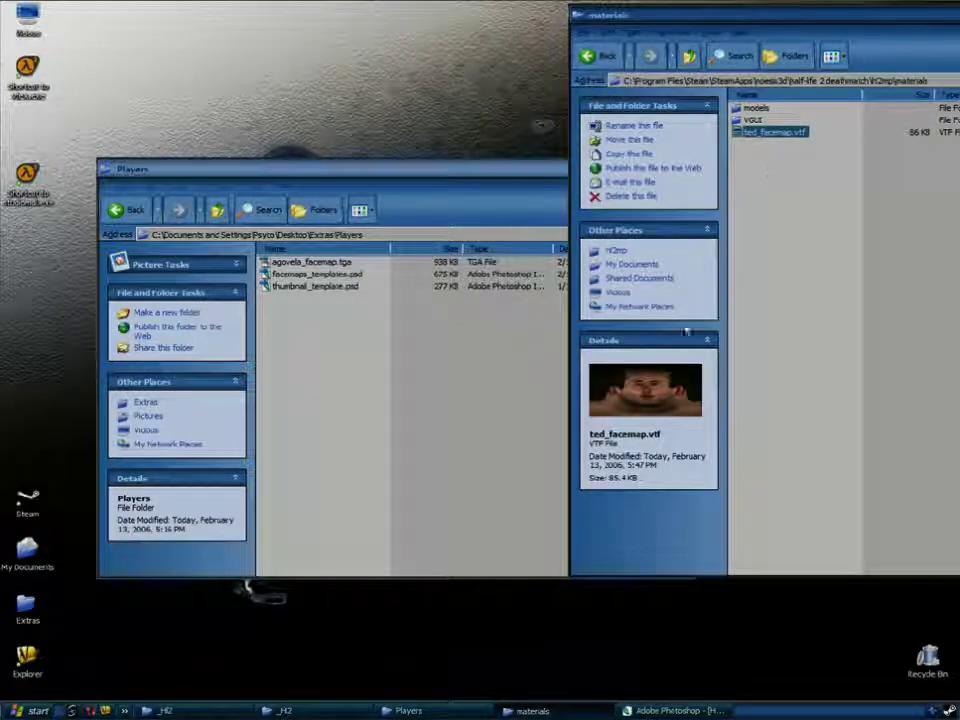
Step: Show the head texture replacement guide in Photoshop beside the materials folder, and move ted_facemap.vtf into the models folder
{"action": "left_click", "coordinate": [659, 709]}
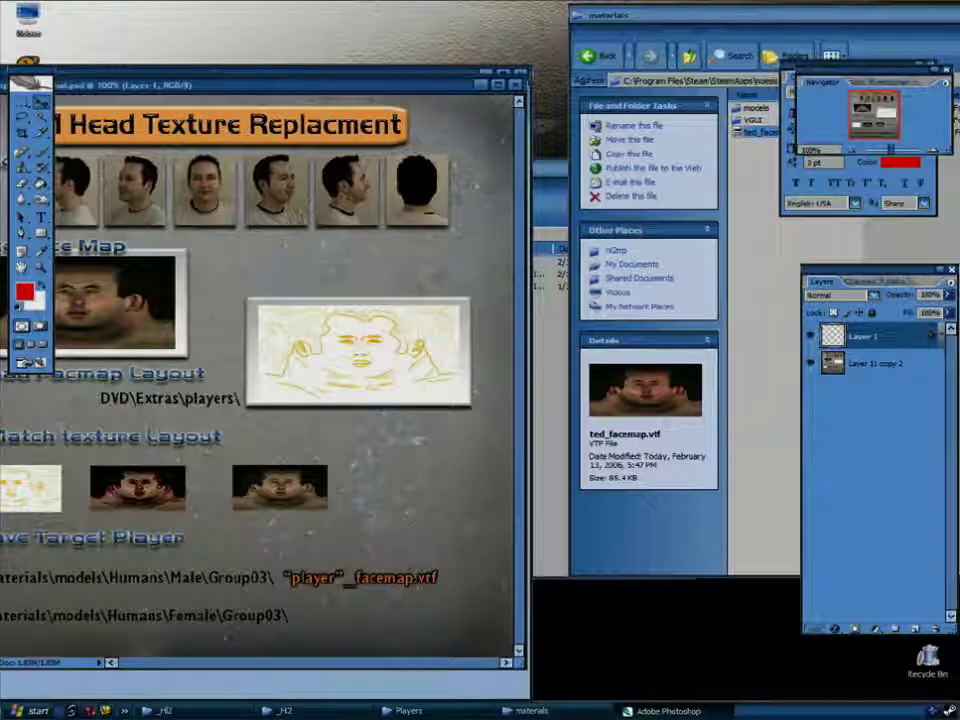
{"action": "left_click_drag", "start_coordinate": [289, 87], "coordinate": [359, 35]}
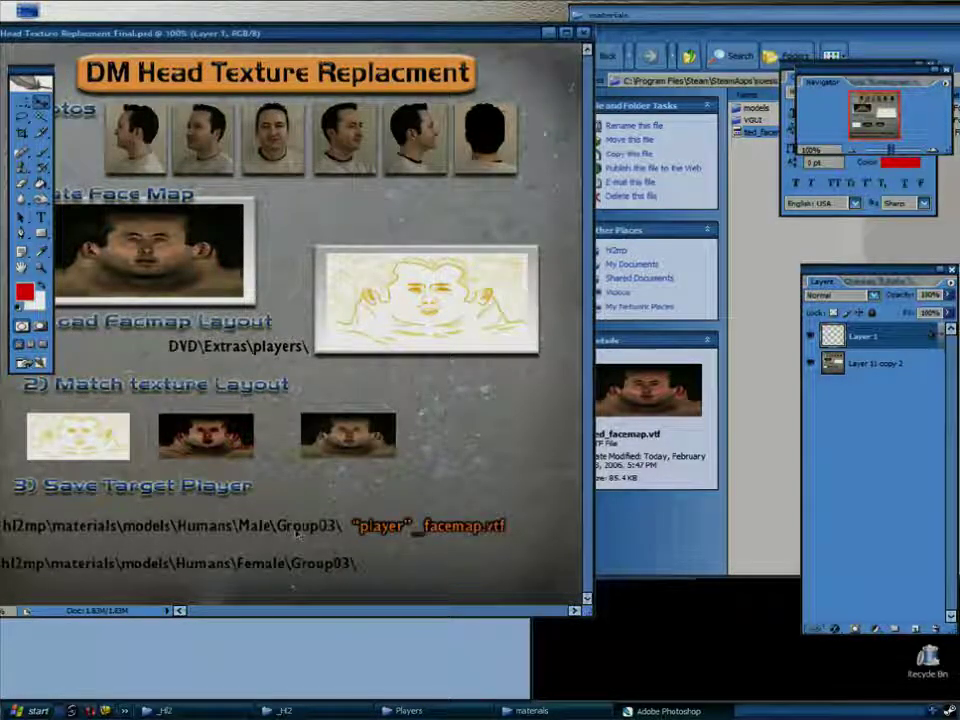
{"action": "left_click", "coordinate": [750, 190]}
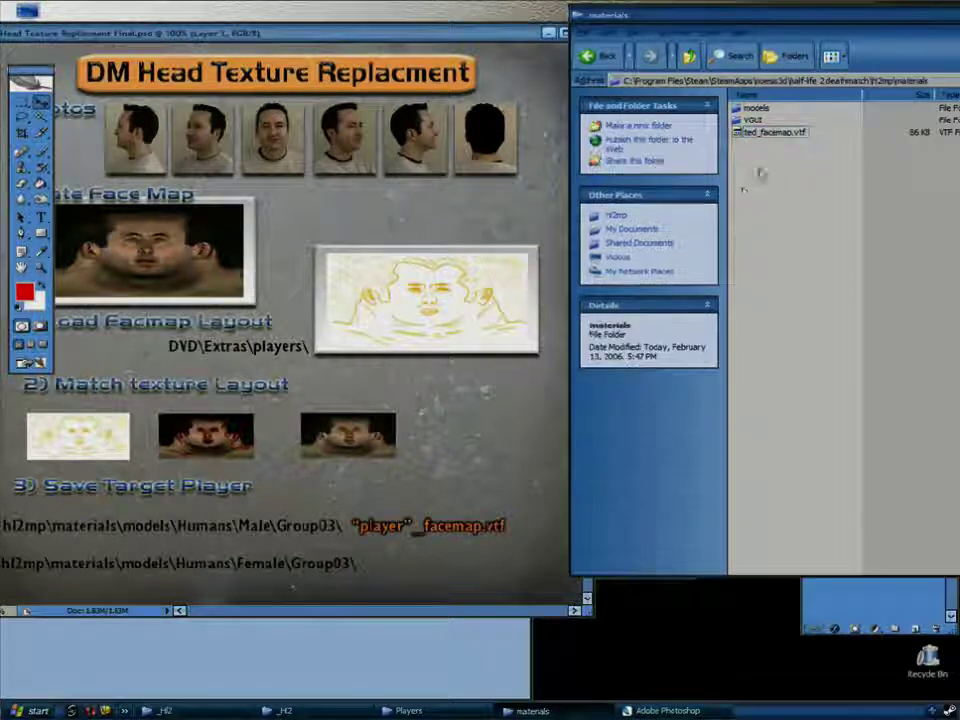
{"action": "left_click_drag", "start_coordinate": [768, 131], "coordinate": [758, 110]}
{"action": "double_click", "coordinate": [758, 110]}
Step: Create a folder named Humans inside the models folder
{"action": "right_click", "coordinate": [755, 162]}
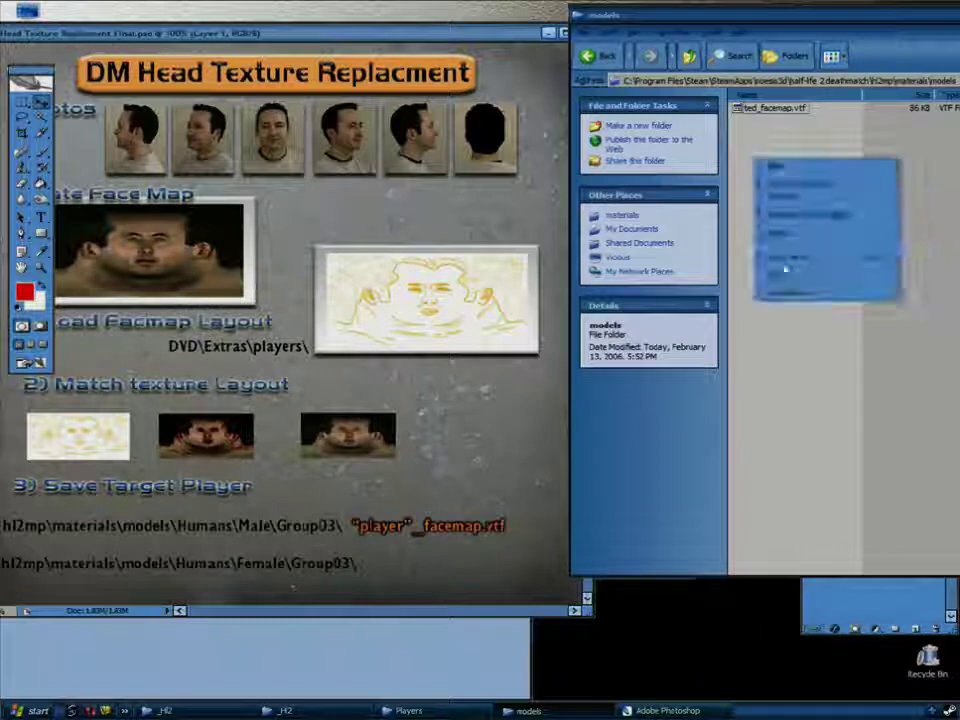
{"action": "mouse_move", "coordinate": [795, 278]}
{"action": "left_click", "coordinate": [640, 275]}
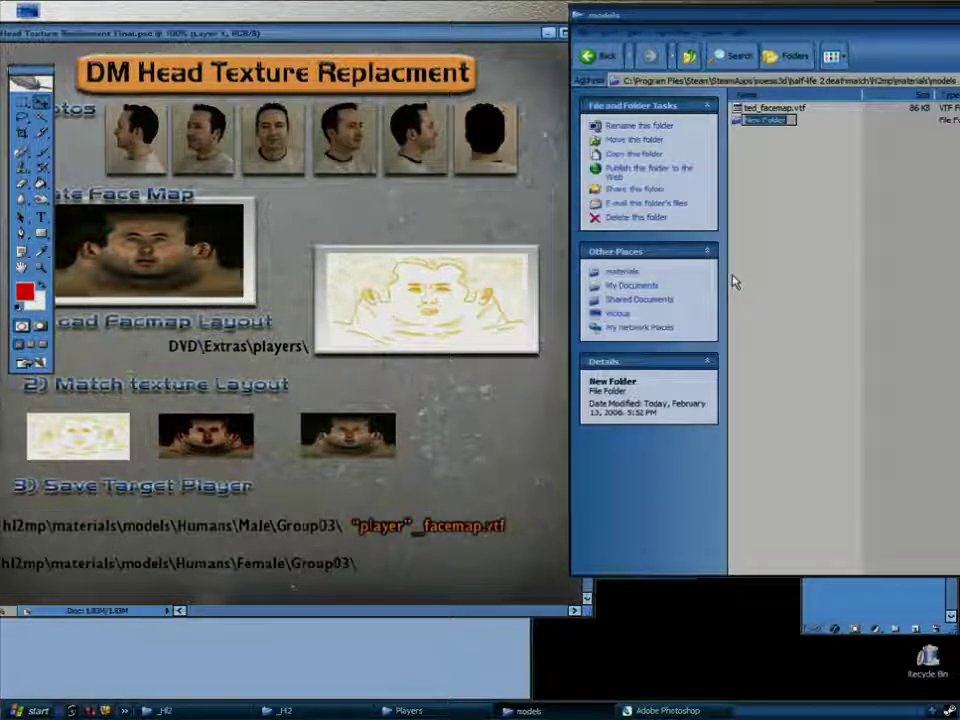
{"action": "type", "text": "Humans"}
{"action": "key", "text": "Return"}
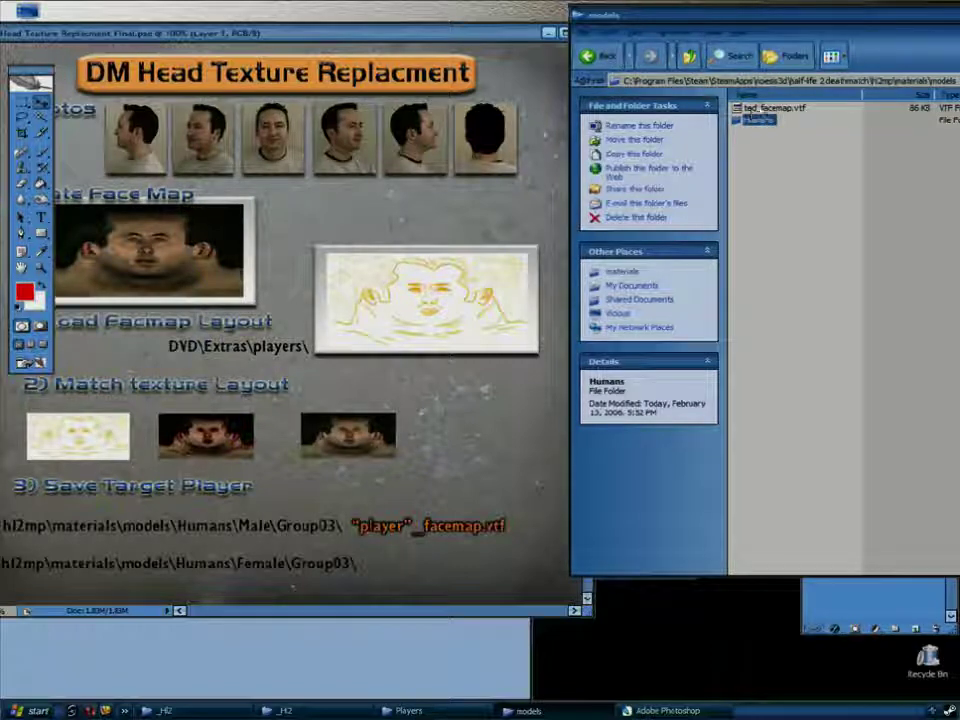
Step: Open the Humans folder and create a folder named Male inside it
{"action": "left_click", "coordinate": [752, 110]}
{"action": "double_click", "coordinate": [752, 120]}
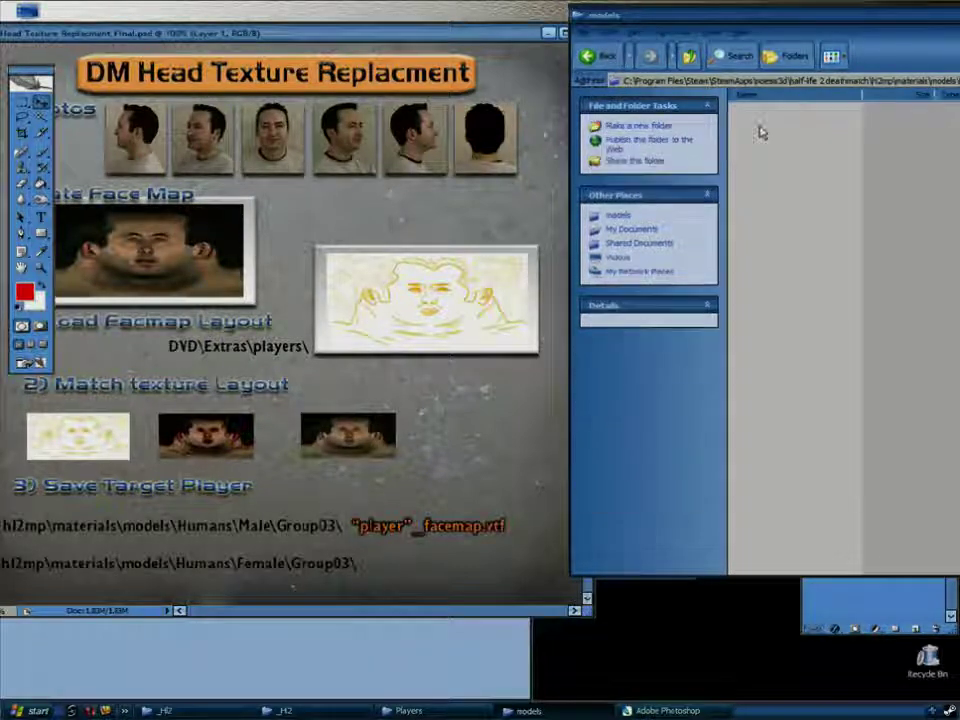
{"action": "right_click", "coordinate": [788, 117]}
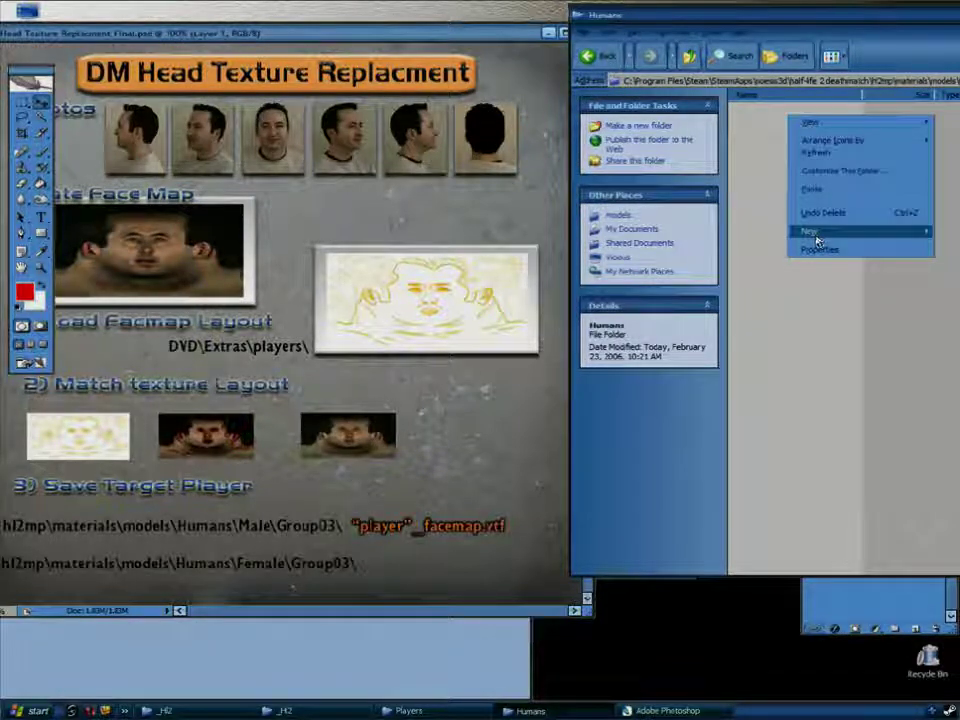
{"action": "mouse_move", "coordinate": [815, 232]}
{"action": "left_click", "coordinate": [710, 242]}
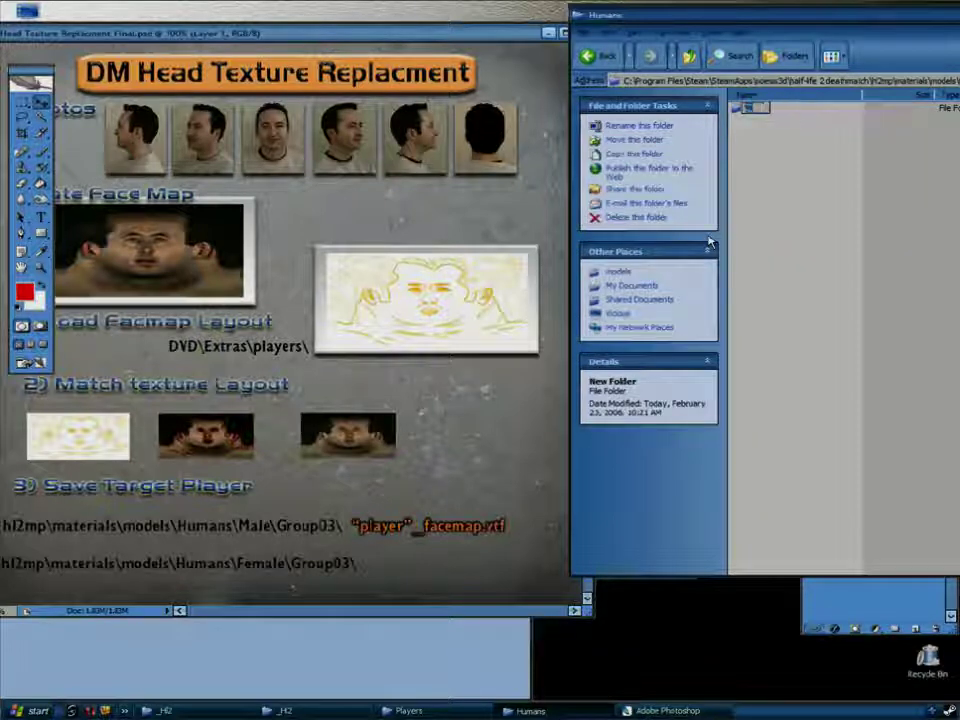
{"action": "type", "text": "Male"}
{"action": "key", "text": "Return"}
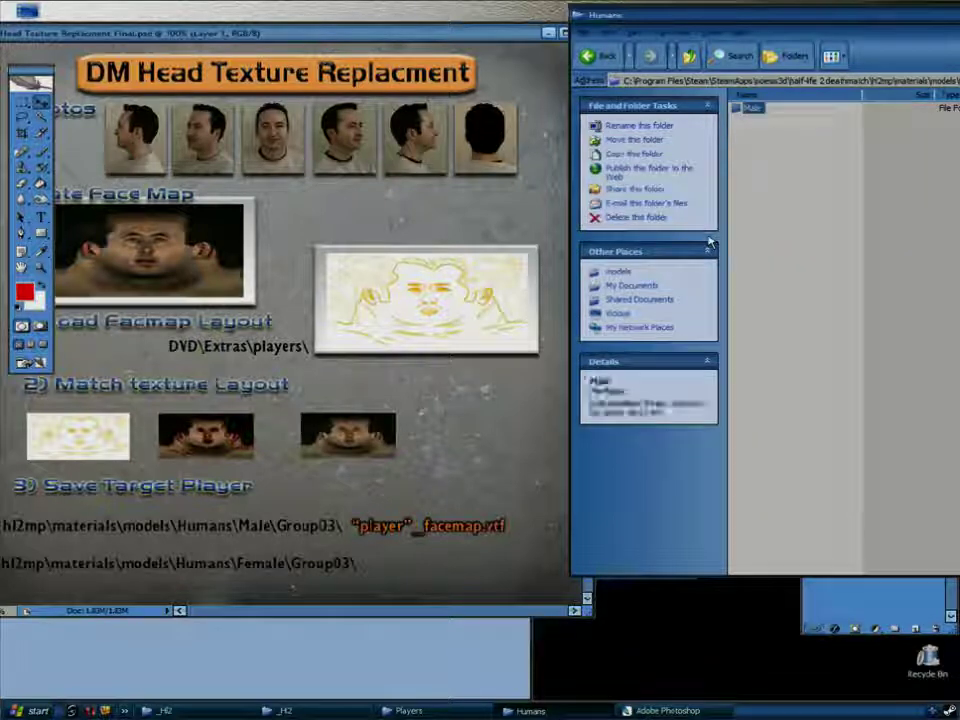
Step: Open the Male folder and create a folder named Group03 inside it
{"action": "double_click", "coordinate": [748, 108]}
{"action": "right_click", "coordinate": [784, 124]}
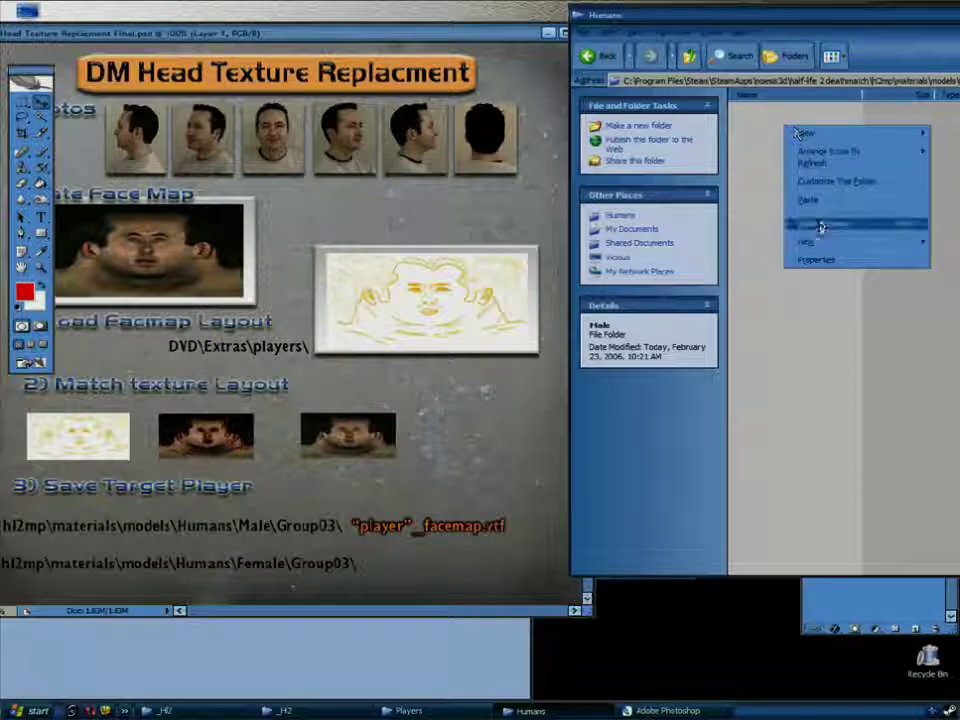
{"action": "mouse_move", "coordinate": [812, 241]}
{"action": "left_click", "coordinate": [731, 245]}
{"action": "type", "text": "Group03"}
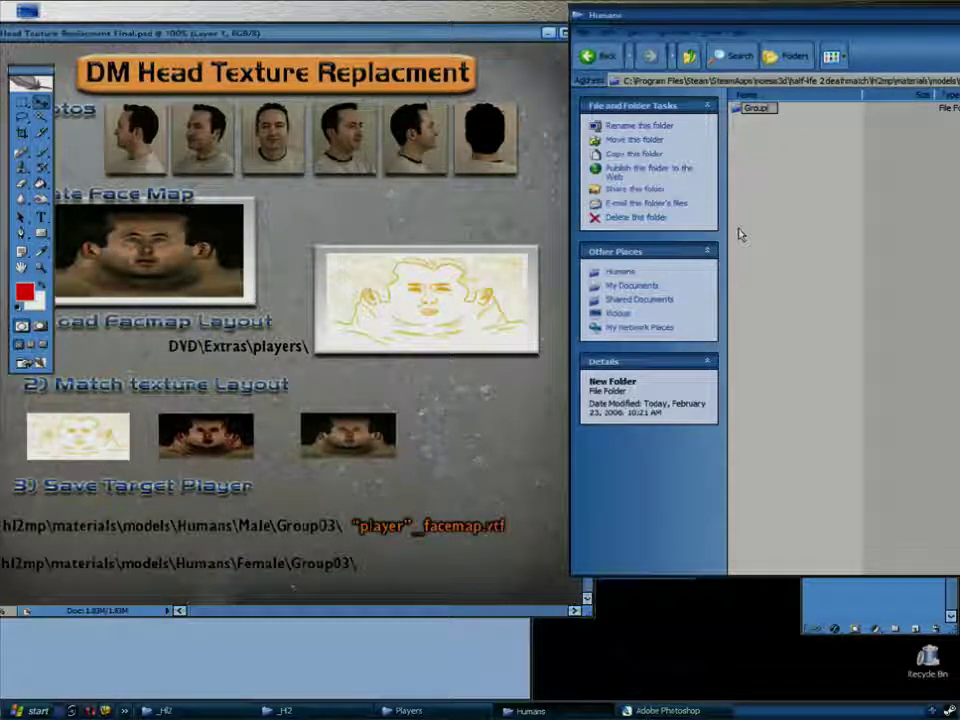
{"action": "left_click", "coordinate": [740, 233]}
Step: Paste ted_facemap.vtf into the Group03 folder
{"action": "double_click", "coordinate": [756, 107]}
{"action": "right_click", "coordinate": [767, 136]}
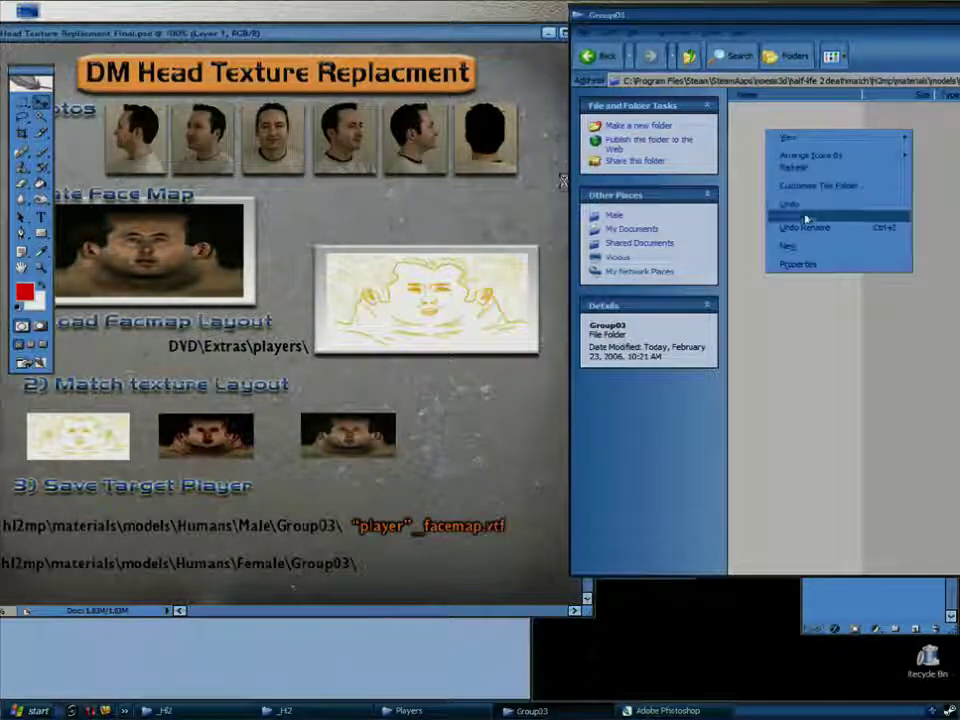
{"action": "left_click", "coordinate": [806, 212]}
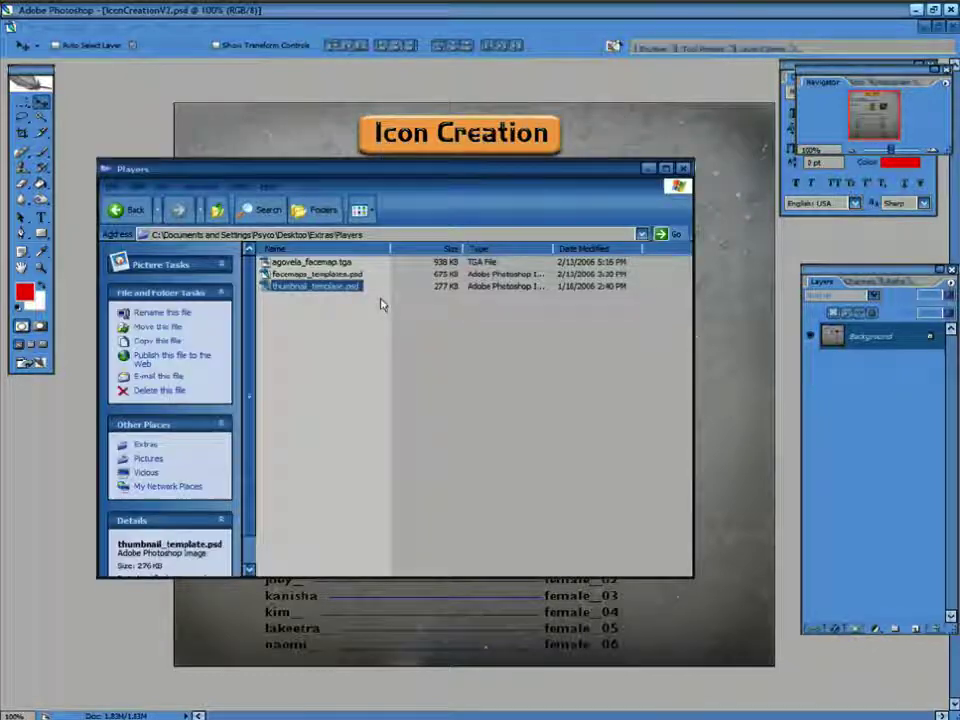
Step: Open thumbnail_template.psd from the Extras\Players folder in Photoshop and restore it to a floating window beside agovela.psd
{"action": "left_click", "coordinate": [326, 366]}
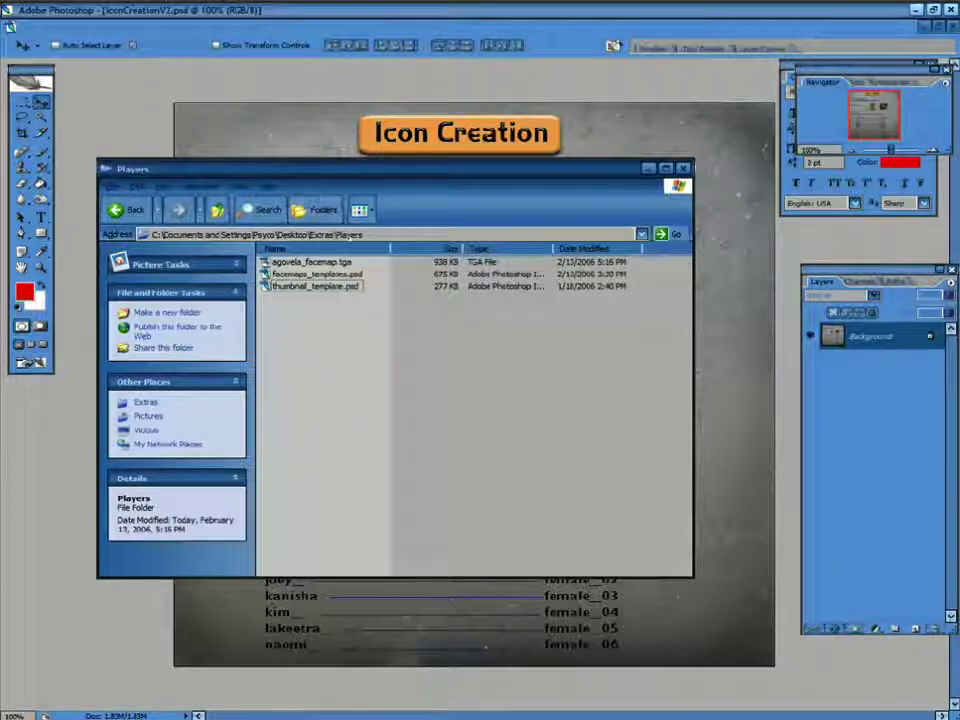
{"action": "double_click", "coordinate": [322, 287]}
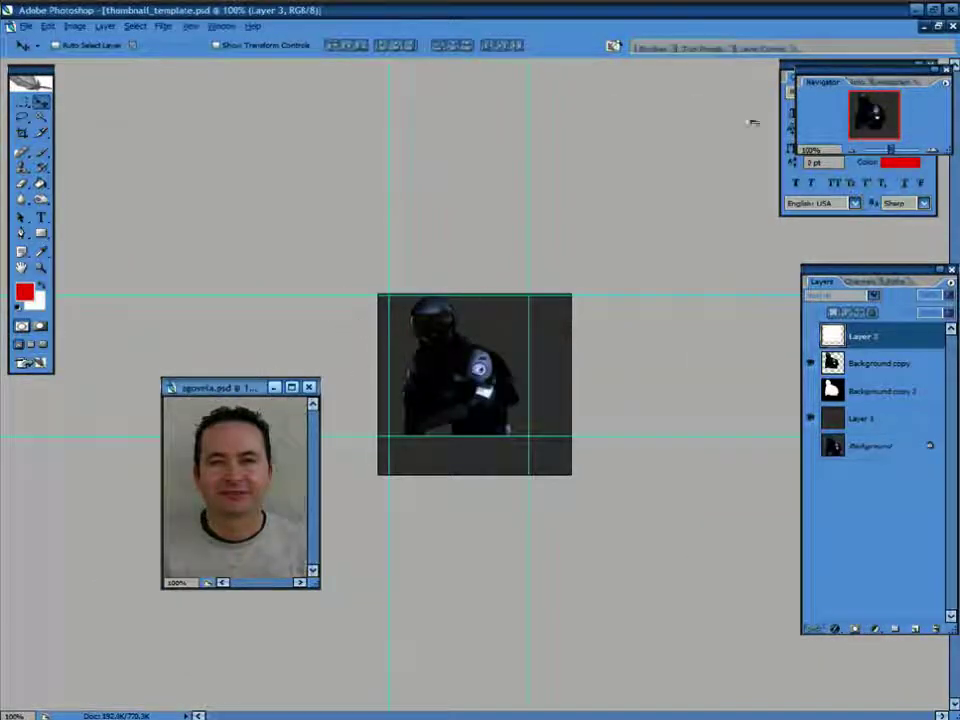
{"action": "left_click", "coordinate": [937, 24]}
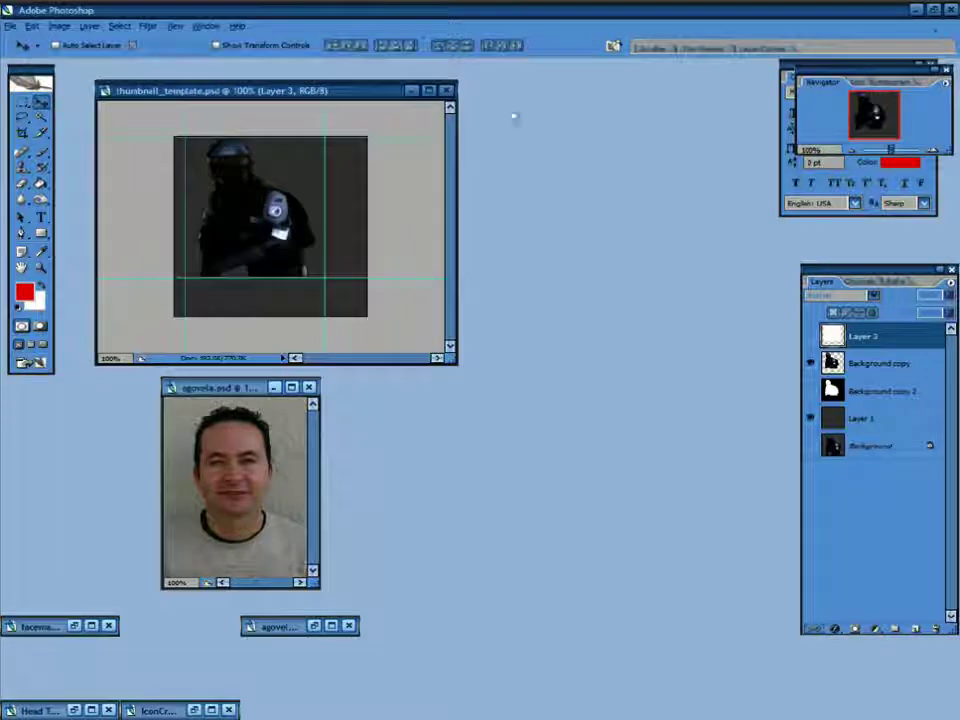
Step: Arrange the thumbnail_template.psd window above the agovela.psd window and enlarge the template window
{"action": "left_click_drag", "start_coordinate": [295, 92], "coordinate": [328, 73]}
{"action": "left_click_drag", "start_coordinate": [235, 390], "coordinate": [291, 386]}
{"action": "left_click", "coordinate": [489, 343]}
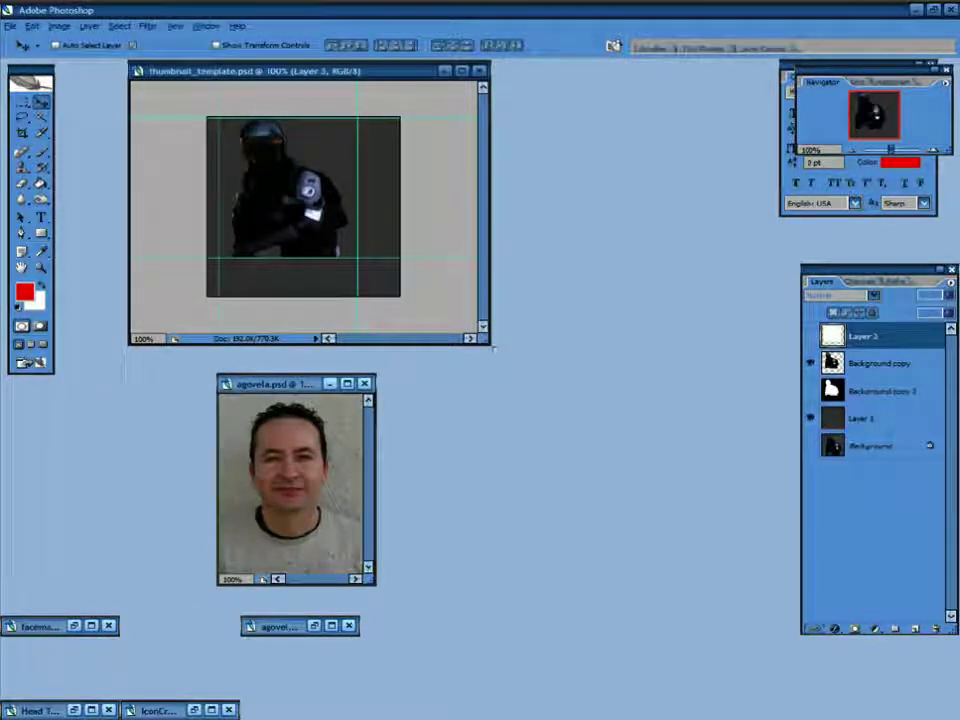
{"action": "left_click_drag", "start_coordinate": [489, 343], "coordinate": [546, 365]}
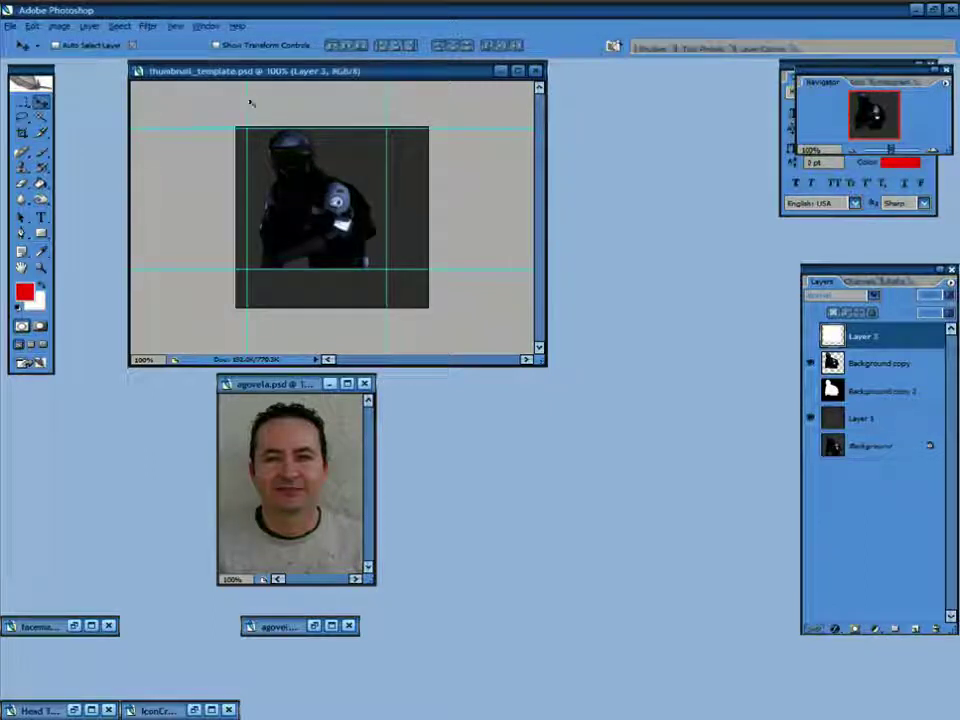
Step: Hide the extras in thumbnail_template.psd and show them again
{"action": "left_click", "coordinate": [182, 27]}
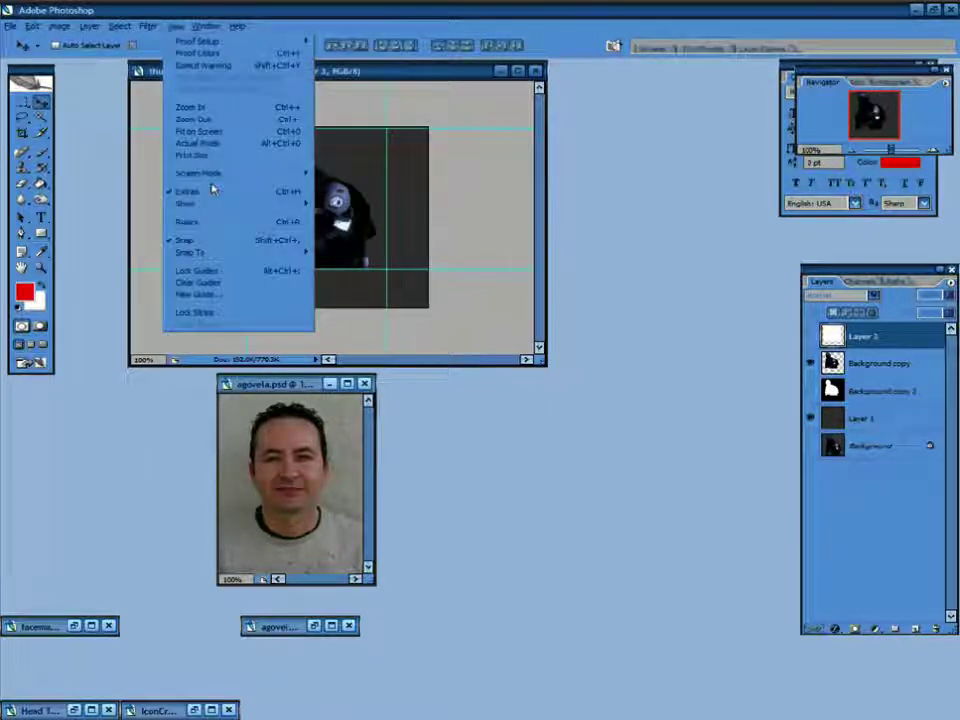
{"action": "left_click", "coordinate": [214, 192]}
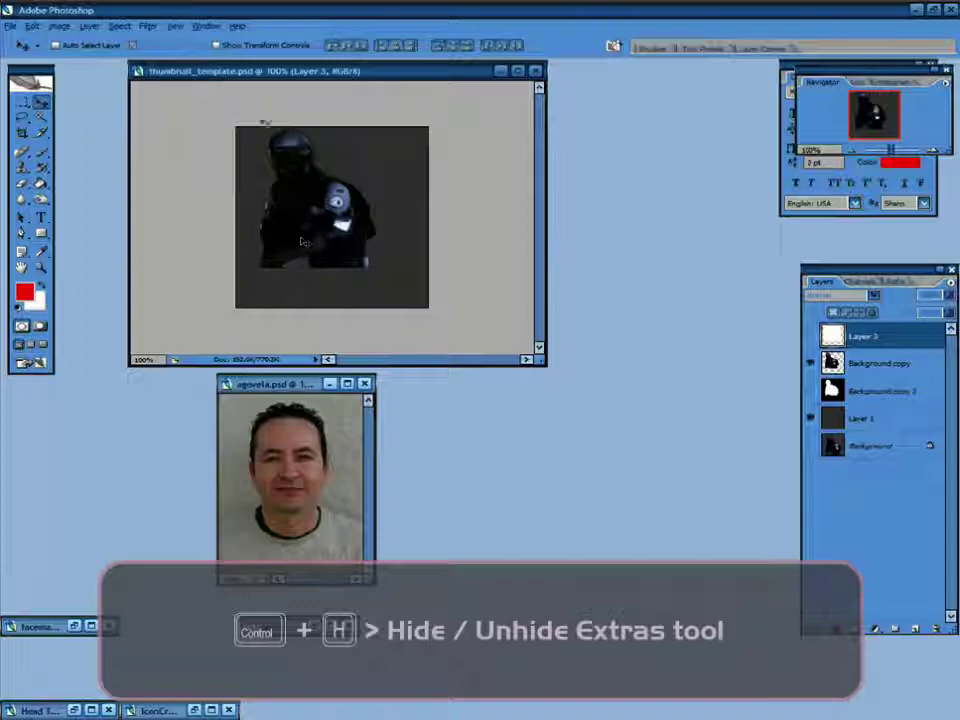
{"action": "left_click", "coordinate": [175, 27]}
{"action": "left_click", "coordinate": [190, 191]}
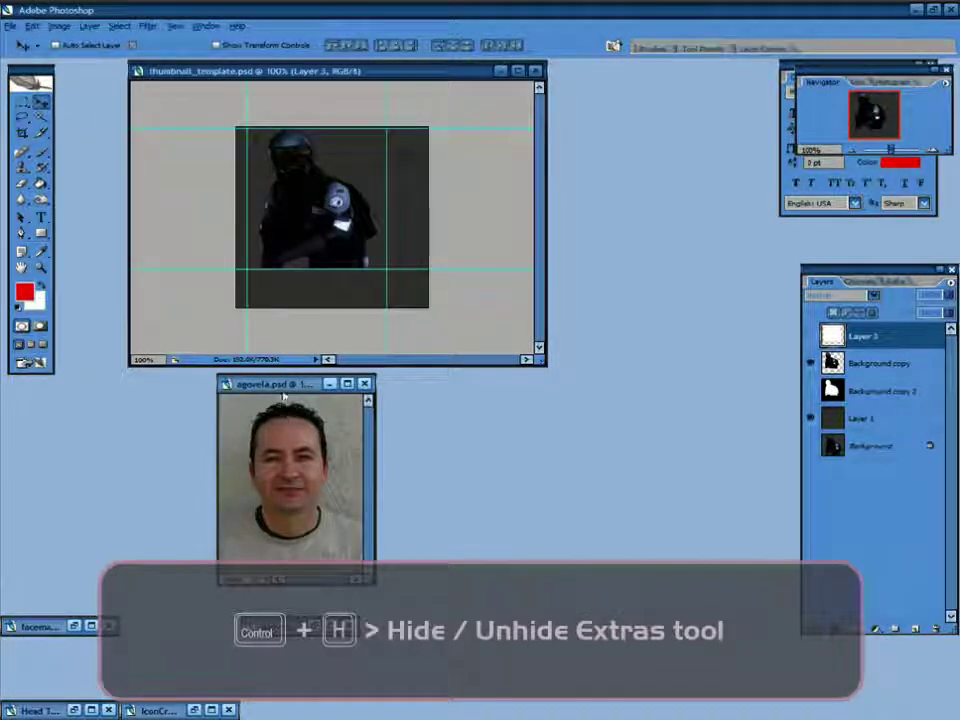
Step: Copy the portrait from agovela.psd into thumbnail_template.psd as a new layer and align its upper-left corner with the guides
{"action": "left_click_drag", "start_coordinate": [290, 384], "coordinate": [281, 390]}
{"action": "left_click_drag", "start_coordinate": [855, 340], "coordinate": [317, 157]}
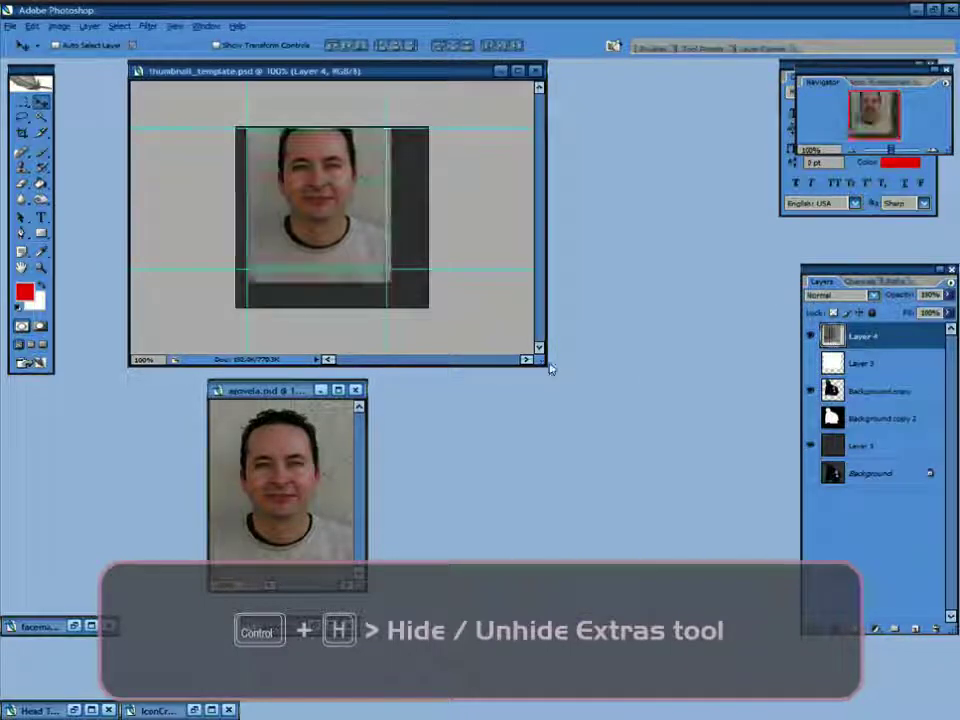
{"action": "left_click_drag", "start_coordinate": [546, 366], "coordinate": [680, 602]}
{"action": "mouse_move", "coordinate": [378, 289]}
{"action": "left_mouse_down"}
{"action": "mouse_move", "coordinate": [375, 328]}
{"action": "mouse_move", "coordinate": [380, 311]}
{"action": "left_mouse_up"}
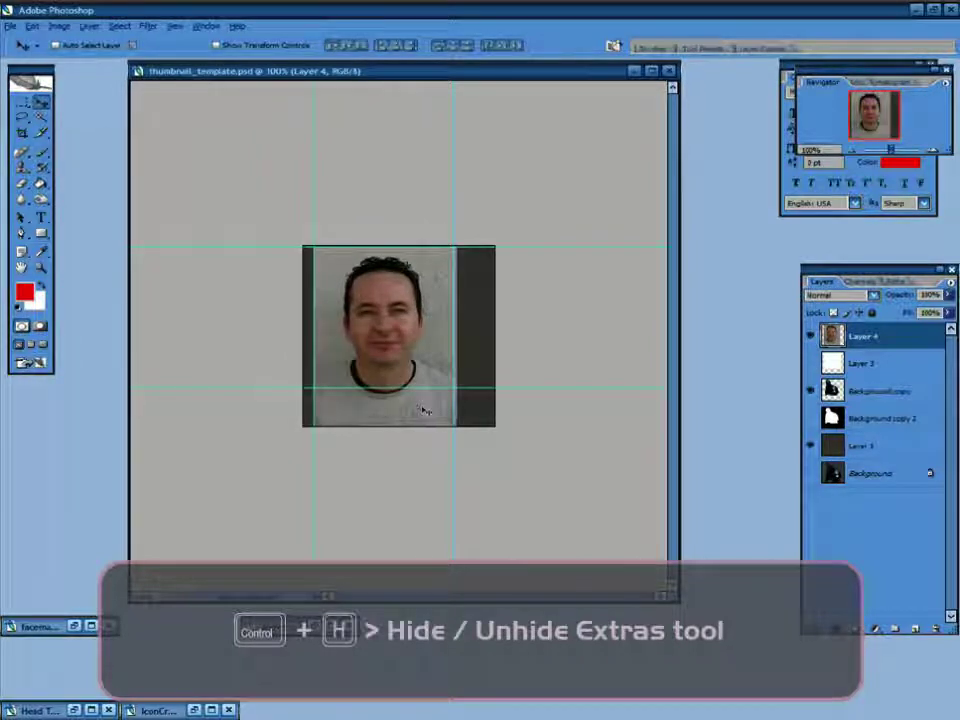
Step: Scale the portrait layer to about 96.9% width and 91.8% height to fit between the vertical guides, and apply the transformation
{"action": "key", "text": "ctrl+t"}
{"action": "mouse_move", "coordinate": [455, 427]}
{"action": "left_mouse_down"}
{"action": "mouse_move", "coordinate": [452, 395]}
{"action": "mouse_move", "coordinate": [452, 419]}
{"action": "mouse_move", "coordinate": [446, 407]}
{"action": "left_mouse_up"}
{"action": "left_click", "coordinate": [24, 102]}
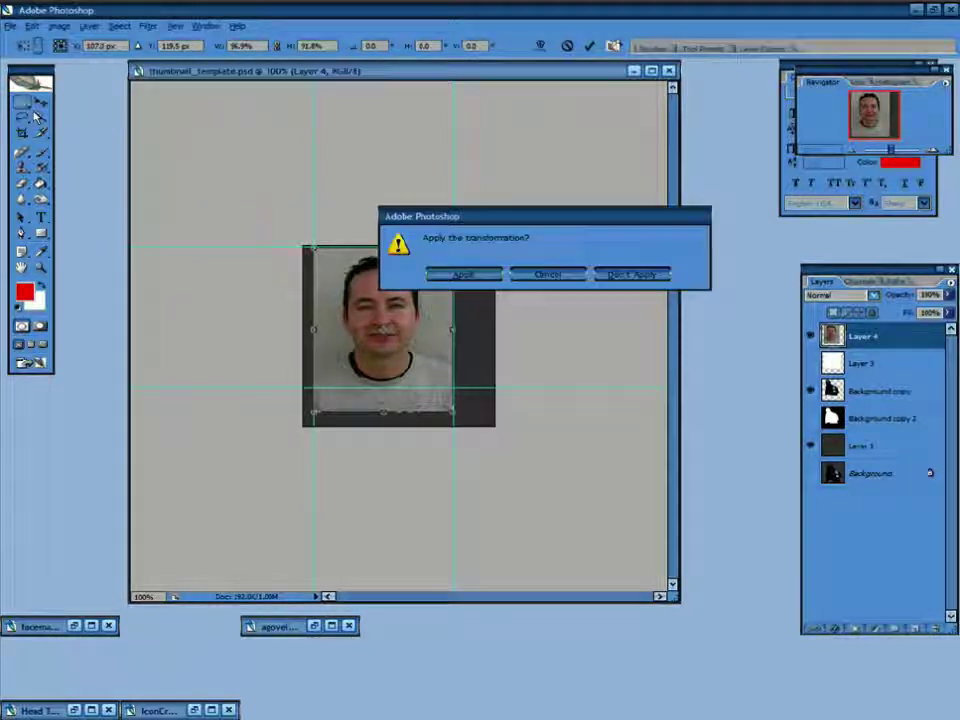
{"action": "left_click", "coordinate": [479, 275]}
Step: Delete the part of the portrait below the lower horizontal guide using a rectangular selection, and deselect
{"action": "left_click_drag", "start_coordinate": [274, 484], "coordinate": [511, 387]}
{"action": "key", "text": "Delete"}
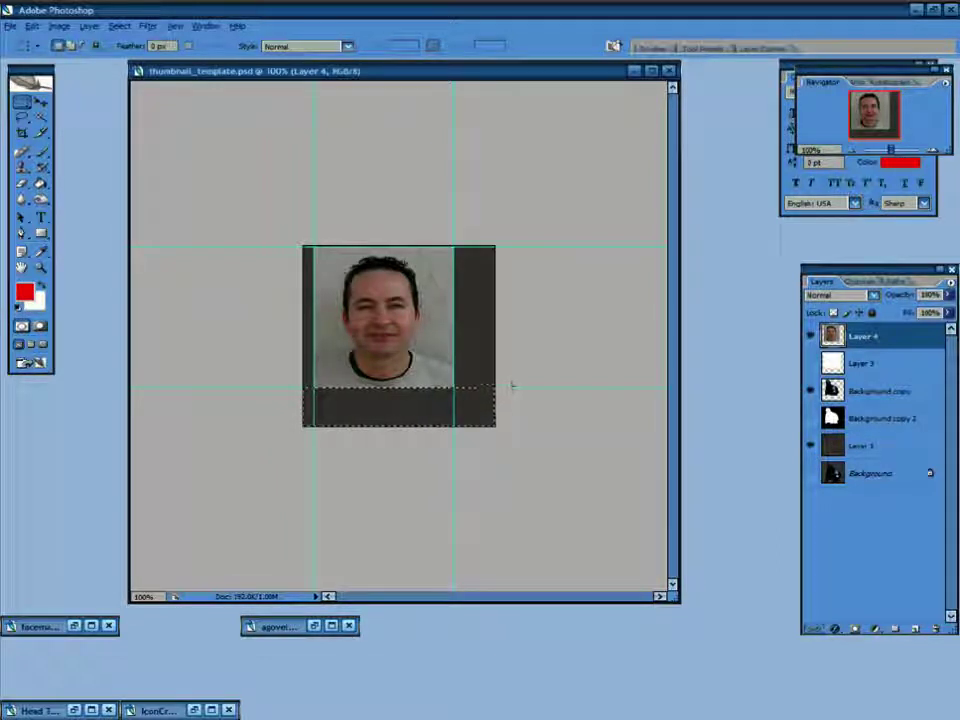
{"action": "key", "text": "ctrl+d"}
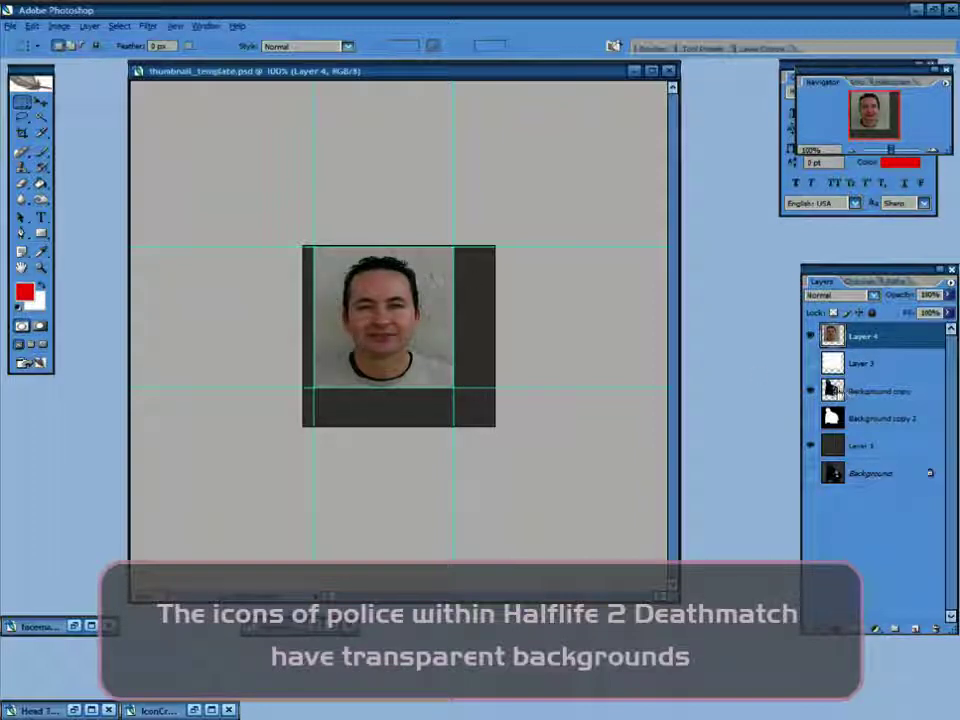
{"action": "left_click", "coordinate": [833, 391]}
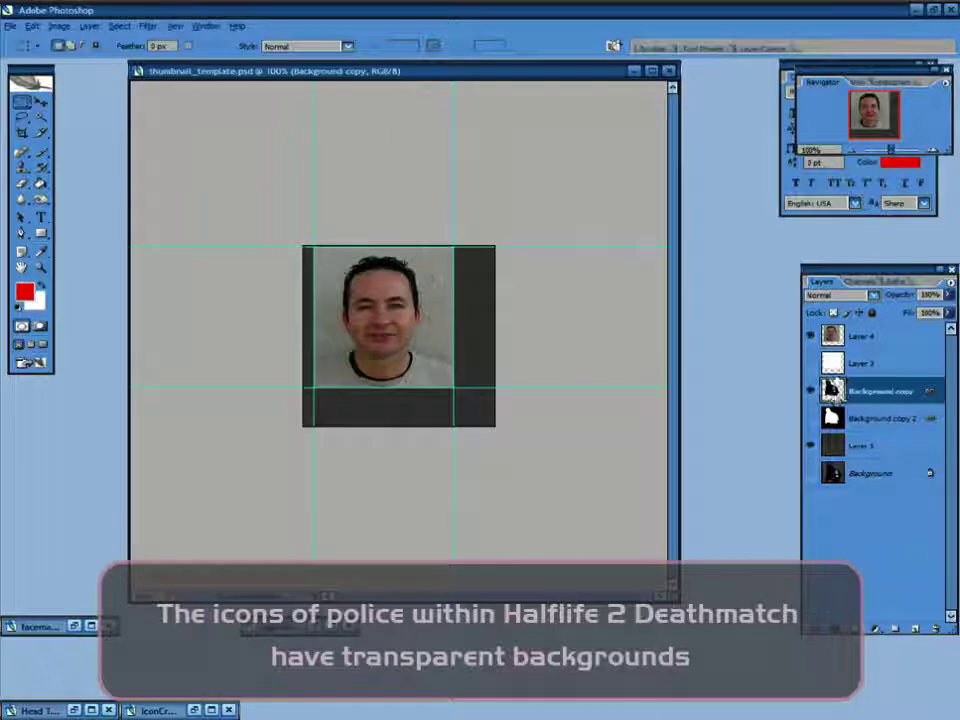
{"action": "left_click", "coordinate": [852, 336]}
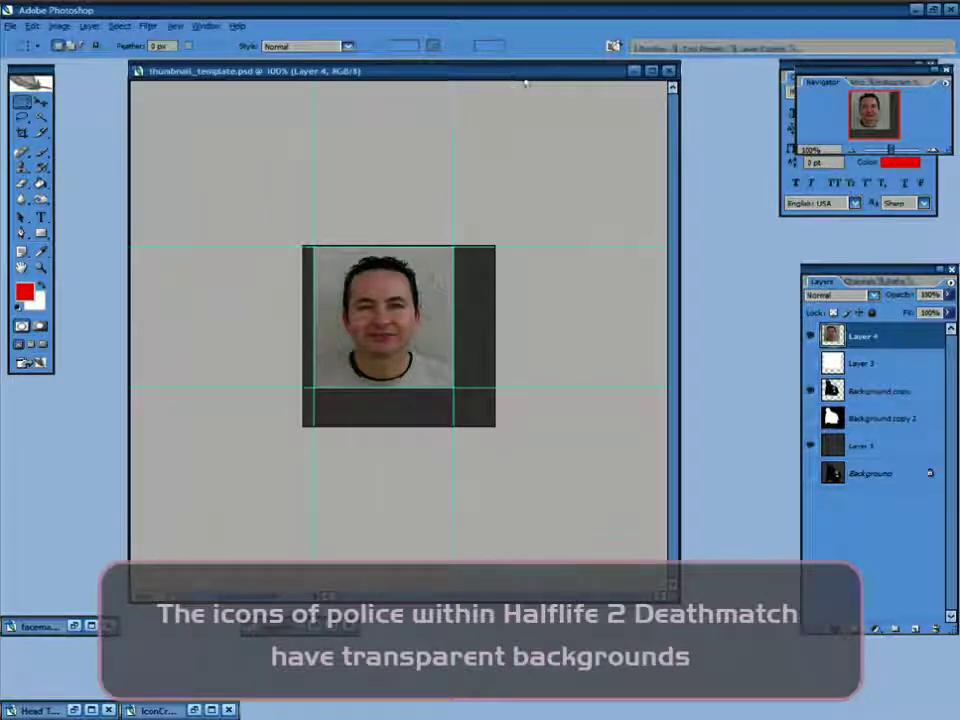
{"action": "left_click_drag", "start_coordinate": [470, 71], "coordinate": [544, 78]}
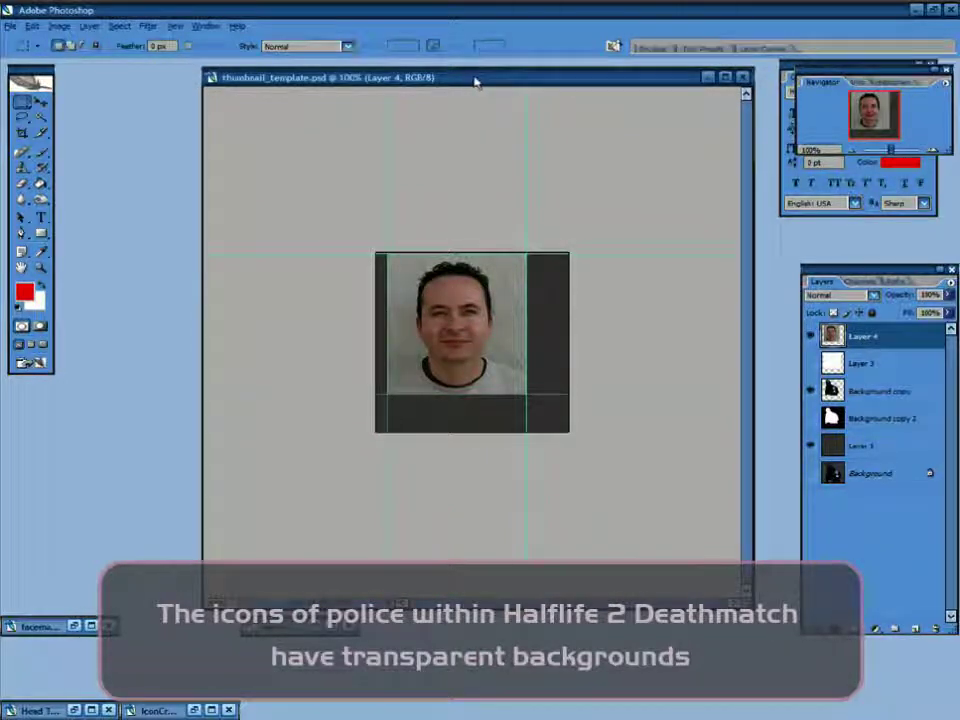
{"action": "left_click_drag", "start_coordinate": [576, 84], "coordinate": [679, 87]}
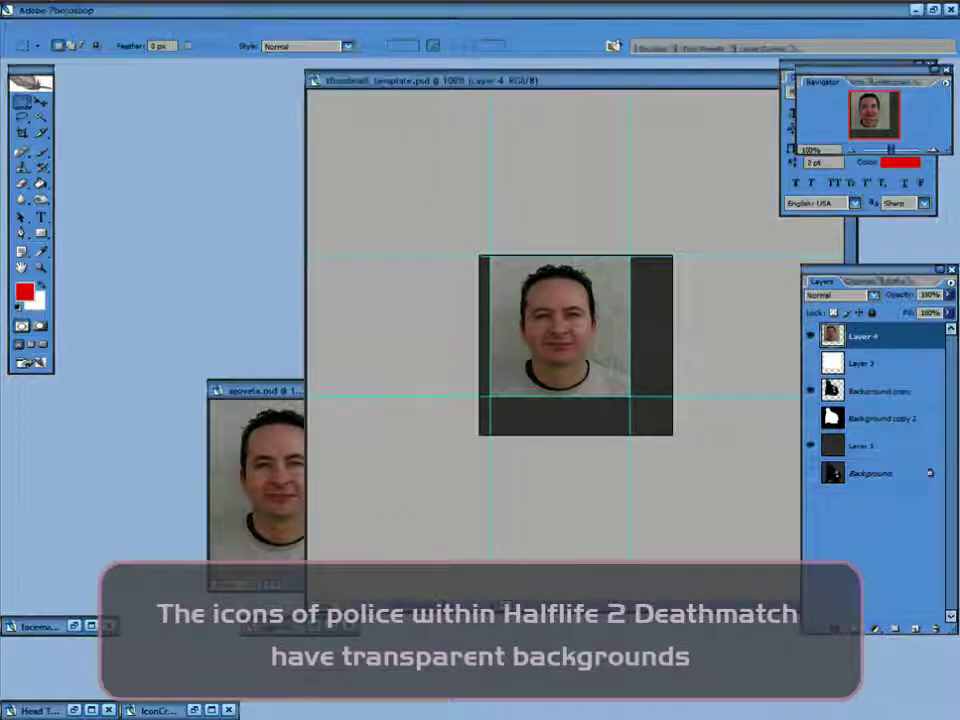
Step: Check IconCreationV2.psd for the icon's save folder and file name for the ted template, and return to thumbnail_template.psd
{"action": "left_click", "coordinate": [195, 710]}
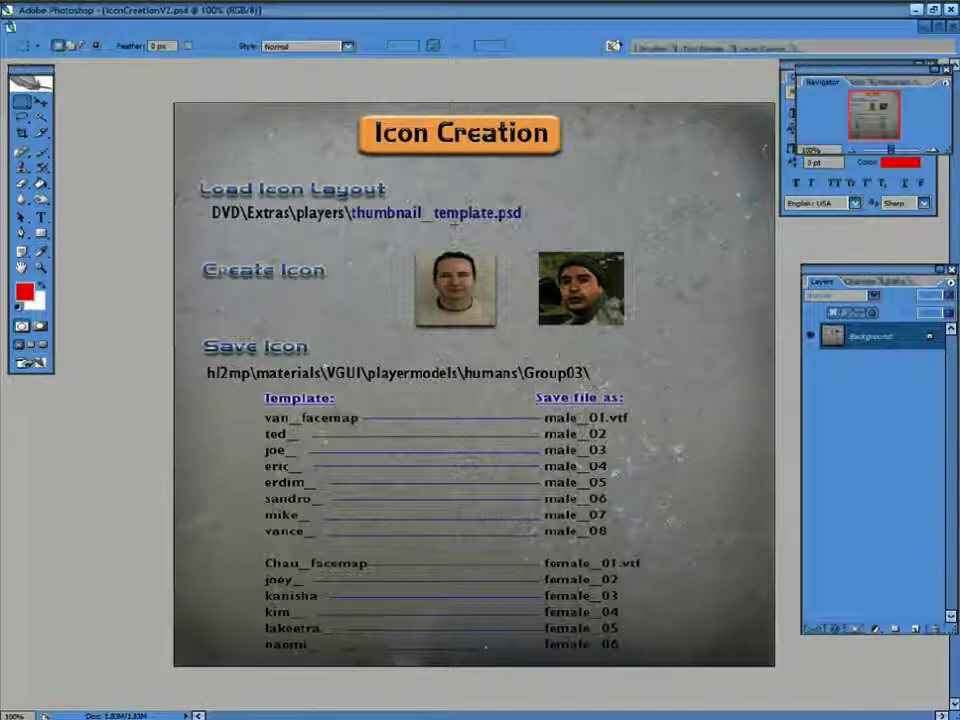
{"action": "left_click", "coordinate": [222, 26]}
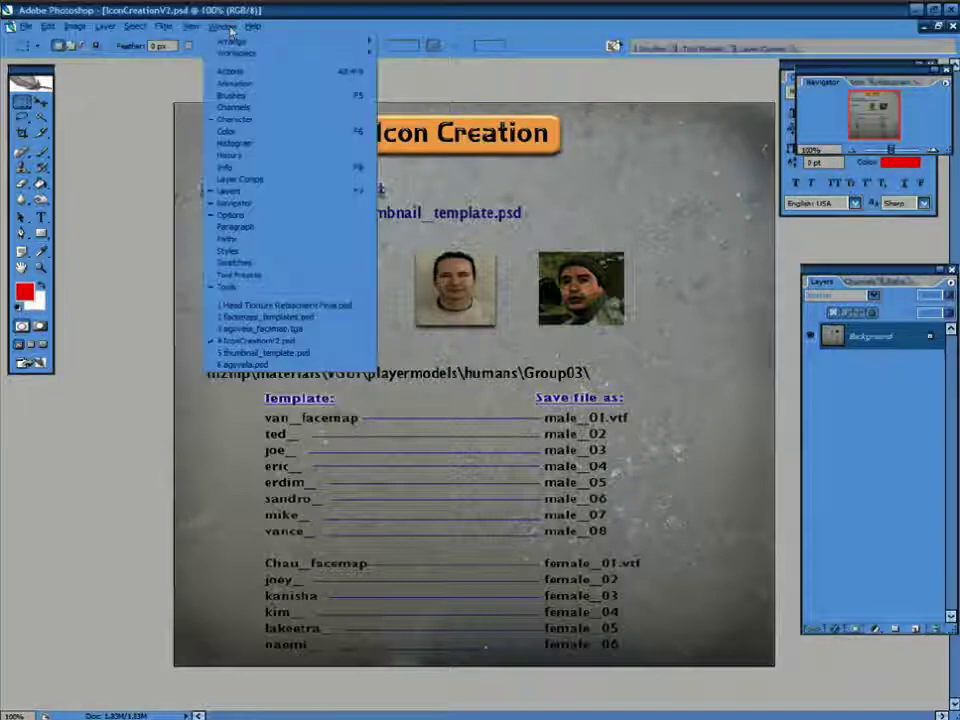
{"action": "left_click", "coordinate": [295, 354]}
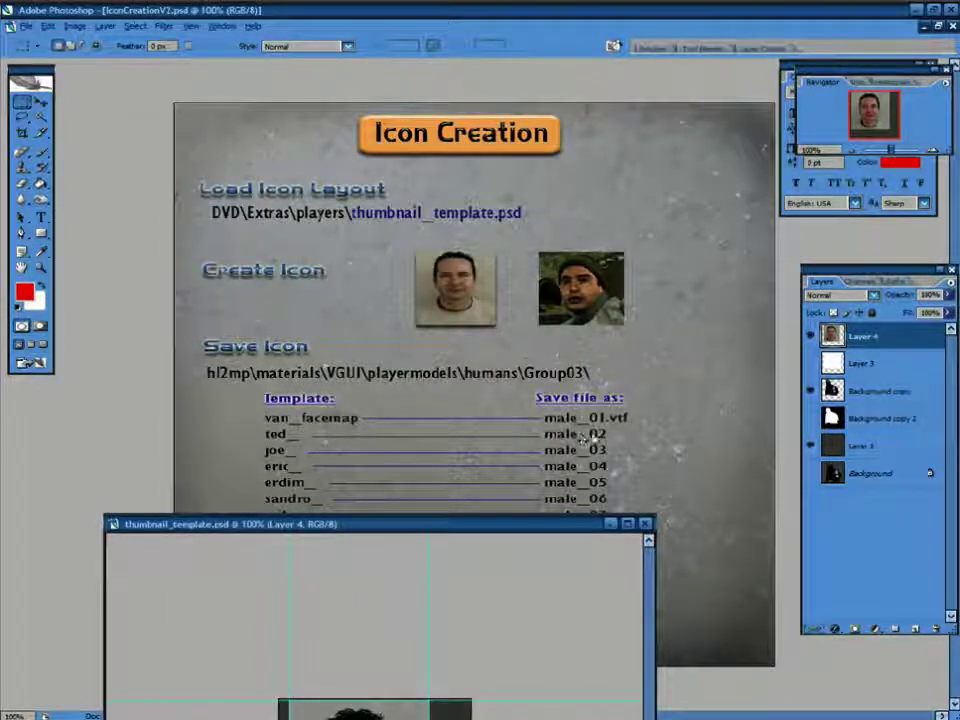
{"action": "left_click_drag", "start_coordinate": [487, 527], "coordinate": [534, 106]}
Step: Start saving thumbnail_template.psd under a new name and browse to half-life 2 deathmatch\hl2mp\materialsrc in the Steam SteamApps folder
{"action": "left_click", "coordinate": [25, 26]}
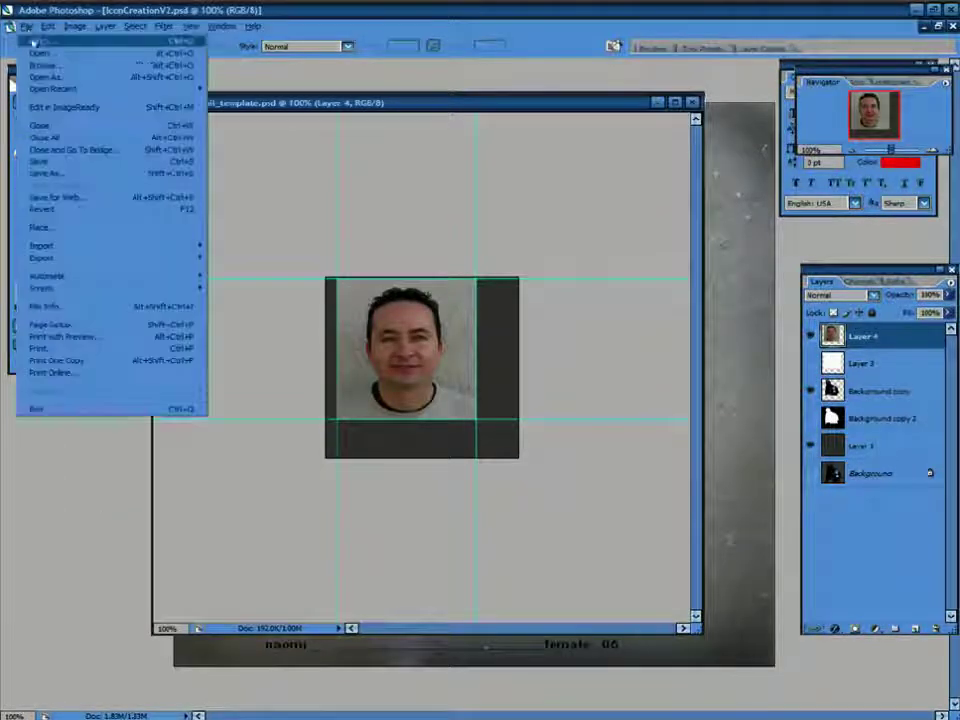
{"action": "left_click", "coordinate": [72, 176]}
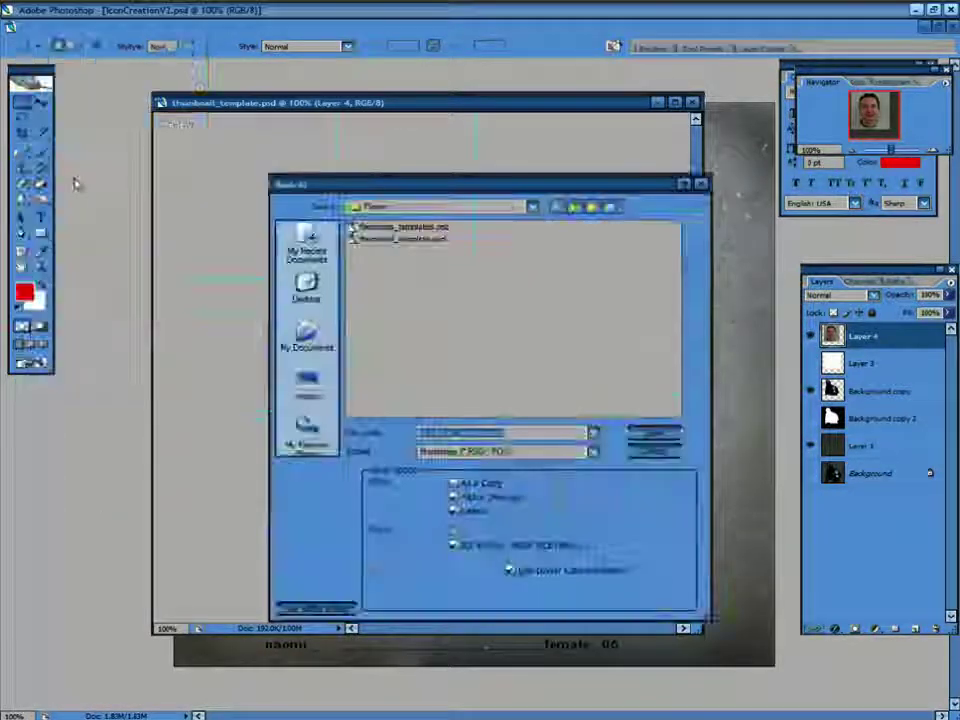
{"action": "left_click", "coordinate": [484, 208]}
{"action": "left_click", "coordinate": [411, 267]}
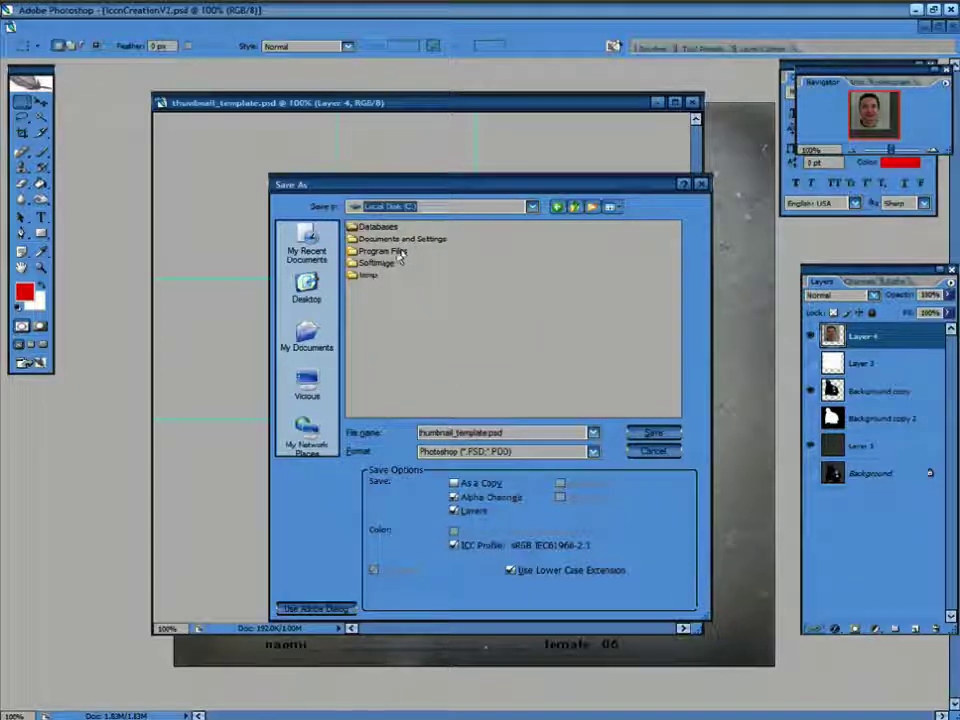
{"action": "double_click", "coordinate": [385, 248]}
{"action": "double_click", "coordinate": [374, 322]}
{"action": "left_click", "coordinate": [386, 231]}
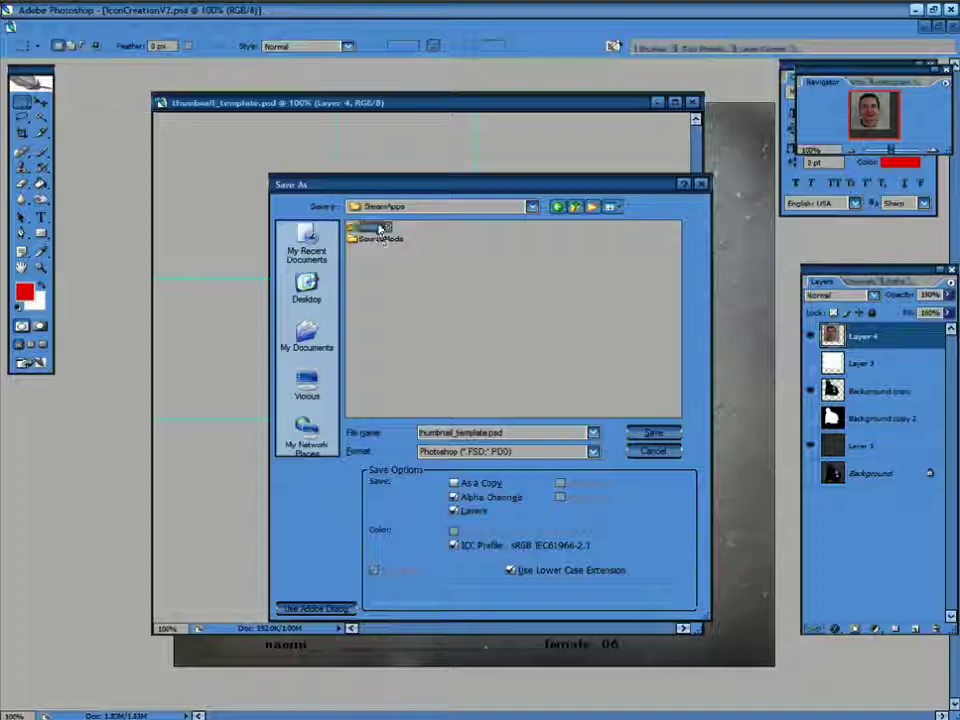
{"action": "double_click", "coordinate": [380, 229]}
{"action": "double_click", "coordinate": [389, 302]}
{"action": "double_click", "coordinate": [369, 278]}
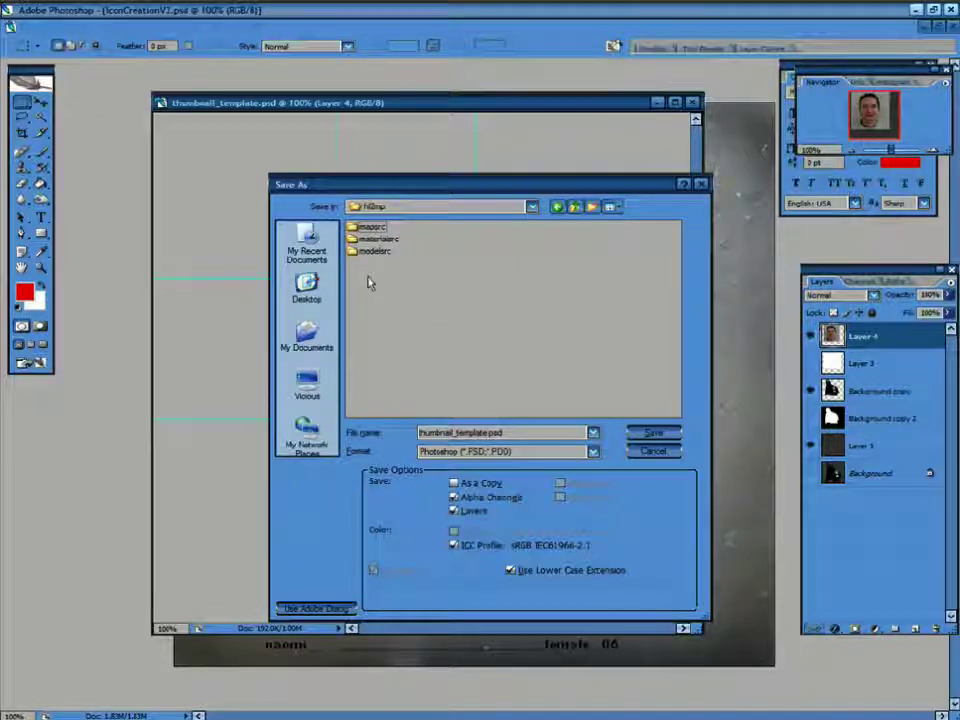
{"action": "double_click", "coordinate": [380, 240]}
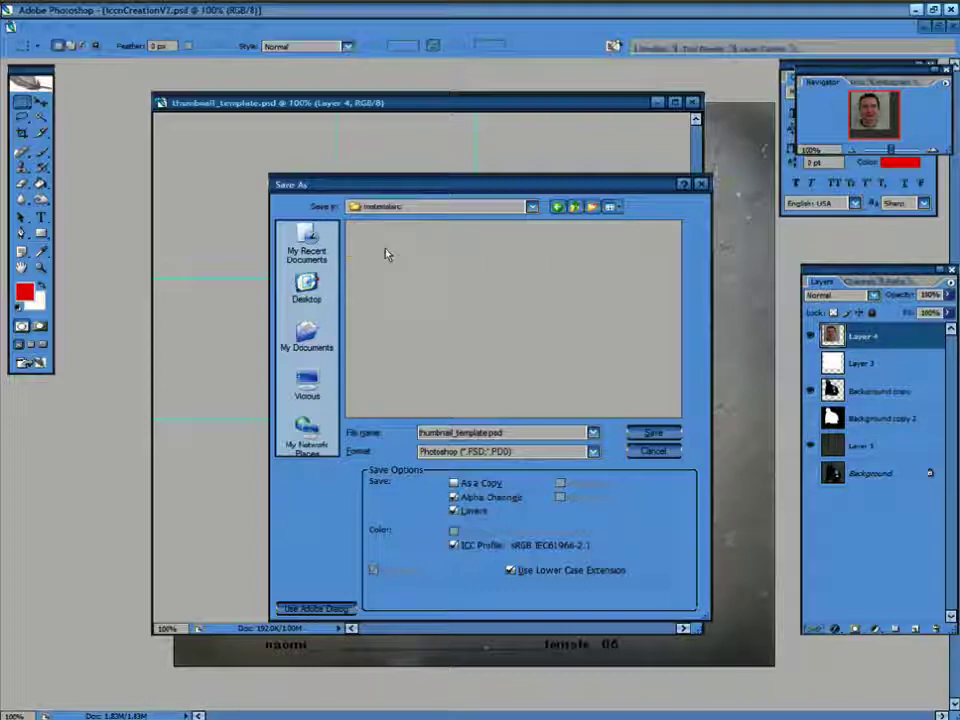
Step: Save the icon in Targa format as Male_02.tga in the materialsrc folder
{"action": "double_click", "coordinate": [485, 430]}
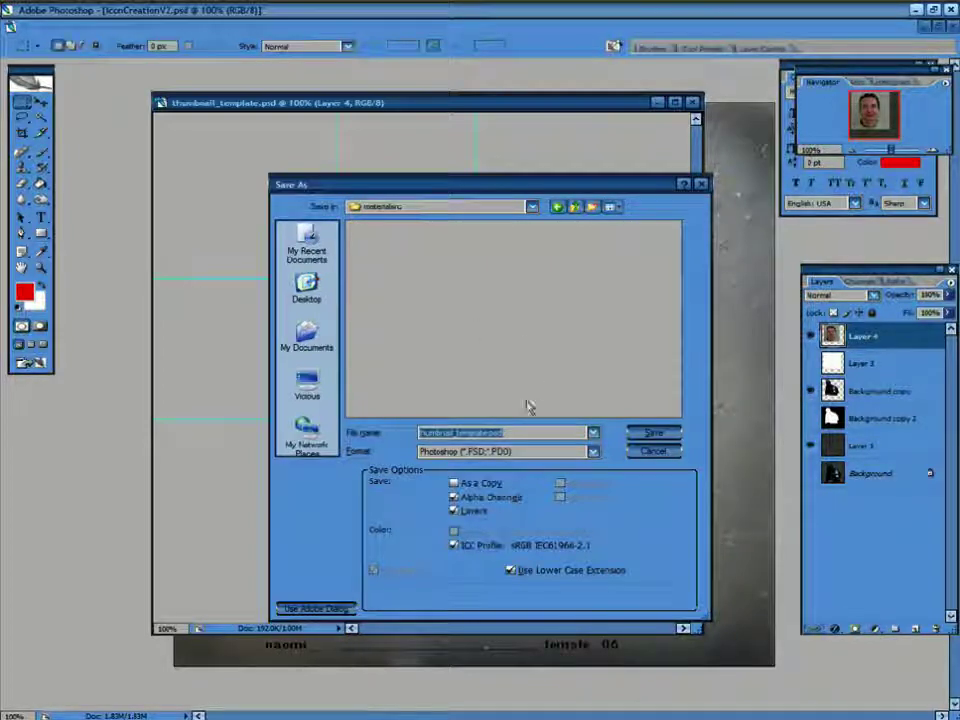
{"action": "left_click", "coordinate": [510, 452]}
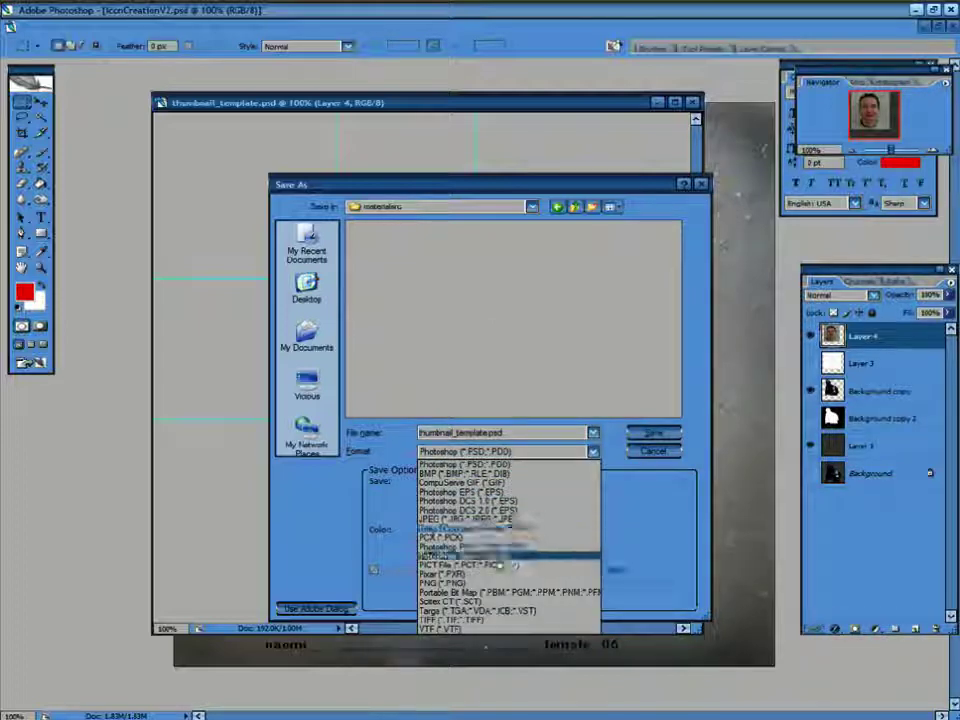
{"action": "left_click", "coordinate": [493, 610]}
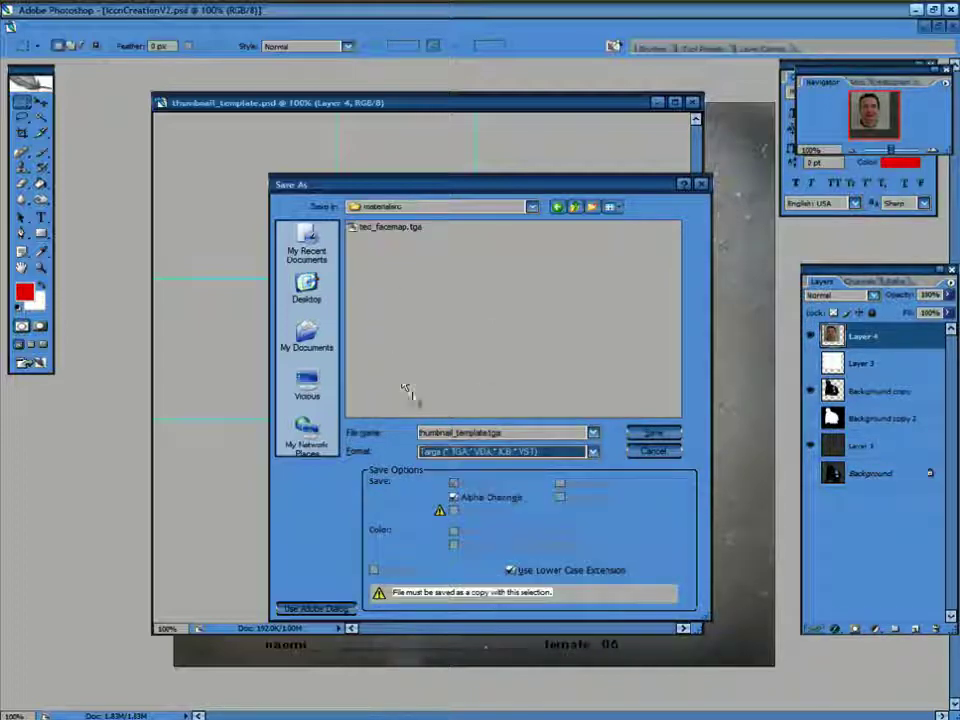
{"action": "double_click", "coordinate": [477, 432]}
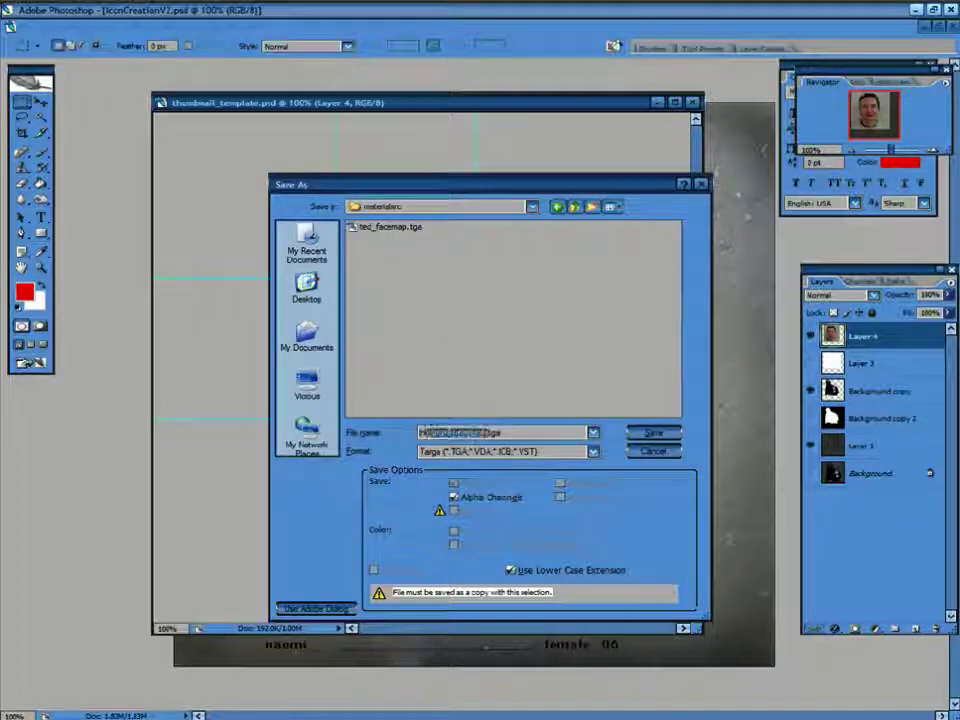
{"action": "key", "text": "BackSpace"}
{"action": "type", "text": "Male_02"}
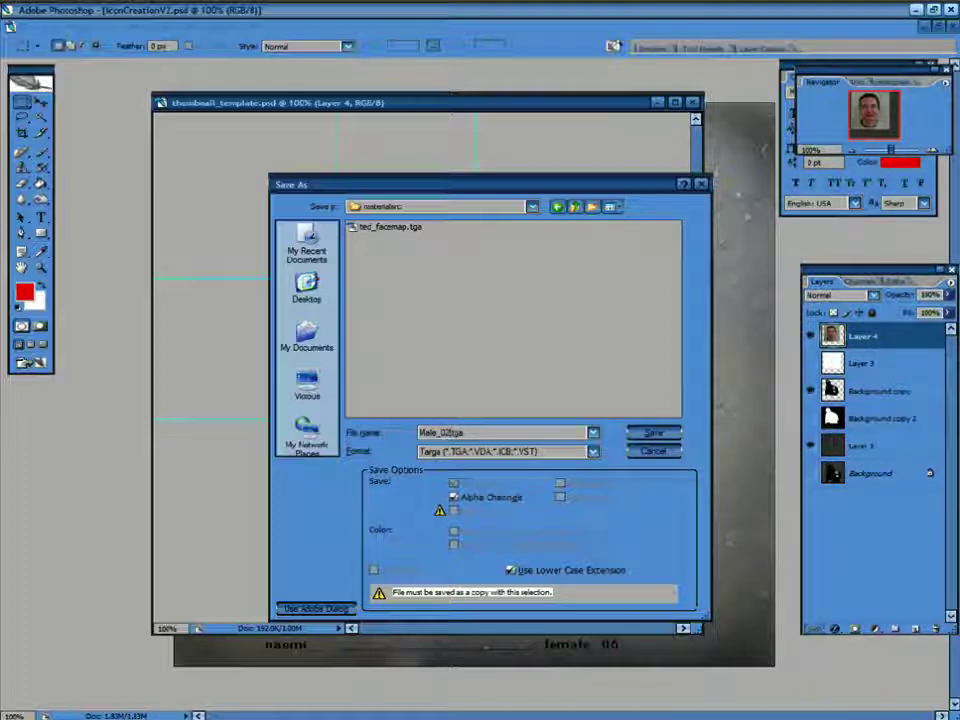
{"action": "left_click_drag", "start_coordinate": [551, 187], "coordinate": [354, 231]}
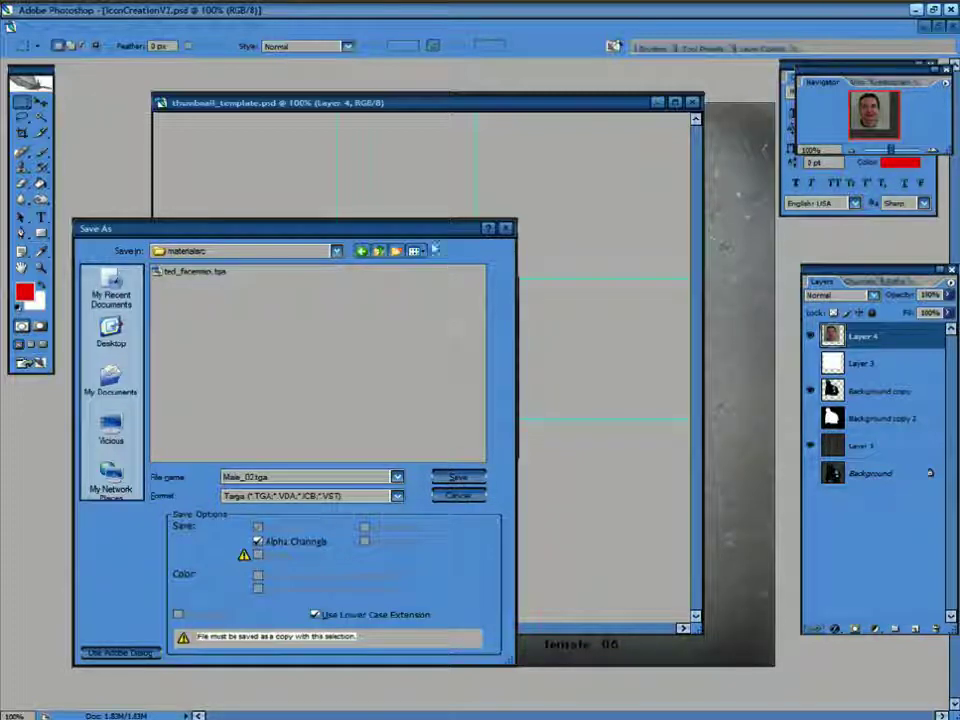
{"action": "left_click_drag", "start_coordinate": [414, 231], "coordinate": [580, 184]}
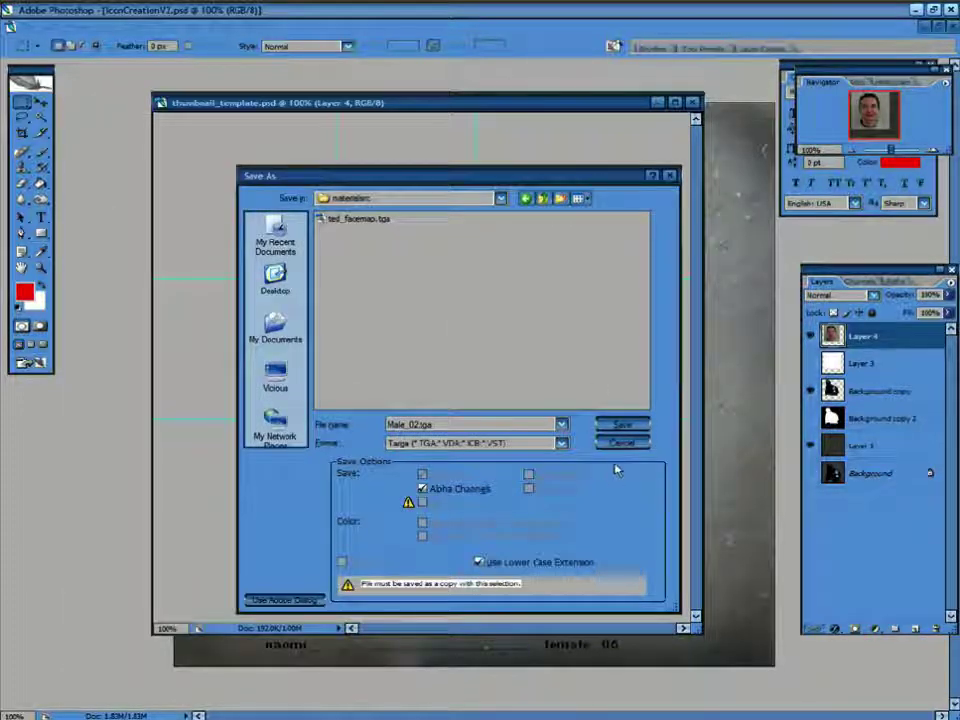
{"action": "left_click", "coordinate": [619, 422]}
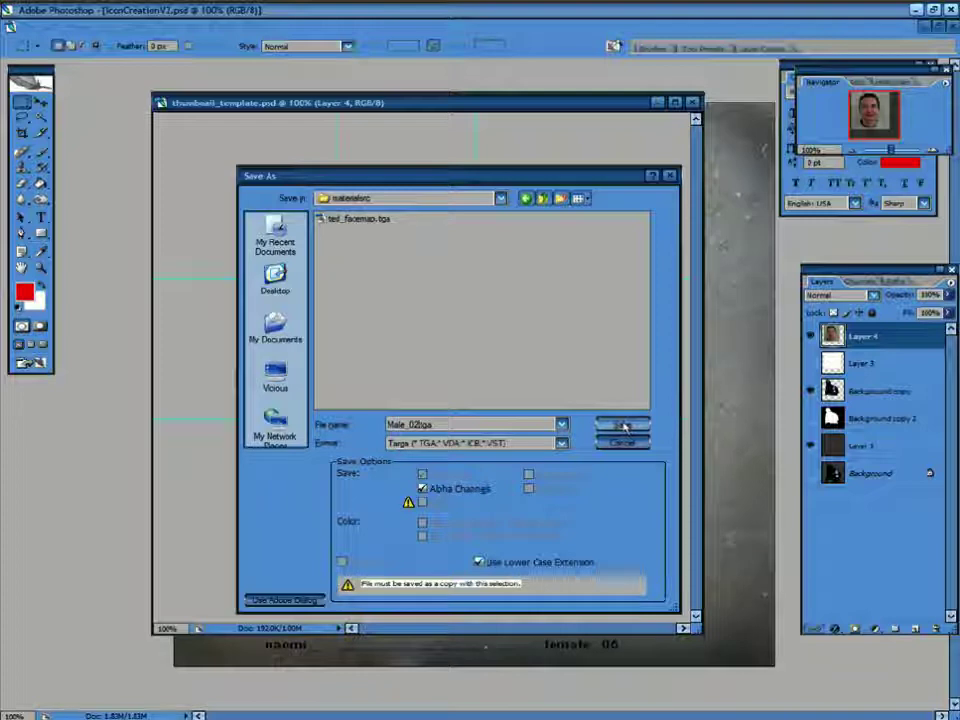
{"action": "left_click", "coordinate": [620, 425]}
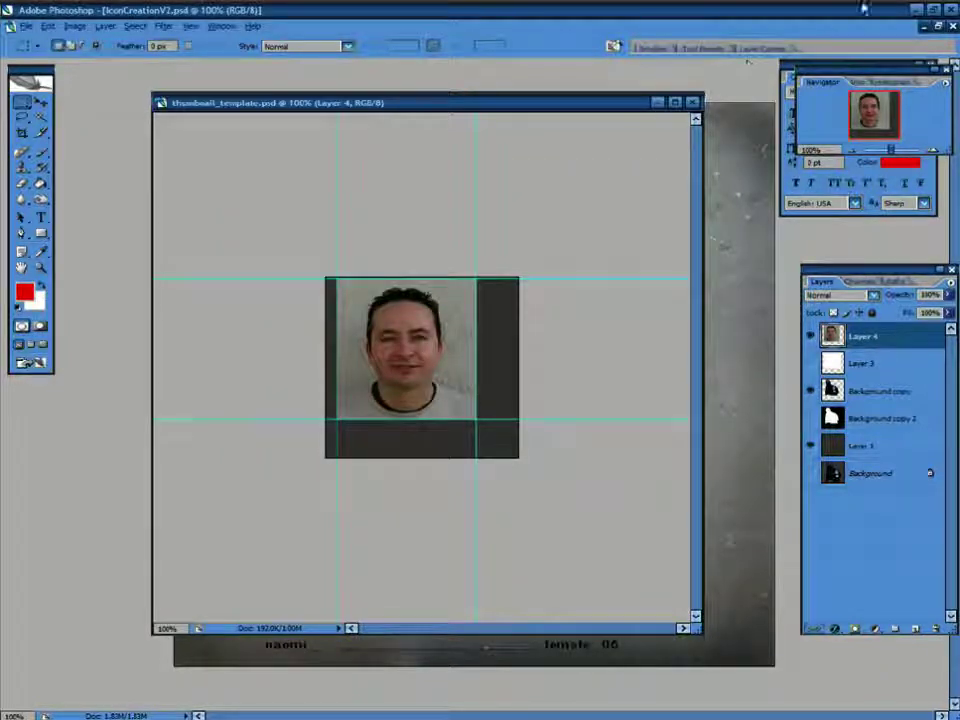
Step: Switch from Photoshop to the Group03 folder window and go up to the Steam account's folder inside SteamApps
{"action": "left_click", "coordinate": [917, 9]}
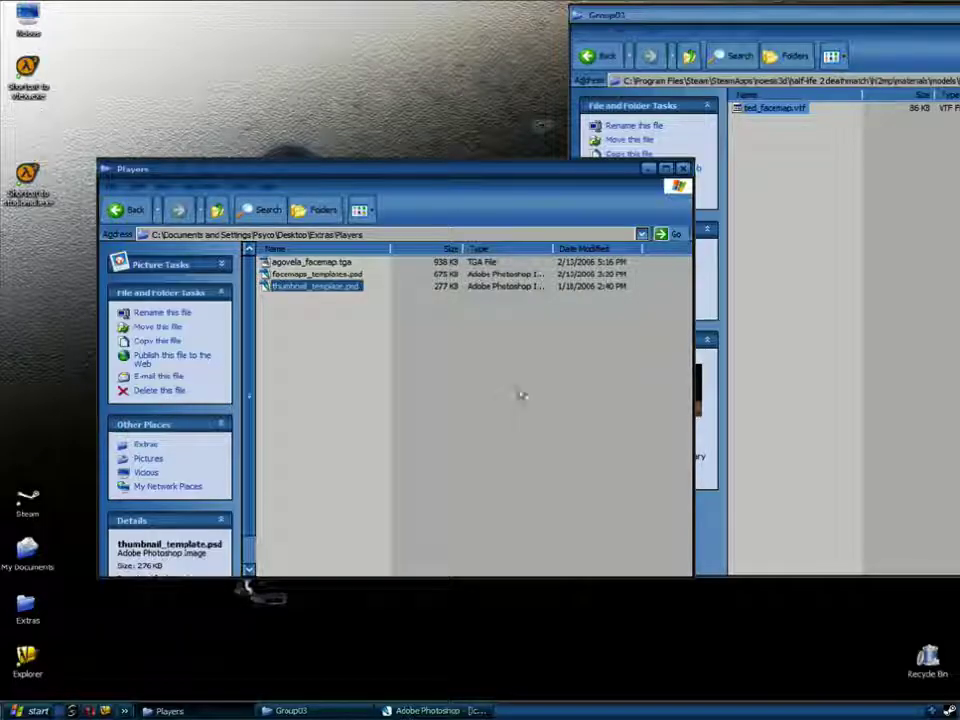
{"action": "left_click", "coordinate": [837, 233]}
{"action": "left_click", "coordinate": [691, 57]}
{"action": "left_click", "coordinate": [690, 56]}
{"action": "left_click", "coordinate": [690, 56]}
{"action": "left_click_drag", "start_coordinate": [668, 15], "coordinate": [574, 40]}
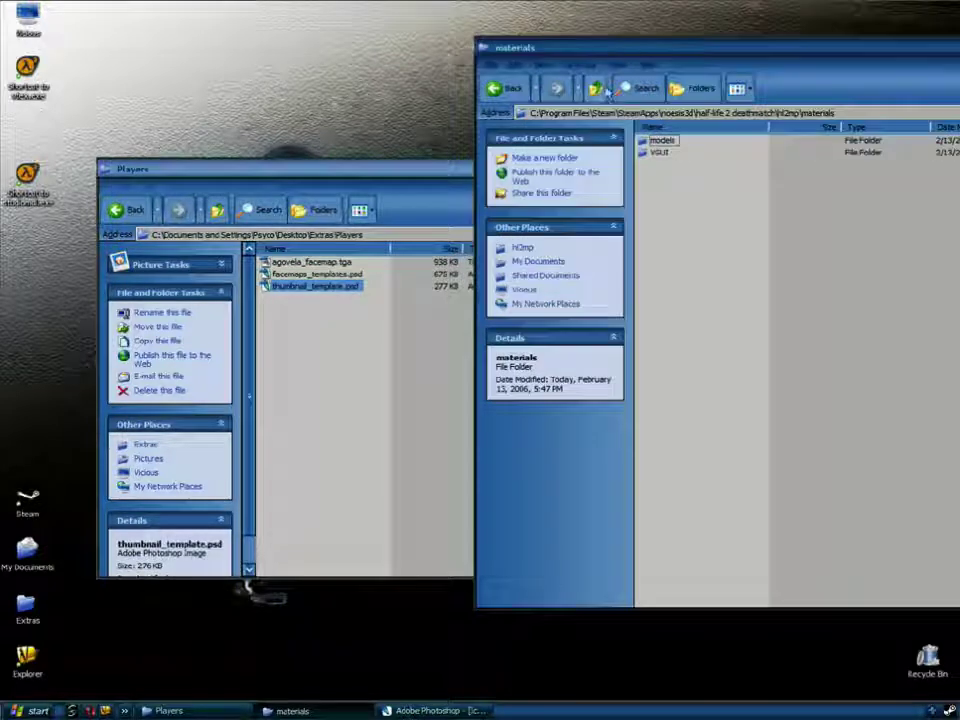
{"action": "left_click", "coordinate": [596, 88]}
{"action": "key", "text": "BackSpace"}
{"action": "key", "text": "BackSpace"}
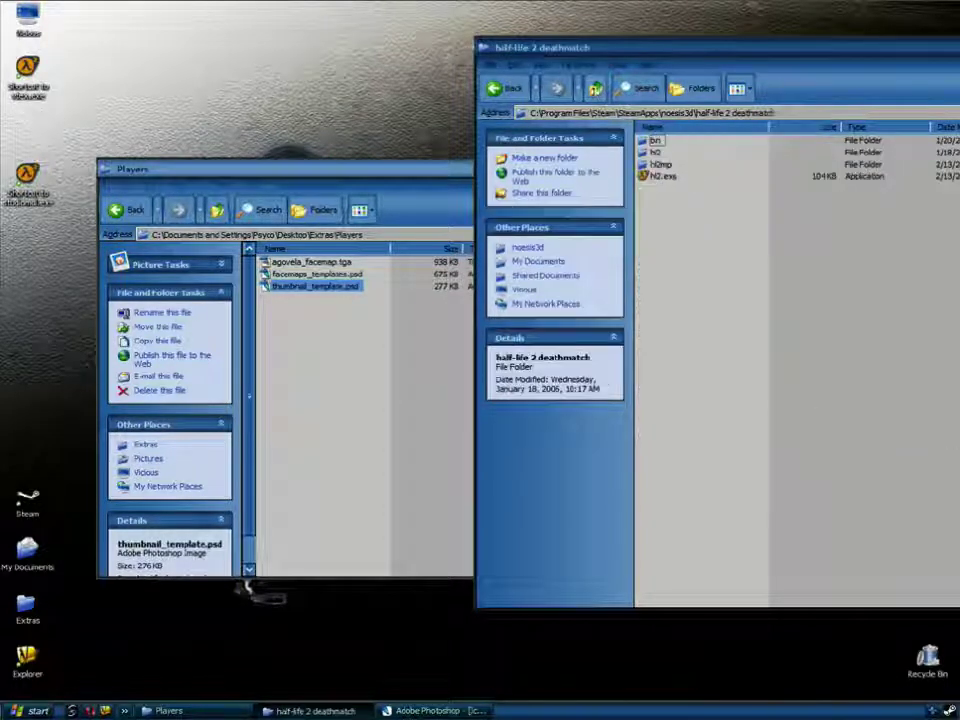
Step: Open sourcesdk_content\hl2mp\materialsrc and convert Male_02.tga to a VTF texture with the vtex.exe shortcut on the desktop
{"action": "double_click", "coordinate": [674, 214]}
{"action": "left_click", "coordinate": [661, 189]}
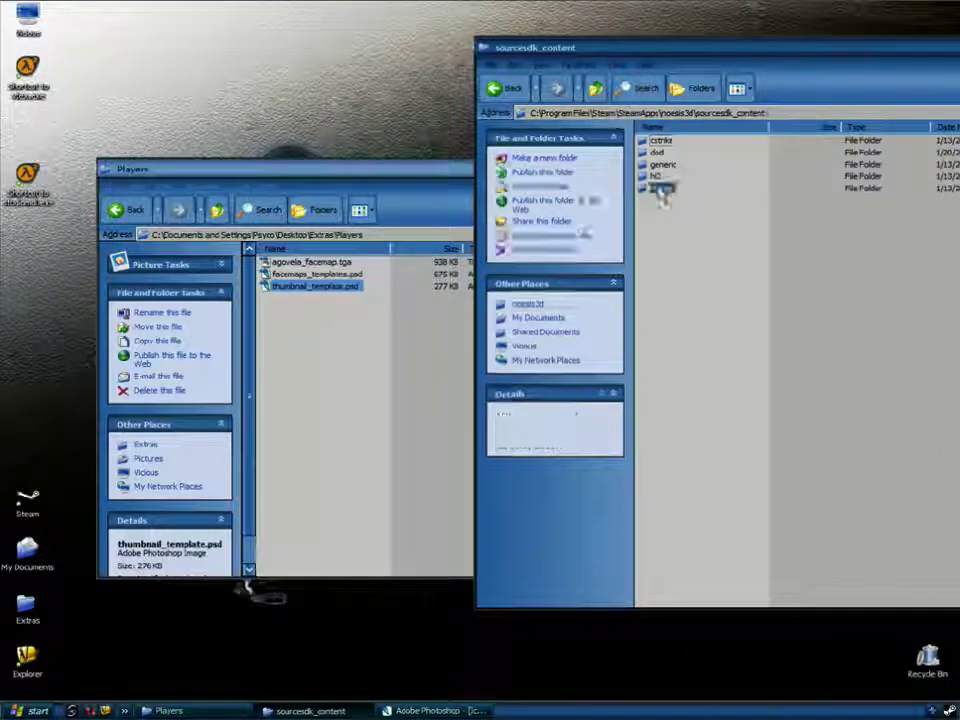
{"action": "double_click", "coordinate": [662, 190]}
{"action": "double_click", "coordinate": [668, 153]}
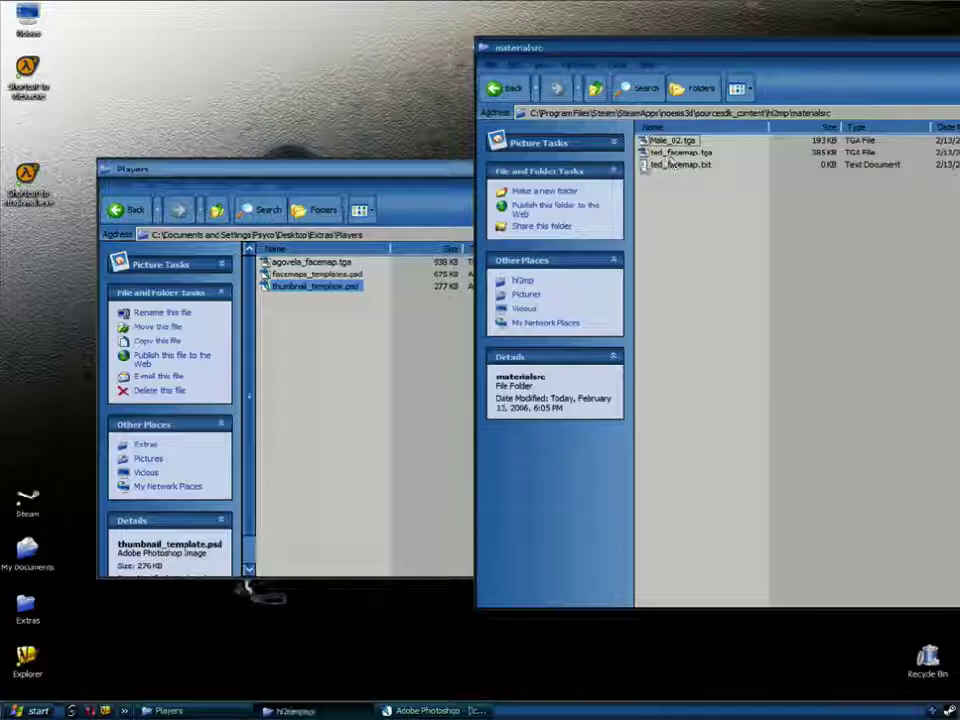
{"action": "left_click_drag", "start_coordinate": [676, 143], "coordinate": [40, 70]}
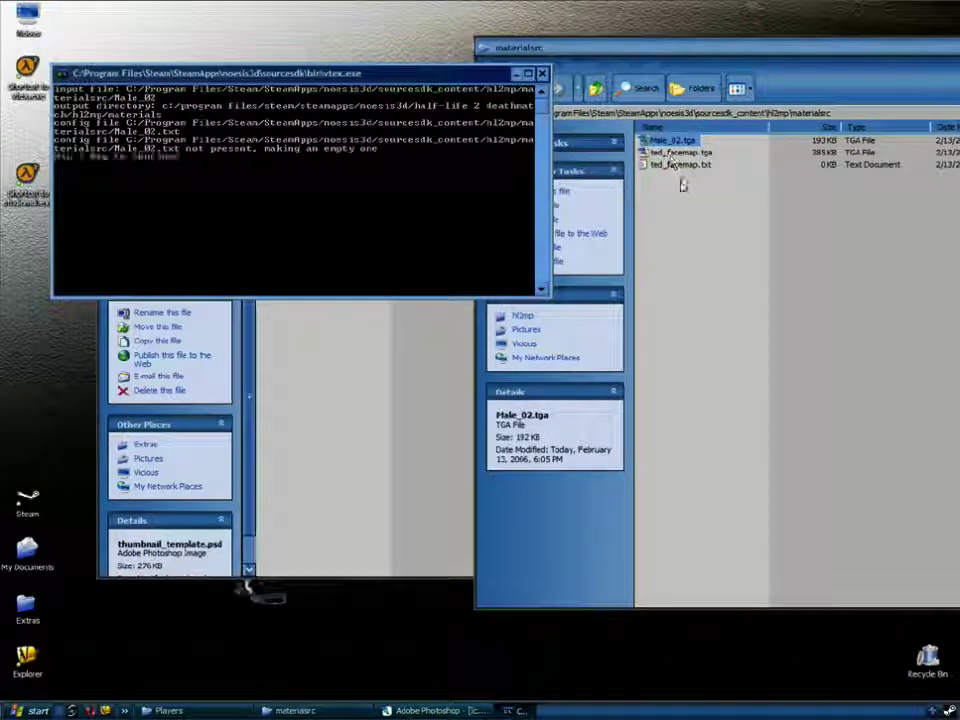
{"action": "key", "text": "Return"}
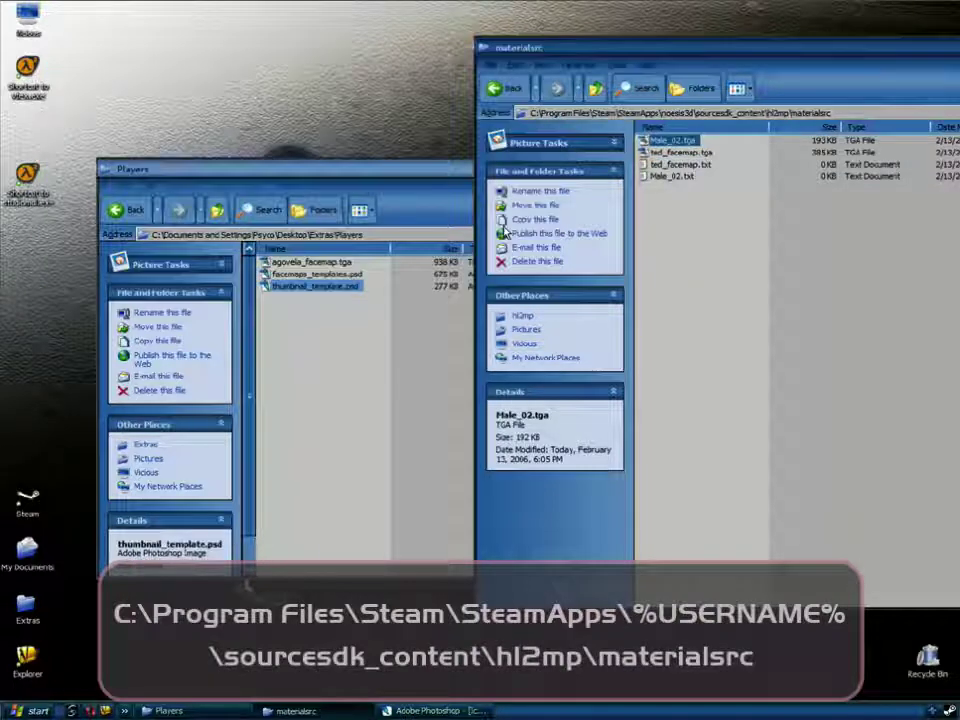
Step: Browse to half-life 2 deathmatch\hl2mp\materials and locate the converted Male_02.vtf
{"action": "left_click", "coordinate": [597, 88]}
{"action": "left_click", "coordinate": [597, 88]}
{"action": "left_click", "coordinate": [597, 88]}
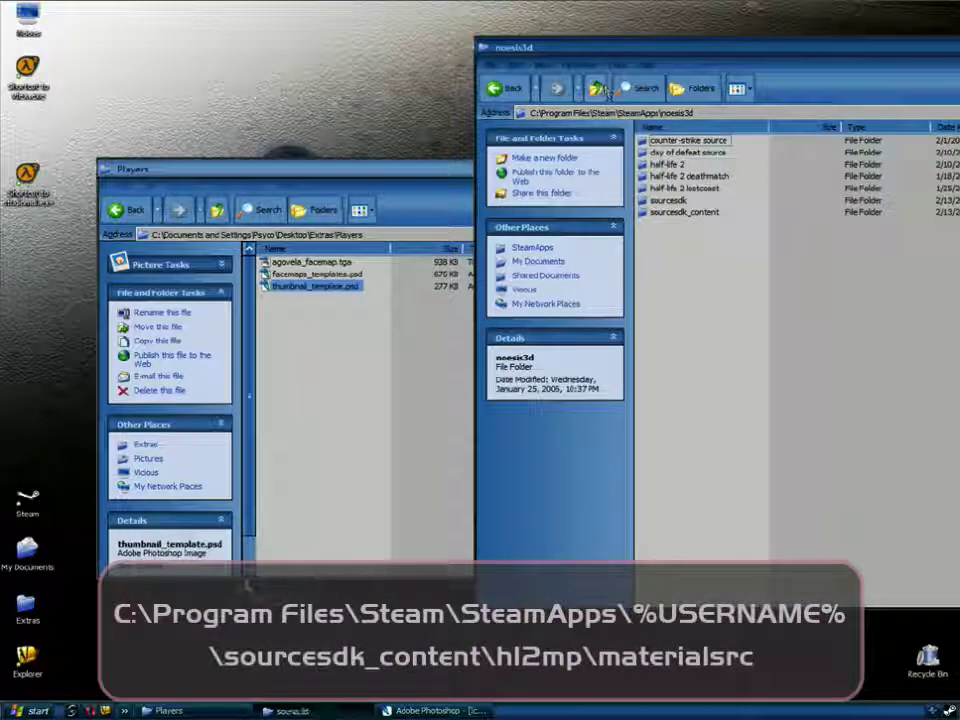
{"action": "double_click", "coordinate": [672, 176]}
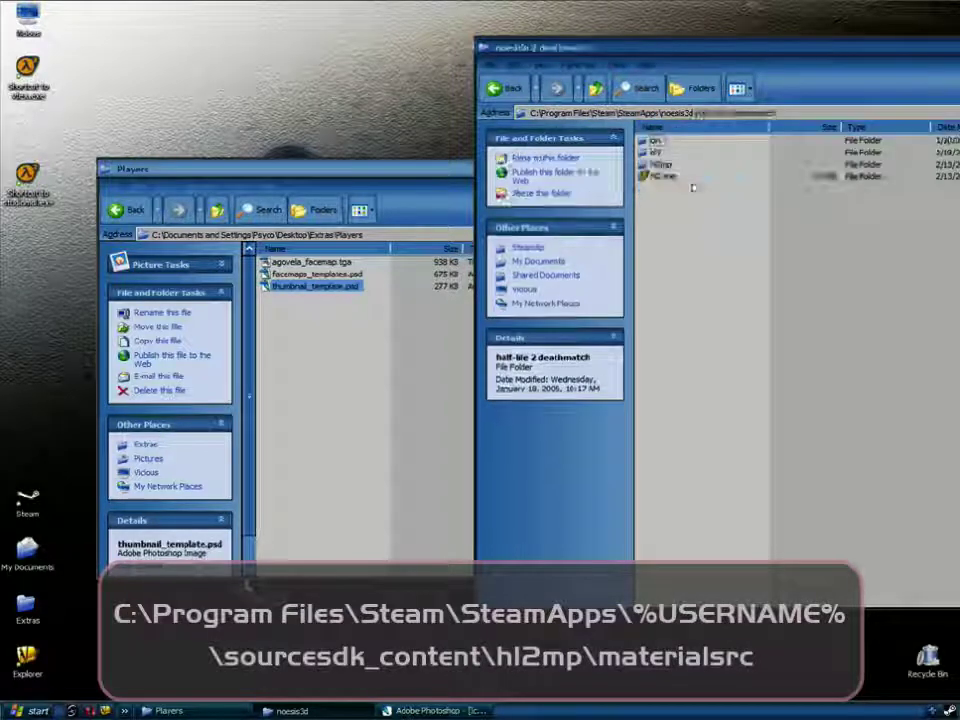
{"action": "double_click", "coordinate": [660, 164]}
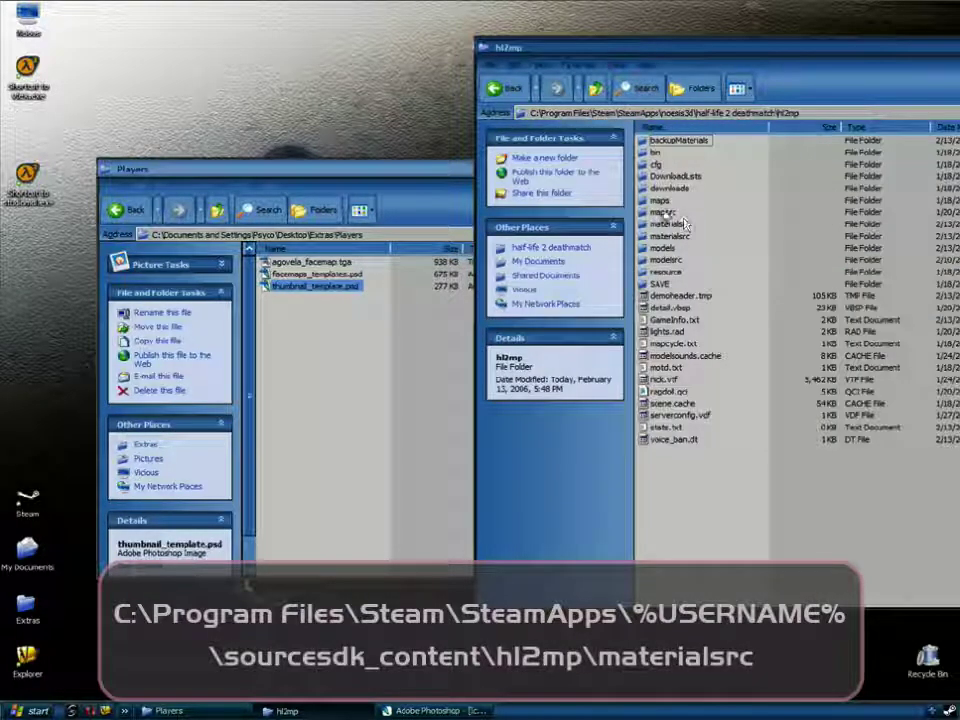
{"action": "double_click", "coordinate": [666, 227]}
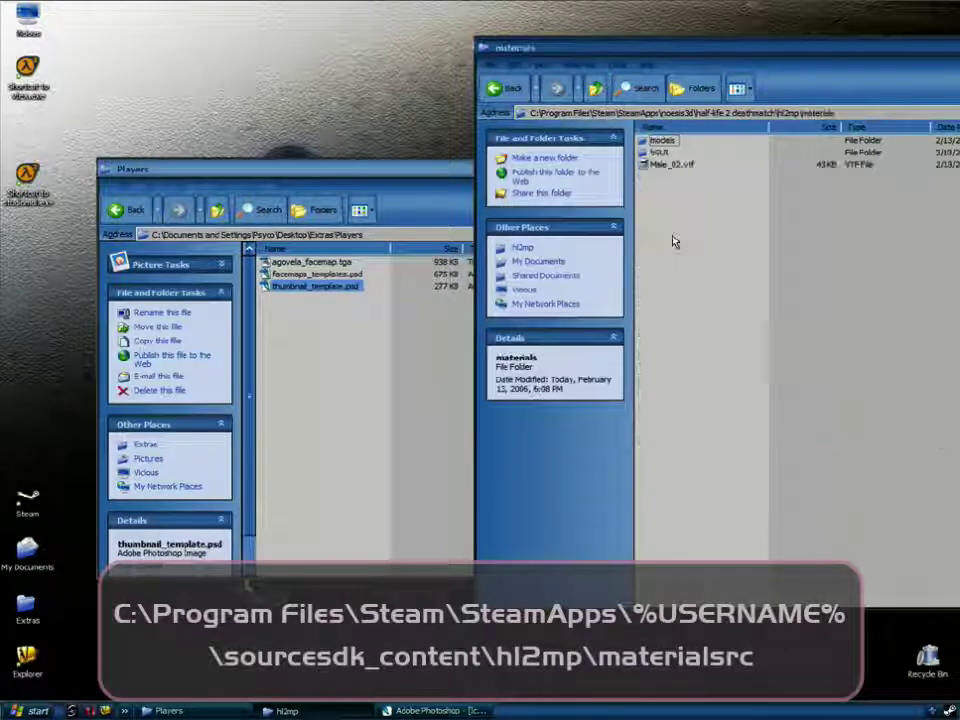
{"action": "left_click", "coordinate": [672, 166]}
{"action": "left_click", "coordinate": [360, 342]}
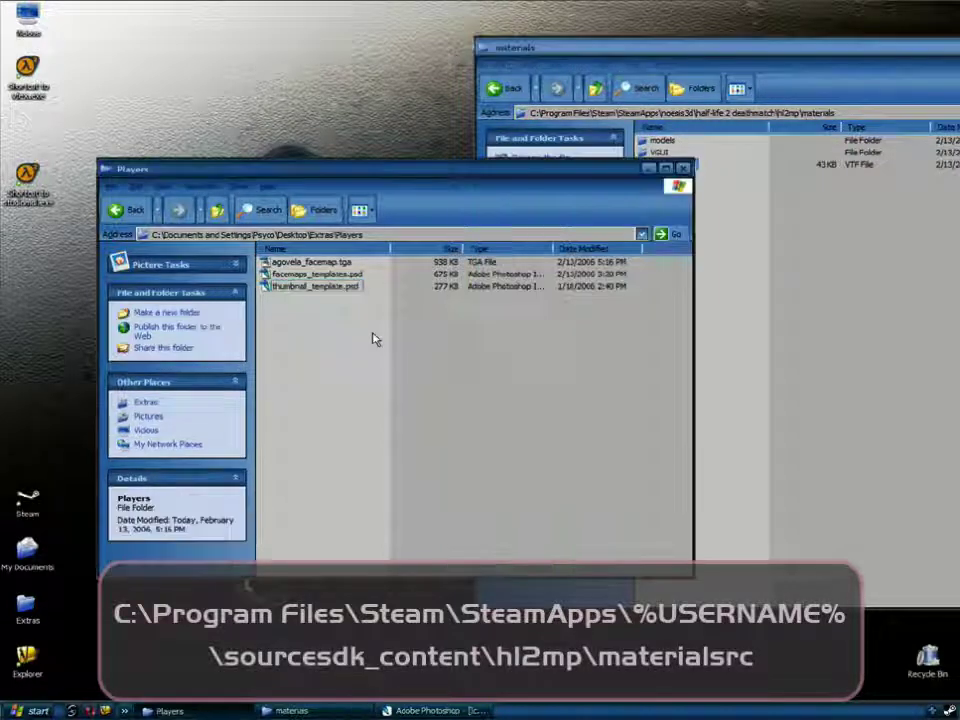
{"action": "left_click", "coordinate": [733, 235]}
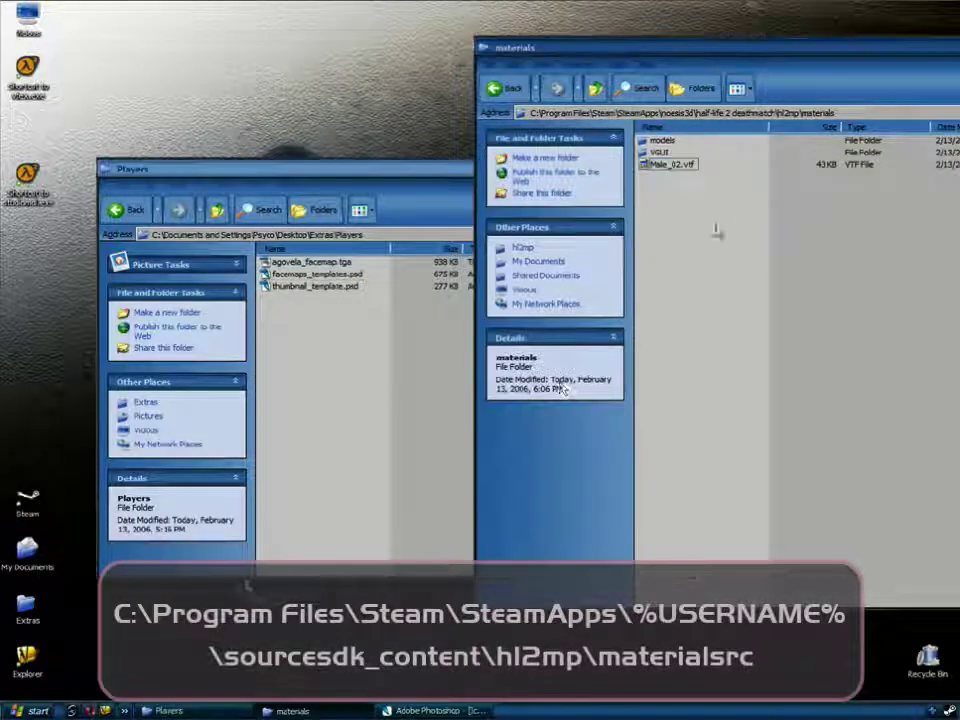
Step: Bring Photoshop up behind the materials window, then shrink and move that window so the save path in IconCreationV2.psd is readable
{"action": "left_click", "coordinate": [425, 711]}
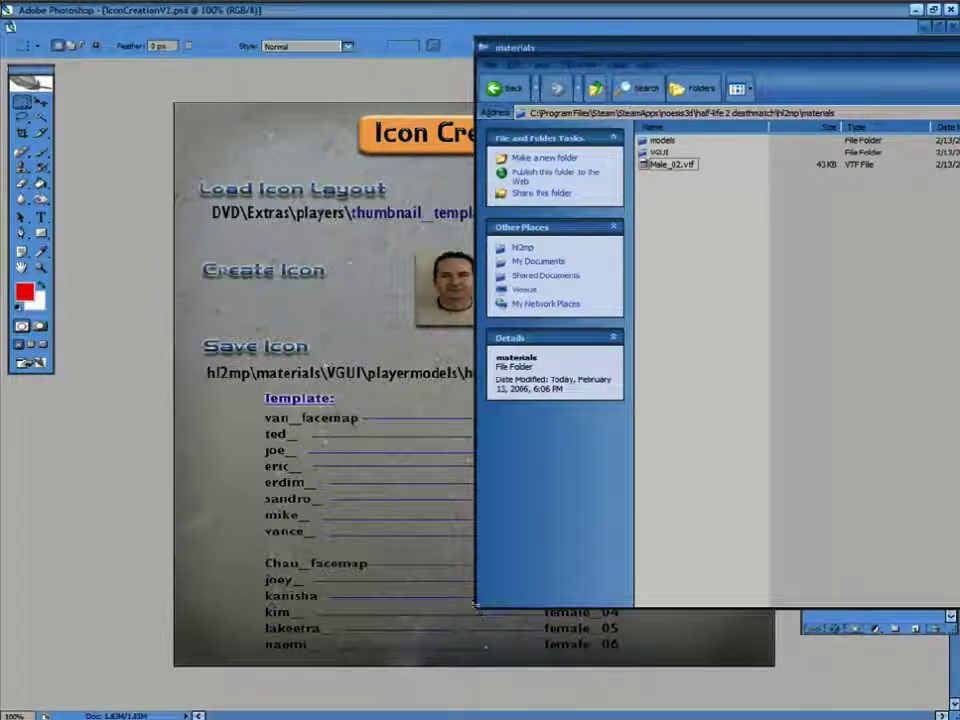
{"action": "left_click_drag", "start_coordinate": [475, 604], "coordinate": [555, 290]}
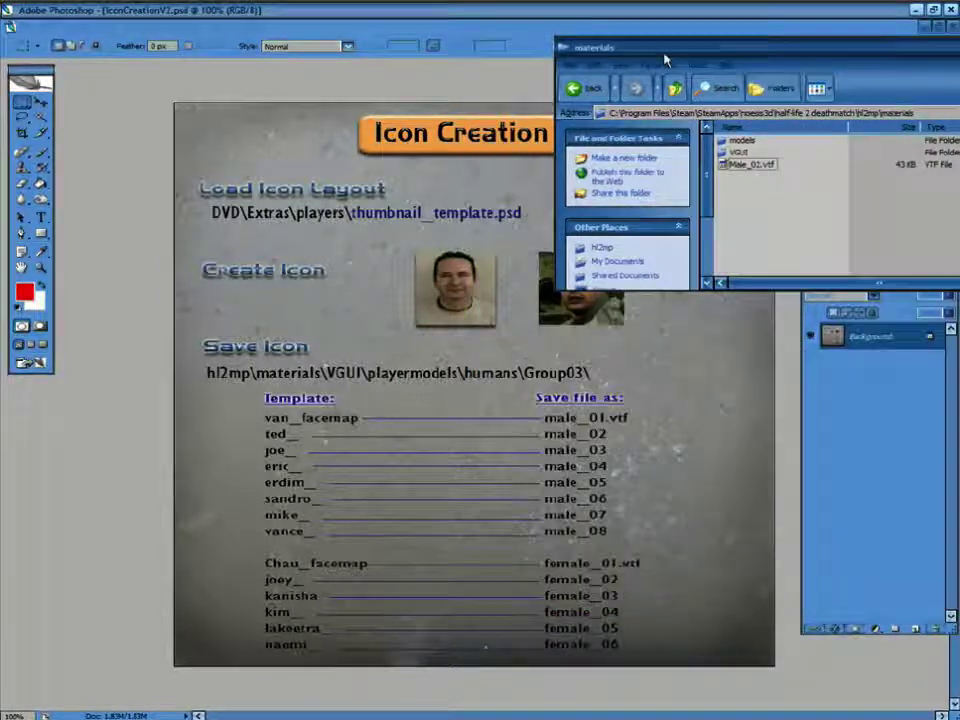
{"action": "left_click_drag", "start_coordinate": [655, 60], "coordinate": [272, 118]}
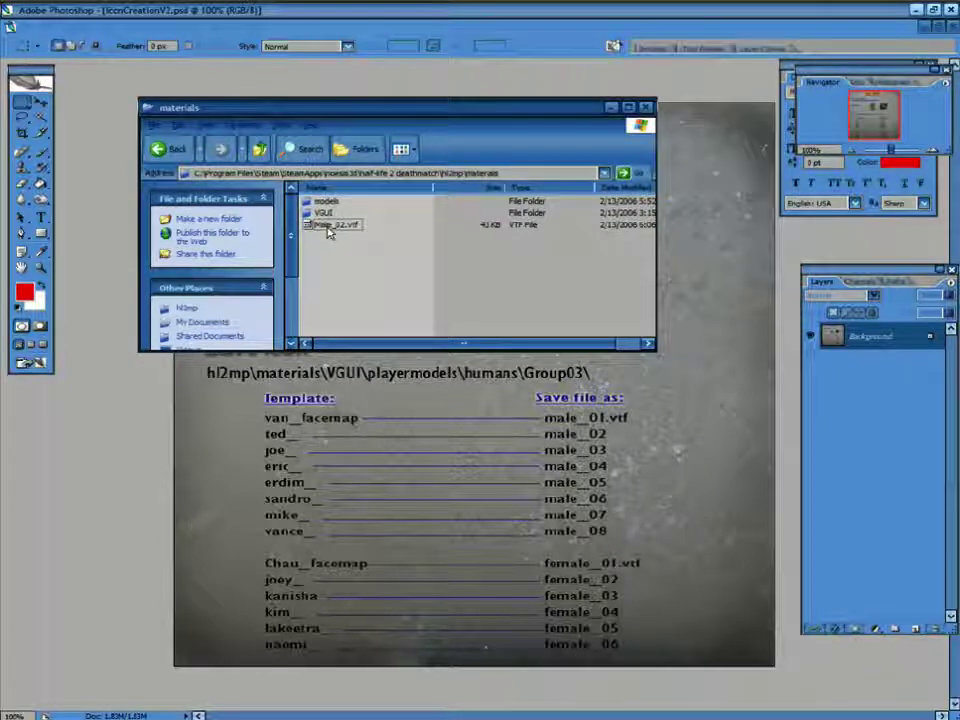
Step: Copy Male_02.vtf from the materials folder into VGUI\playermodels\humans\Group03
{"action": "left_click", "coordinate": [327, 228]}
{"action": "left_click", "coordinate": [180, 125]}
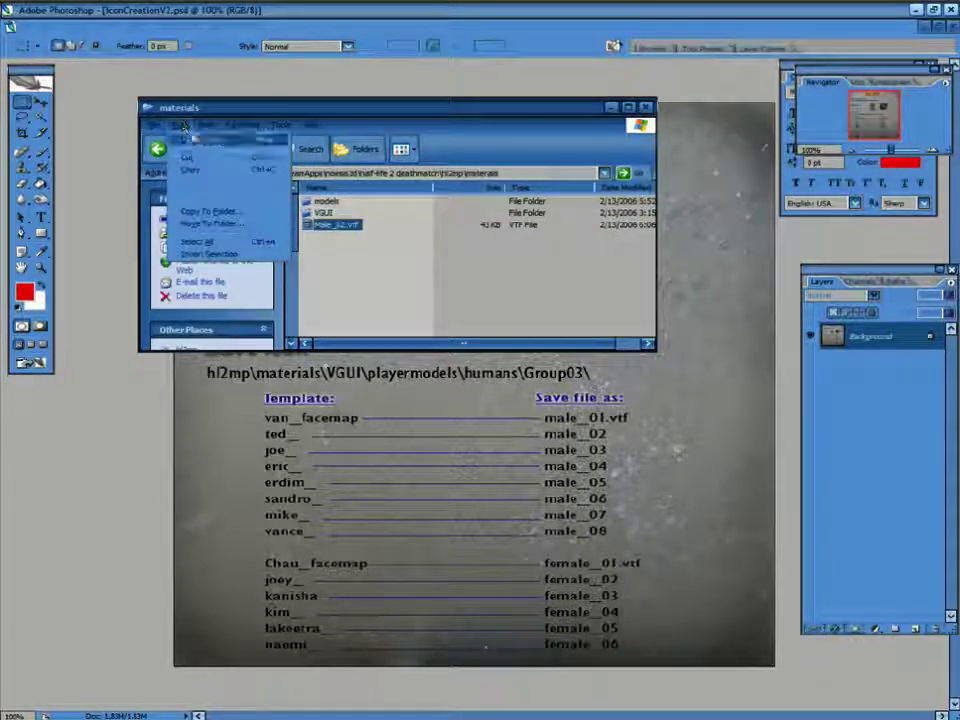
{"action": "left_click", "coordinate": [198, 172]}
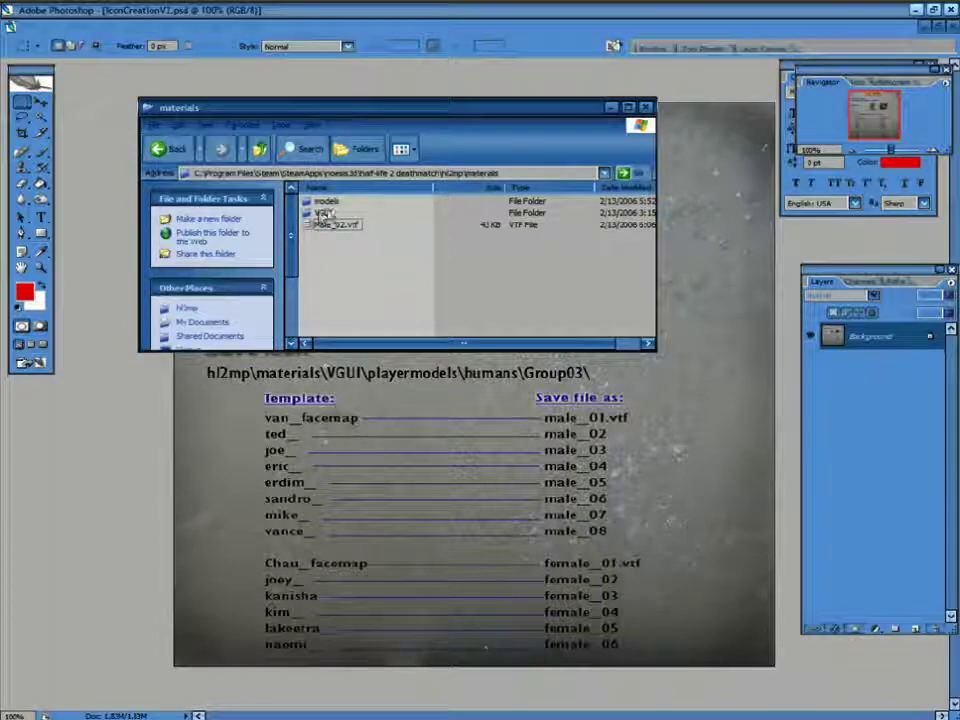
{"action": "double_click", "coordinate": [329, 216]}
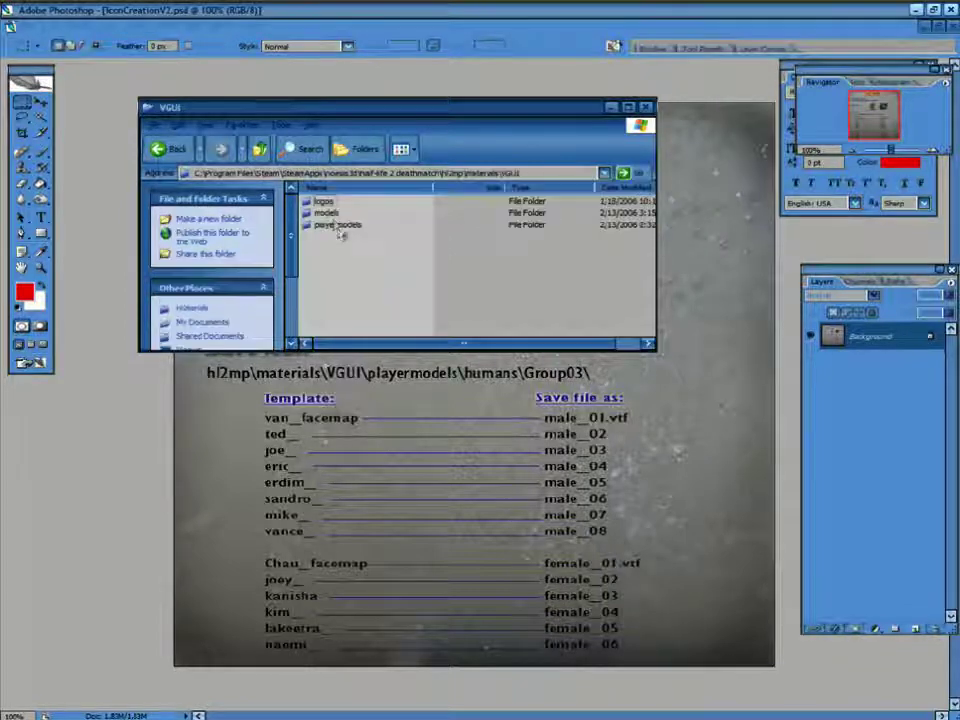
{"action": "double_click", "coordinate": [331, 226]}
{"action": "left_click", "coordinate": [328, 203]}
{"action": "double_click", "coordinate": [330, 203]}
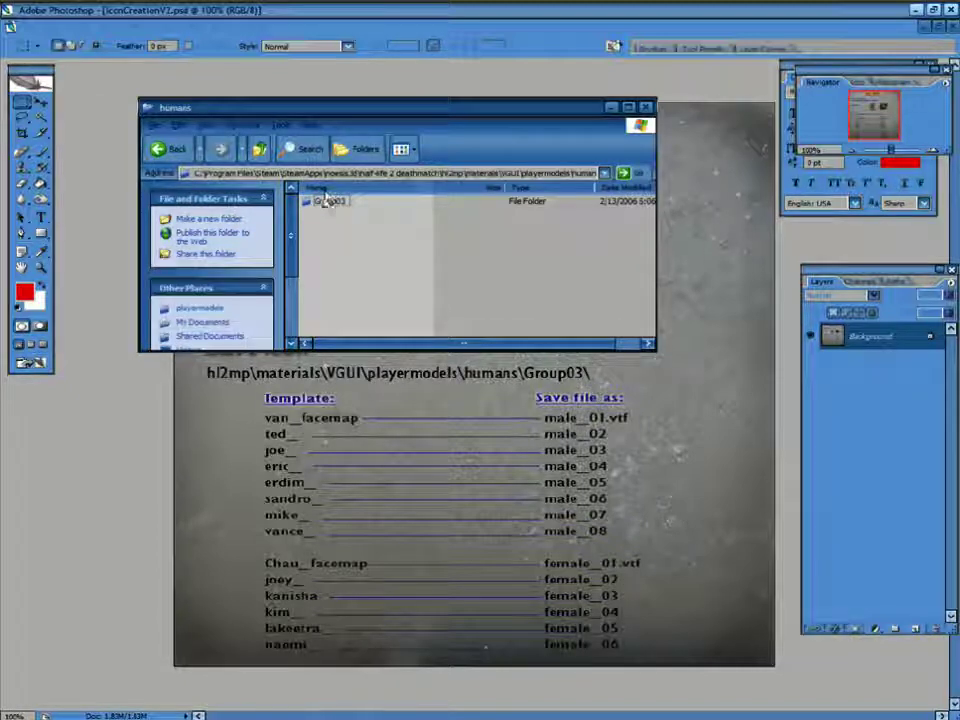
{"action": "double_click", "coordinate": [328, 203]}
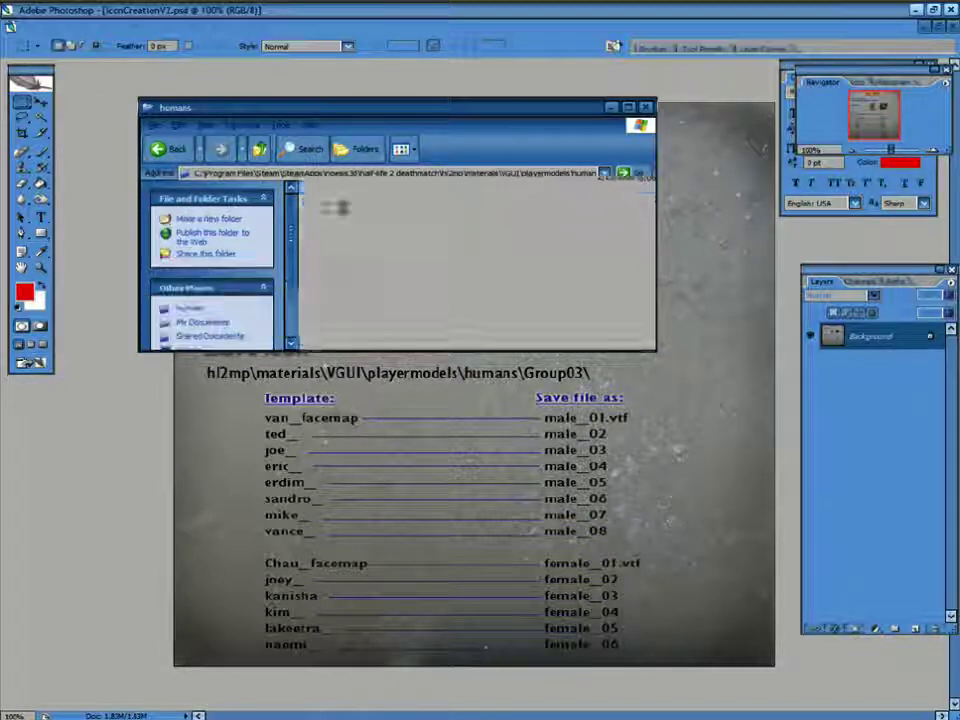
{"action": "right_click", "coordinate": [344, 249]}
{"action": "left_click", "coordinate": [375, 315]}
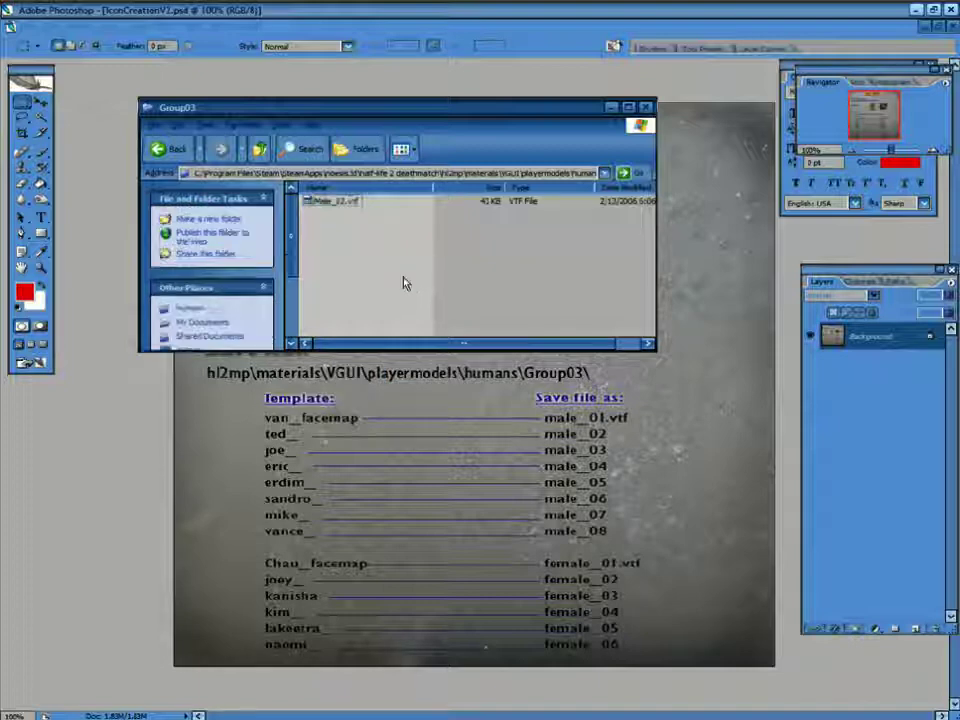
Step: Check the preview of Male_02.vtf in an enlarged Group03 window, and minimize the window
{"action": "left_click", "coordinate": [332, 203]}
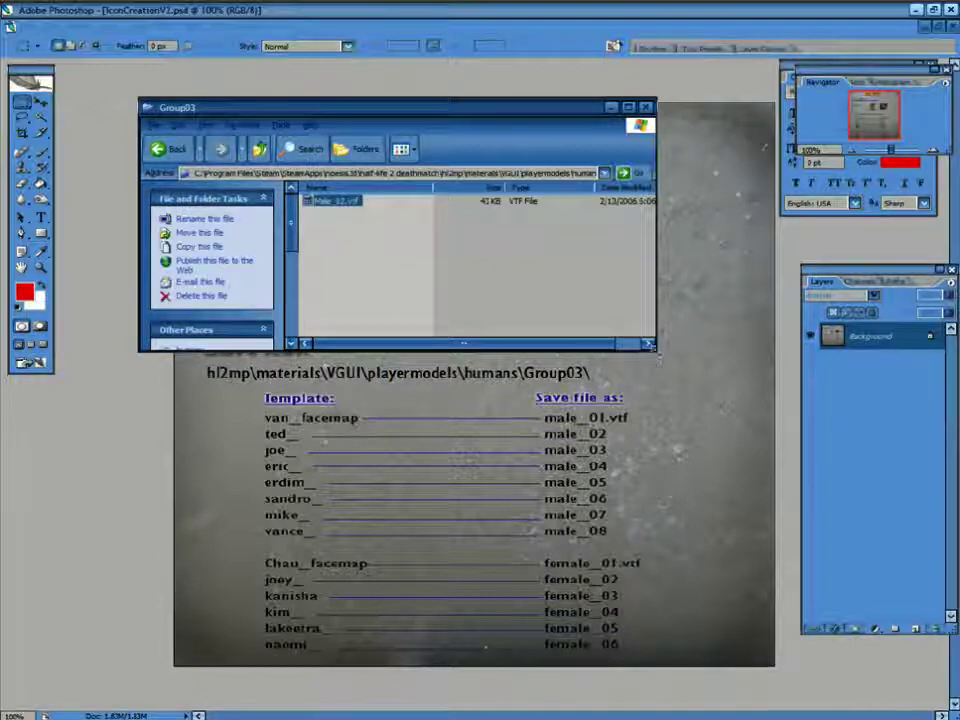
{"action": "left_click_drag", "start_coordinate": [490, 351], "coordinate": [490, 497]}
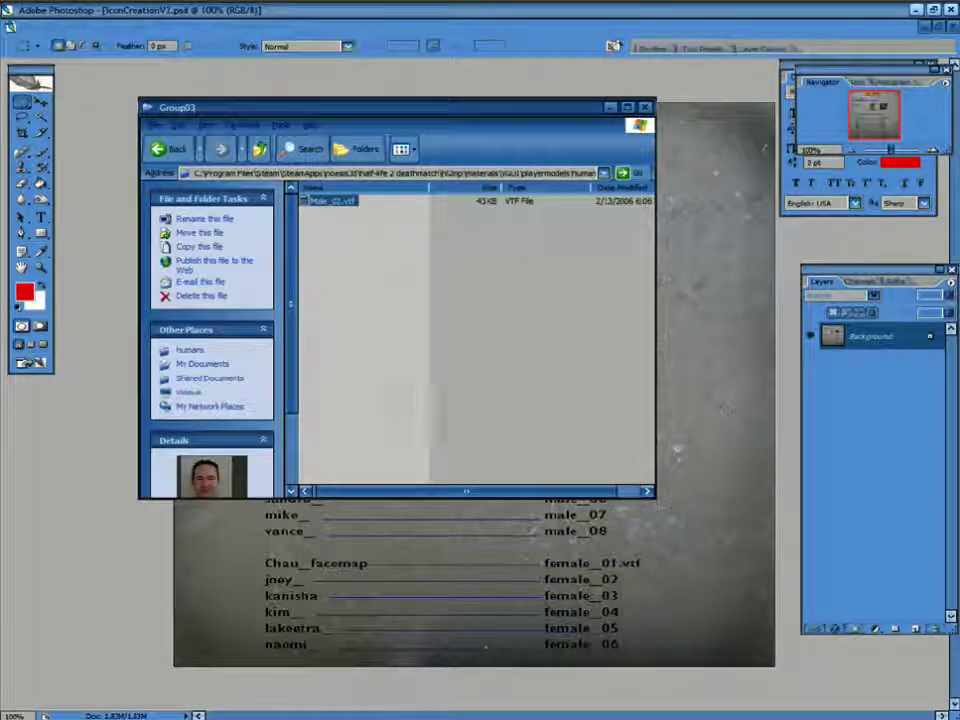
{"action": "left_click_drag", "start_coordinate": [294, 369], "coordinate": [281, 338]}
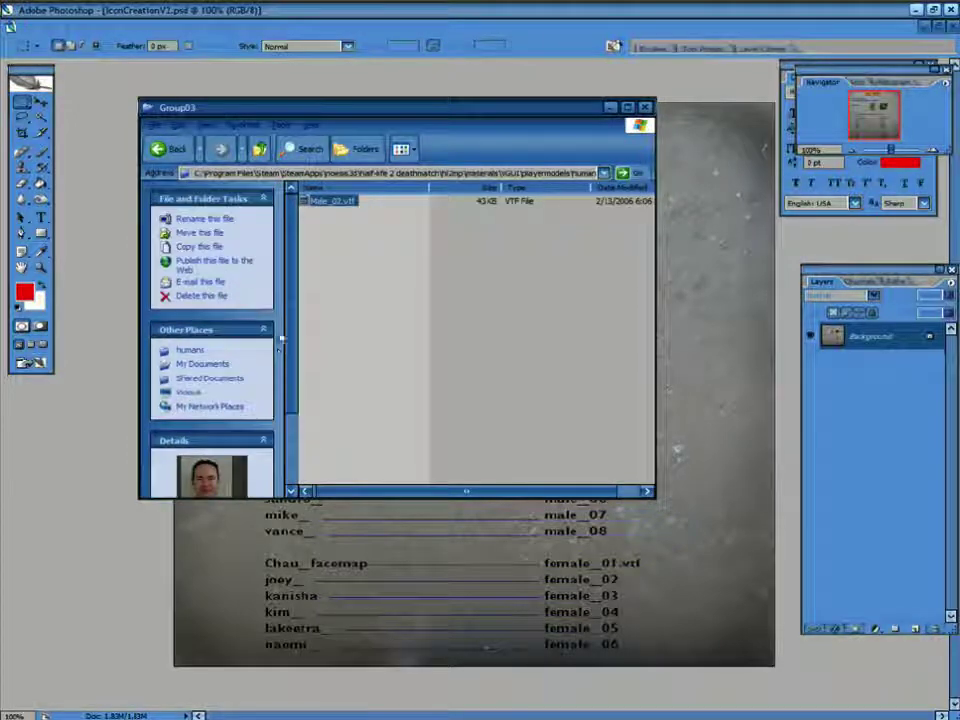
{"action": "left_click", "coordinate": [356, 360]}
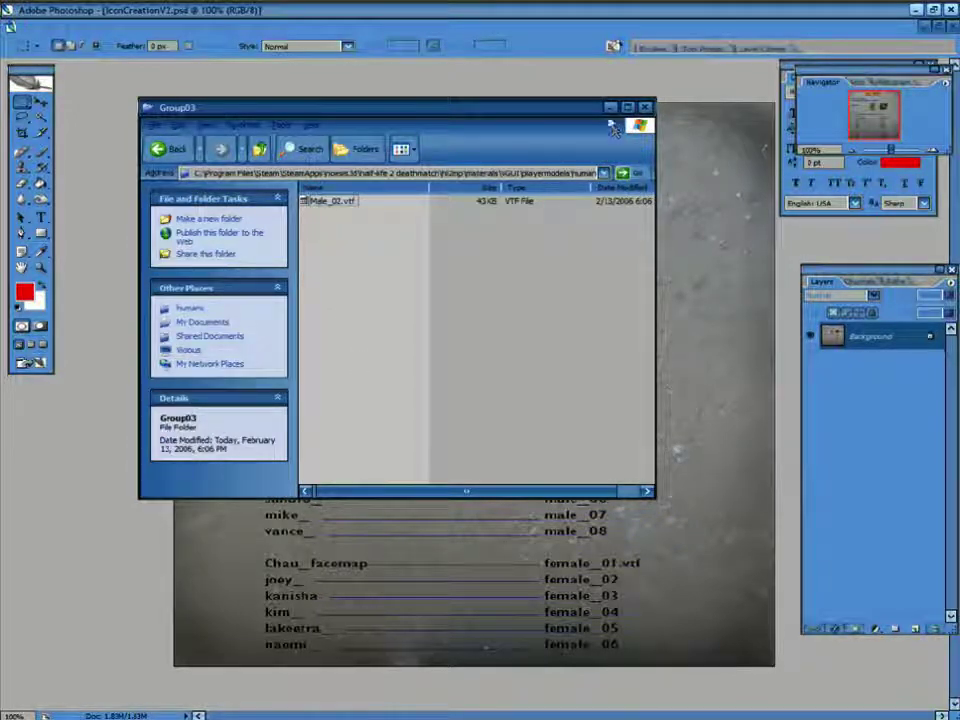
{"action": "left_click", "coordinate": [610, 109]}
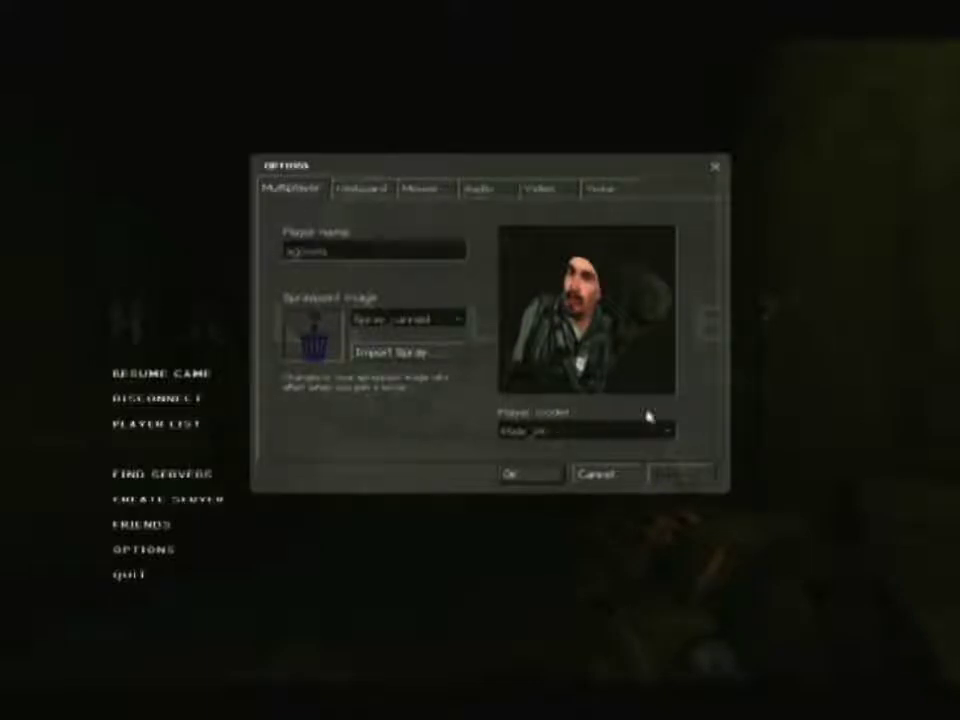
Step: In the Half-Life 2 Deathmatch multiplayer options, set the player model to Male_02, confirm, and resume the game
{"action": "left_click", "coordinate": [674, 433]}
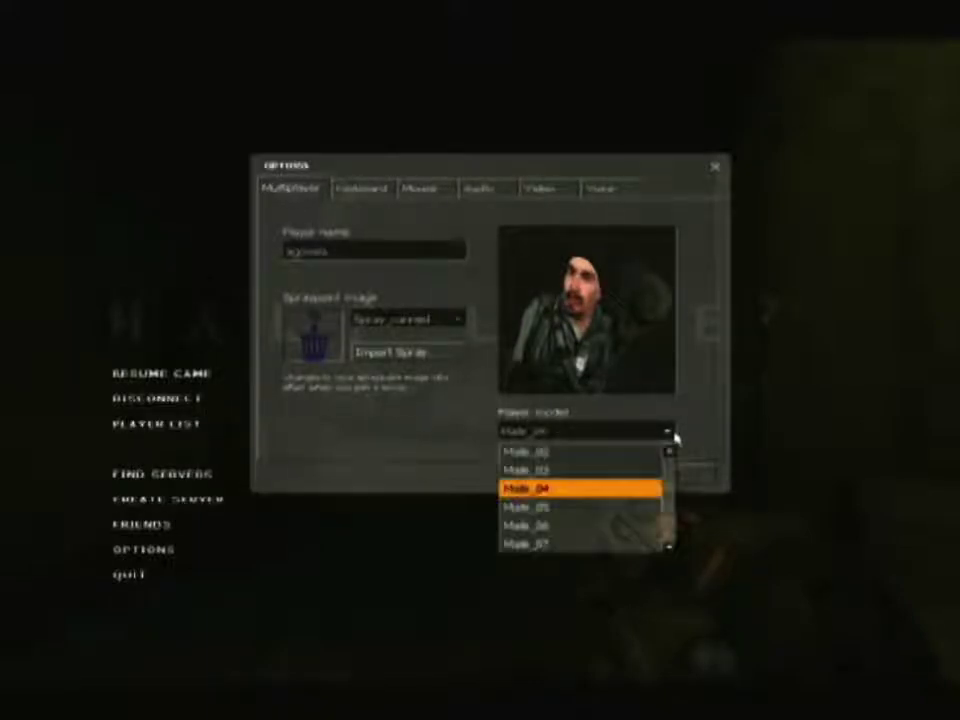
{"action": "left_click", "coordinate": [616, 457]}
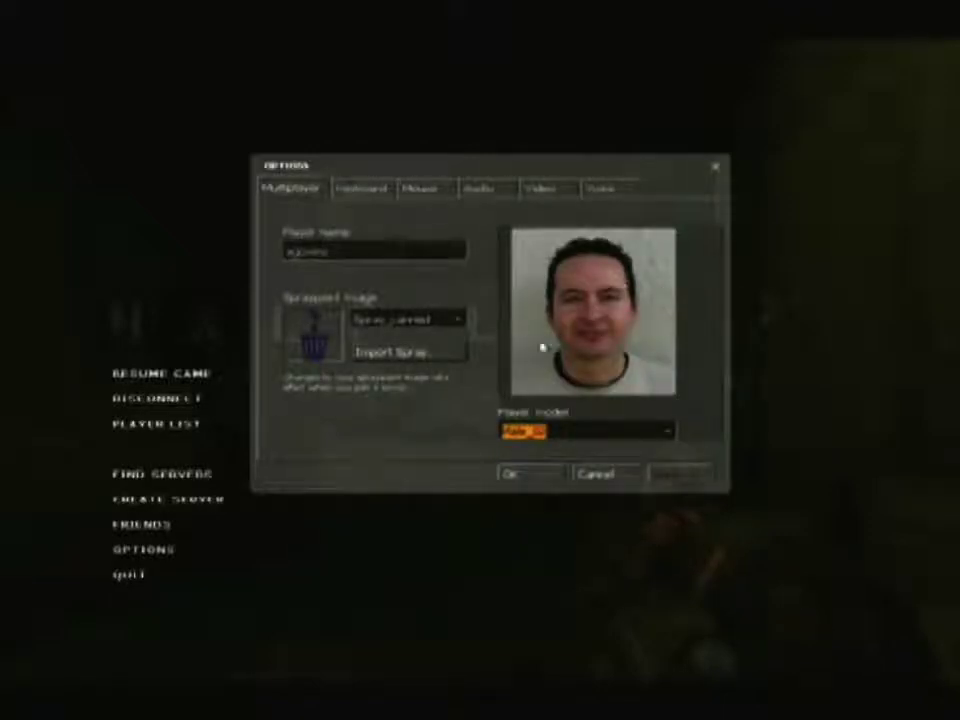
{"action": "left_click", "coordinate": [532, 477]}
{"action": "left_click", "coordinate": [171, 380]}
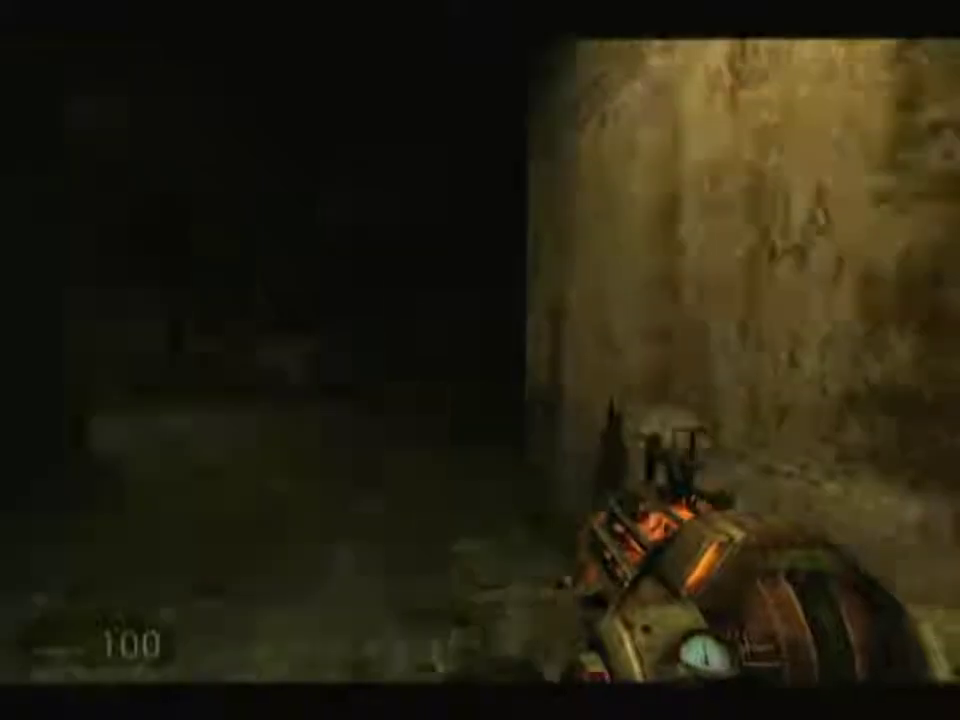
{"action": "key", "text": "w"}
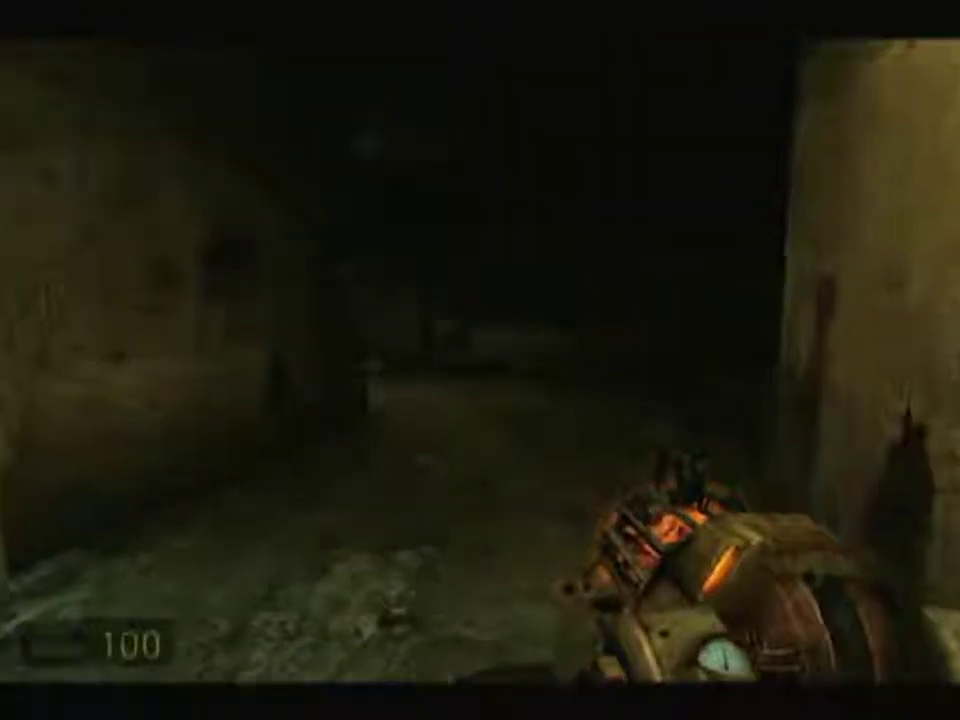